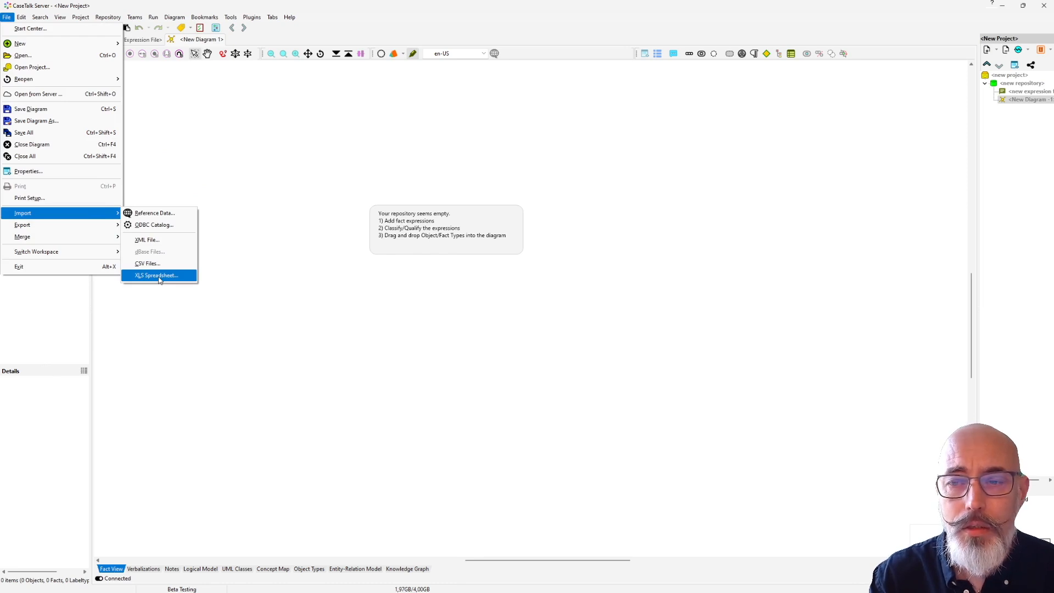
Step: Open the Data Explorer and show the rows of the Customers table in Willibald's Northwind database, dbo schema
left_click(264, 41)
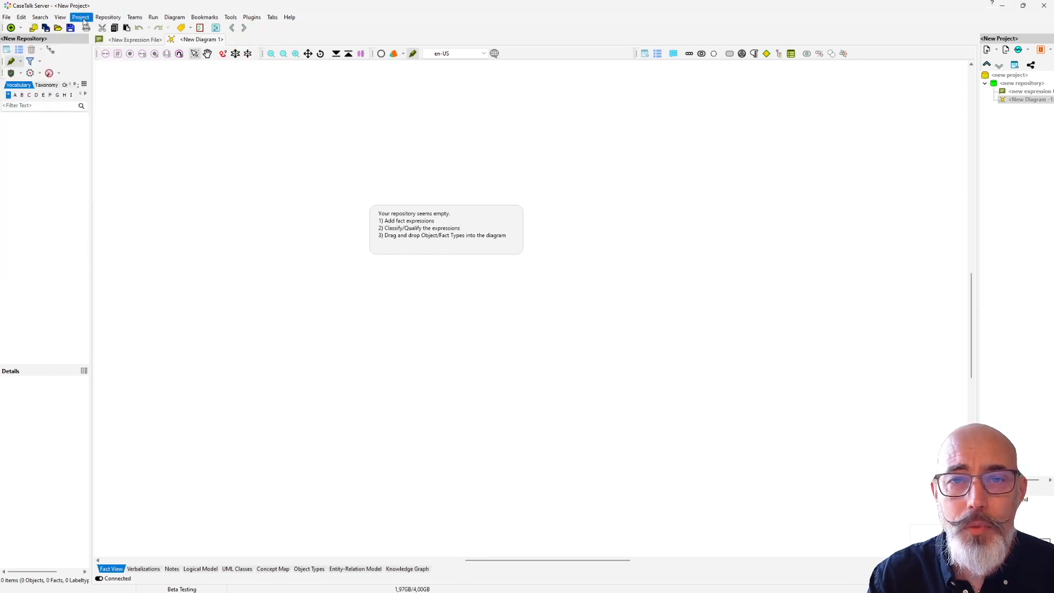
left_click(60, 18)
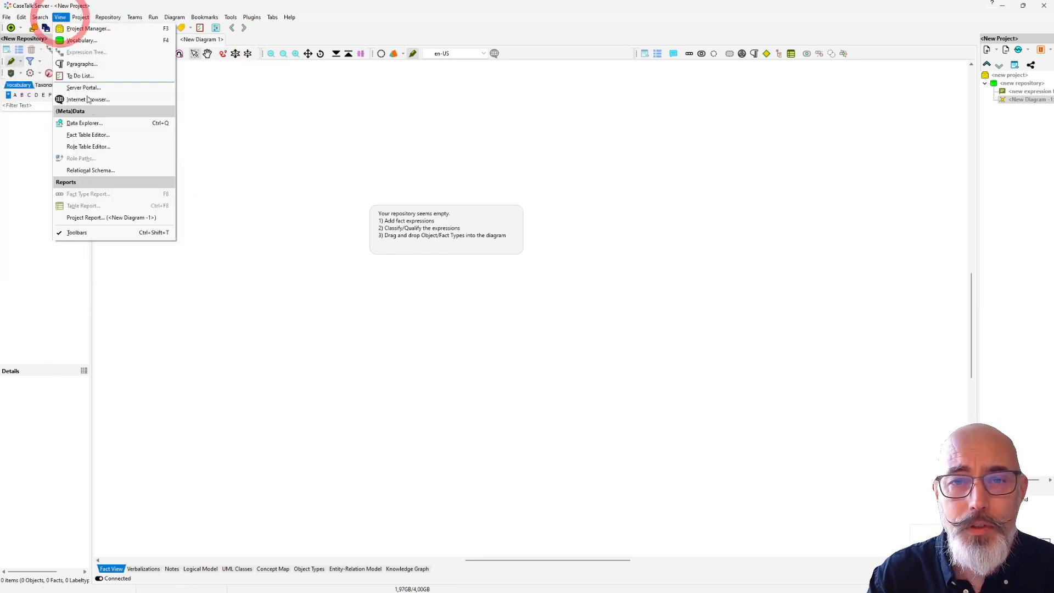
left_click(98, 124)
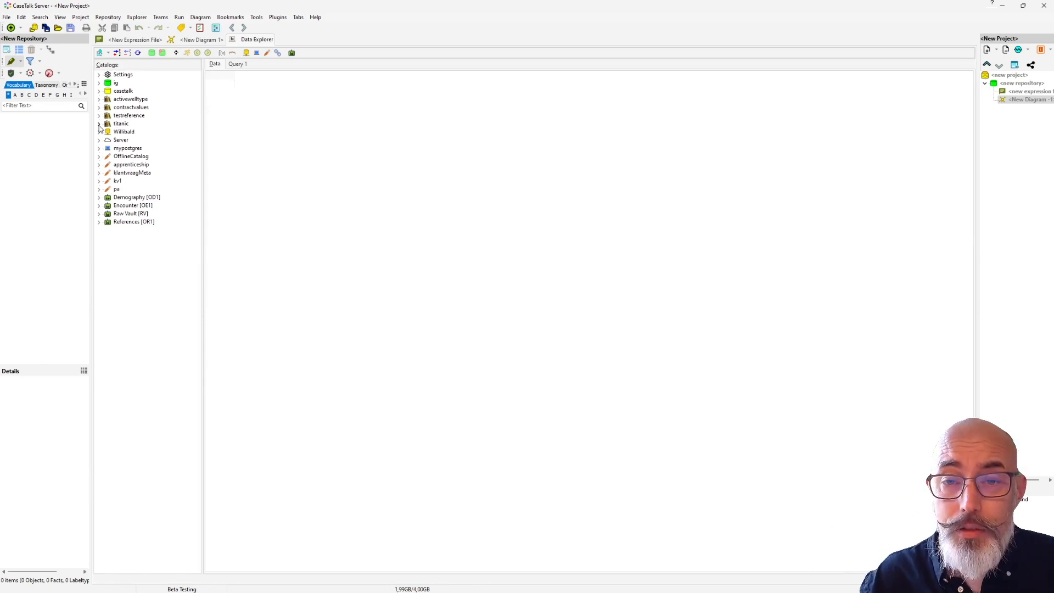
left_click(98, 133)
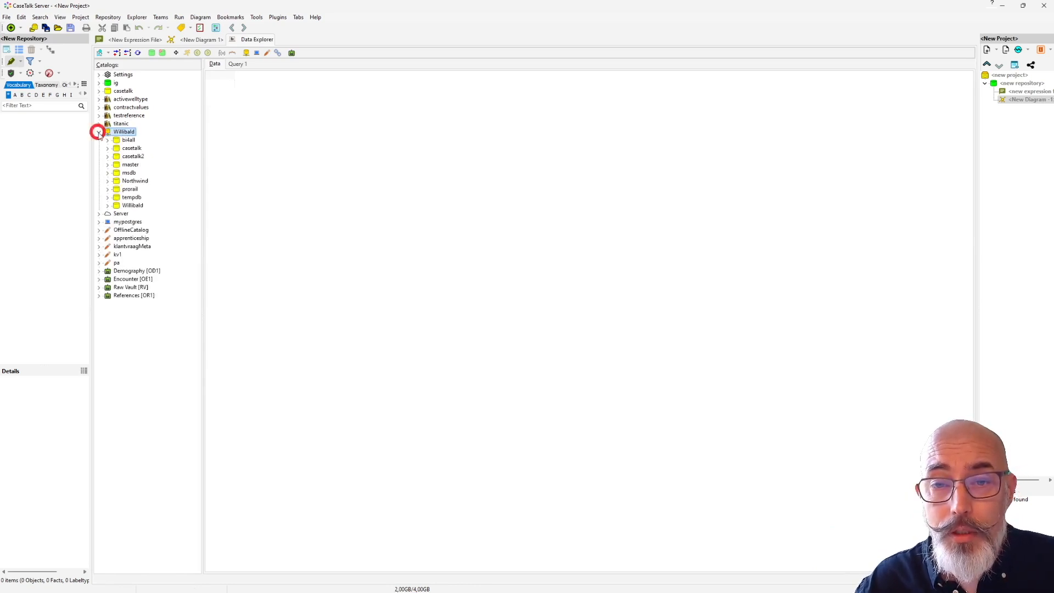
left_click(108, 182)
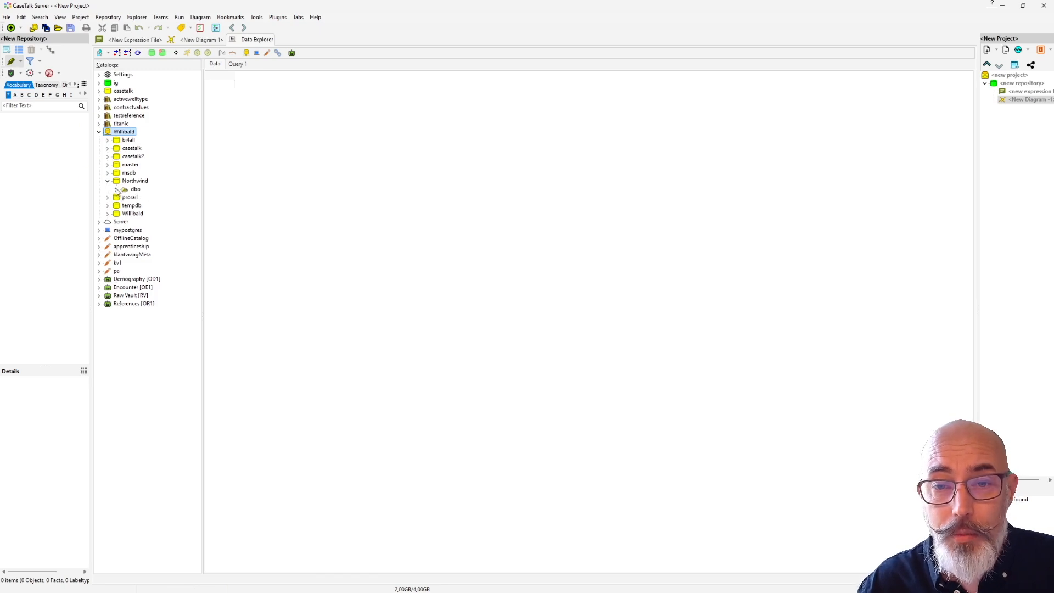
left_click(115, 190)
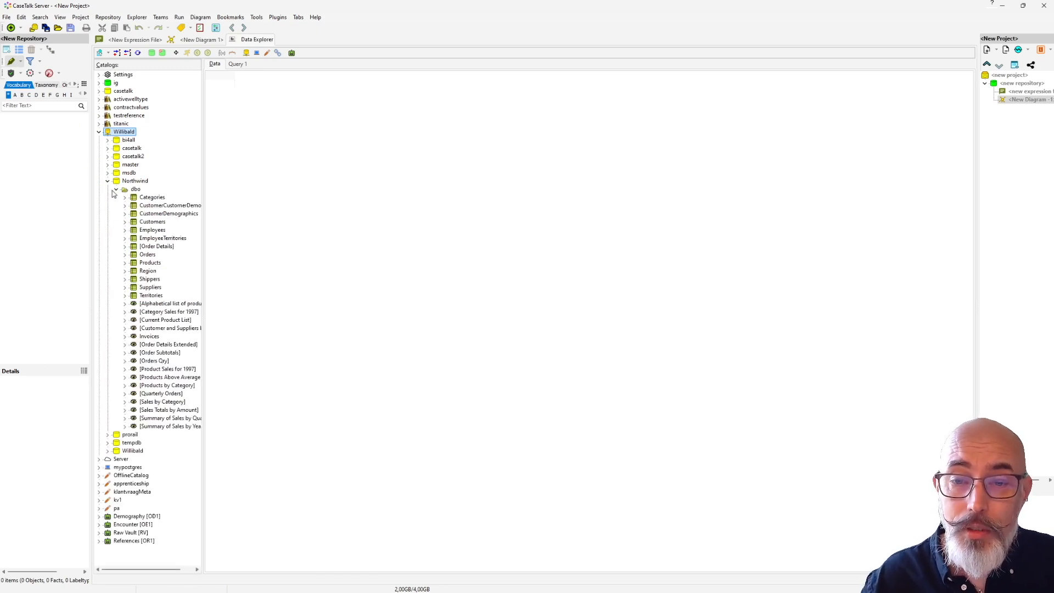
left_click(153, 222)
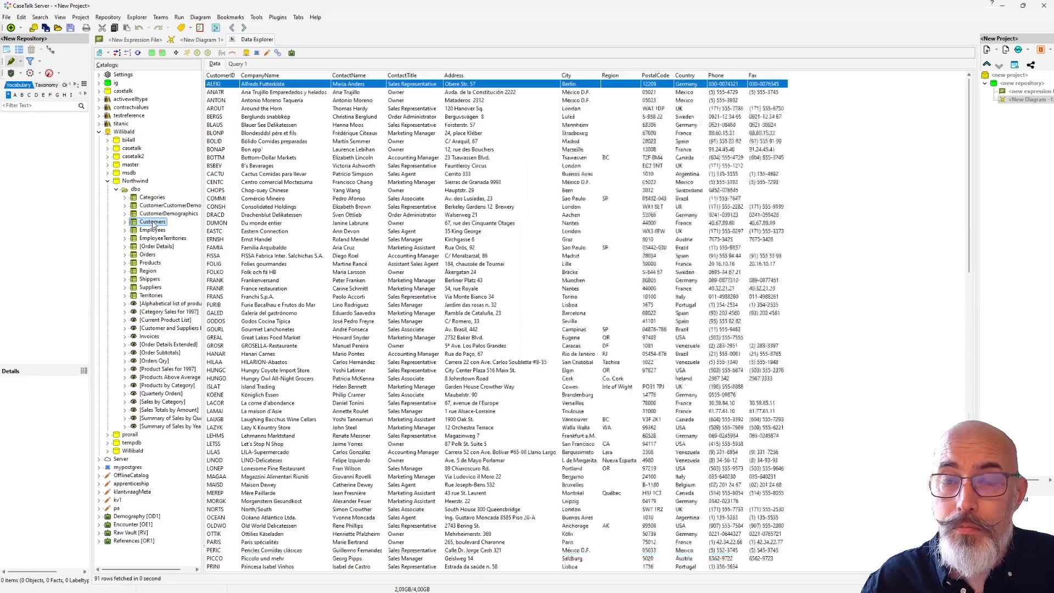
Step: Profile the values of the Customers table's City column, alone and combined with ContactTitle, and return to the full table rows
left_click(124, 223)
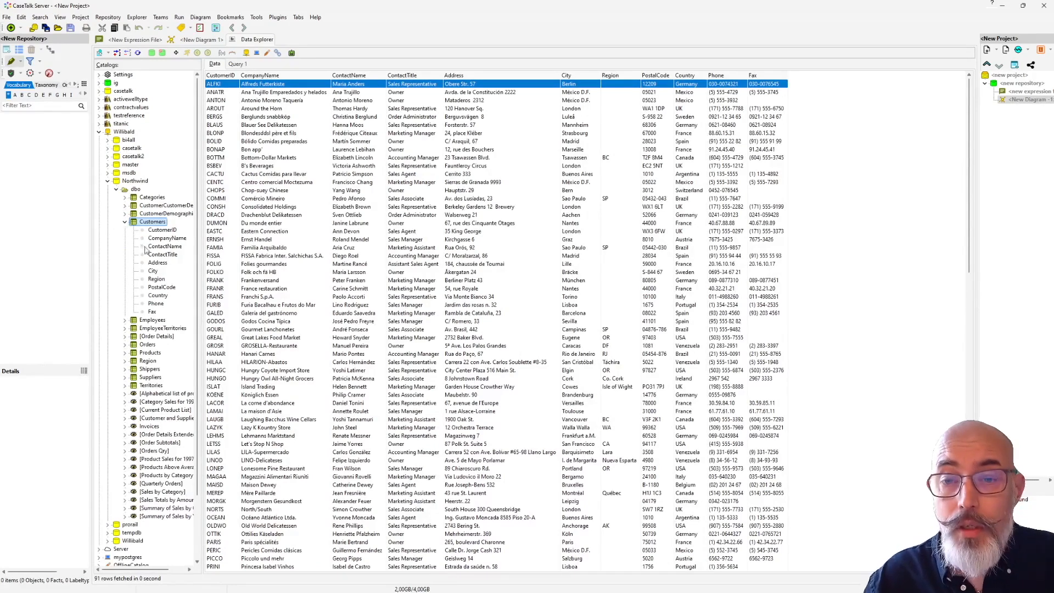
left_click(154, 271)
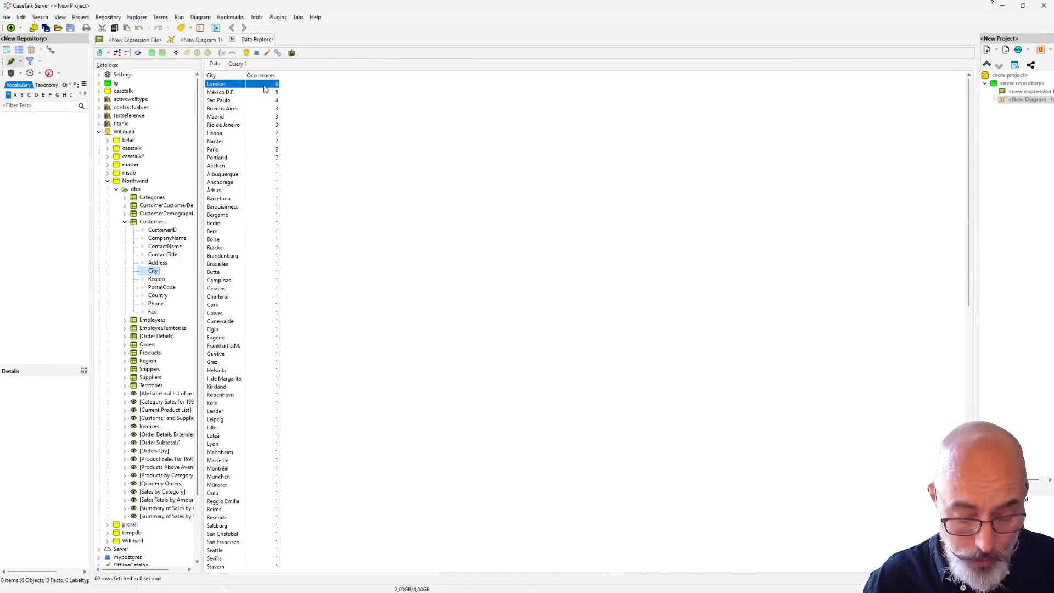
left_click(161, 255, "ctrl")
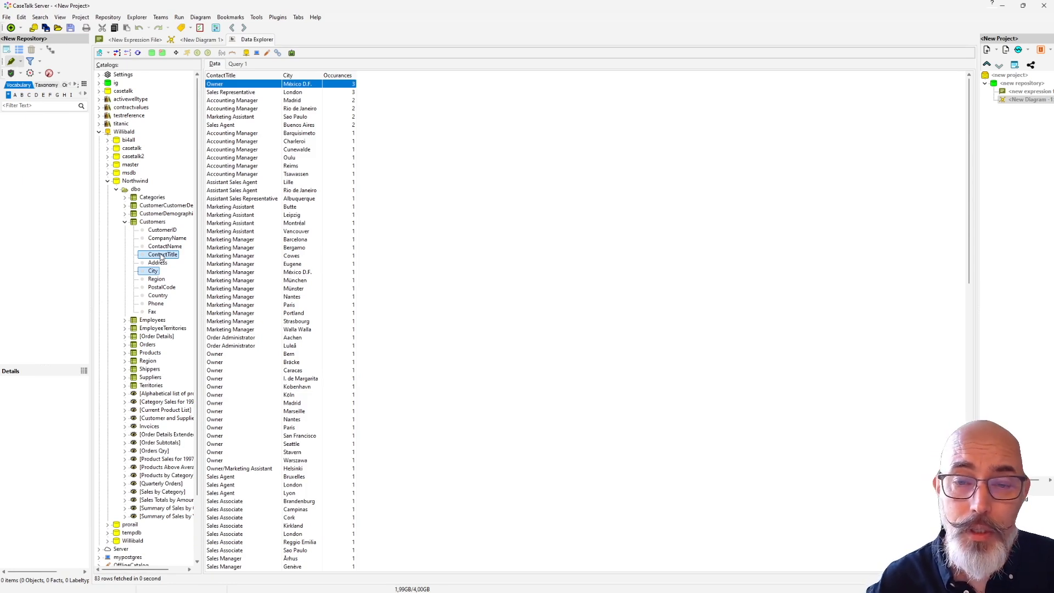
left_click(152, 222)
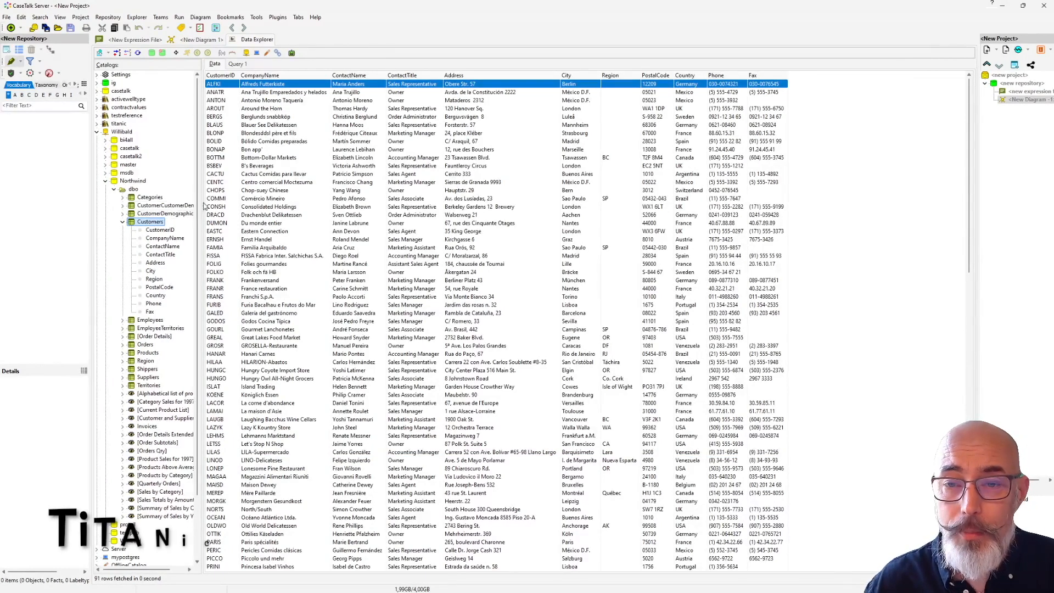
Step: Widen the catalog tree, show the rows of the titanic catalog's "full" table and expand its columns
left_click_drag(203, 206, 226, 203)
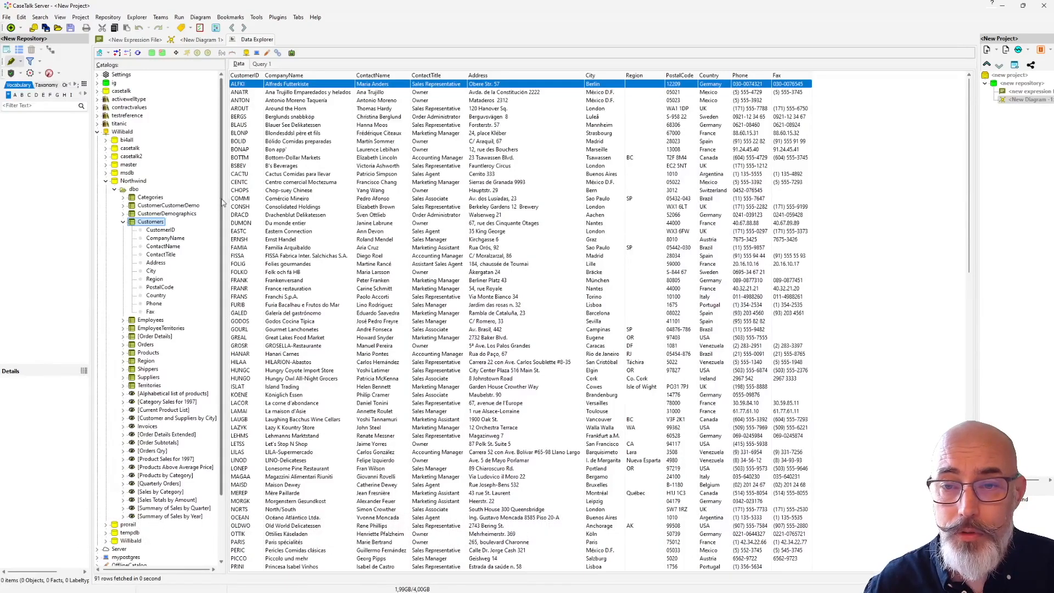
scroll(224, 204, "down", 3)
scroll(223, 271, "up", 5)
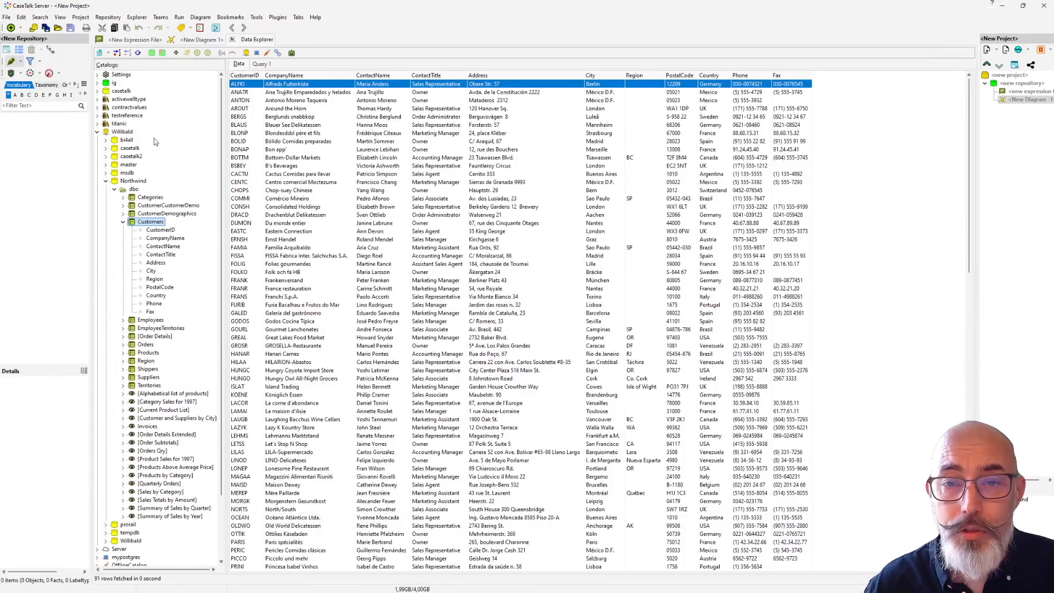
left_click(97, 124)
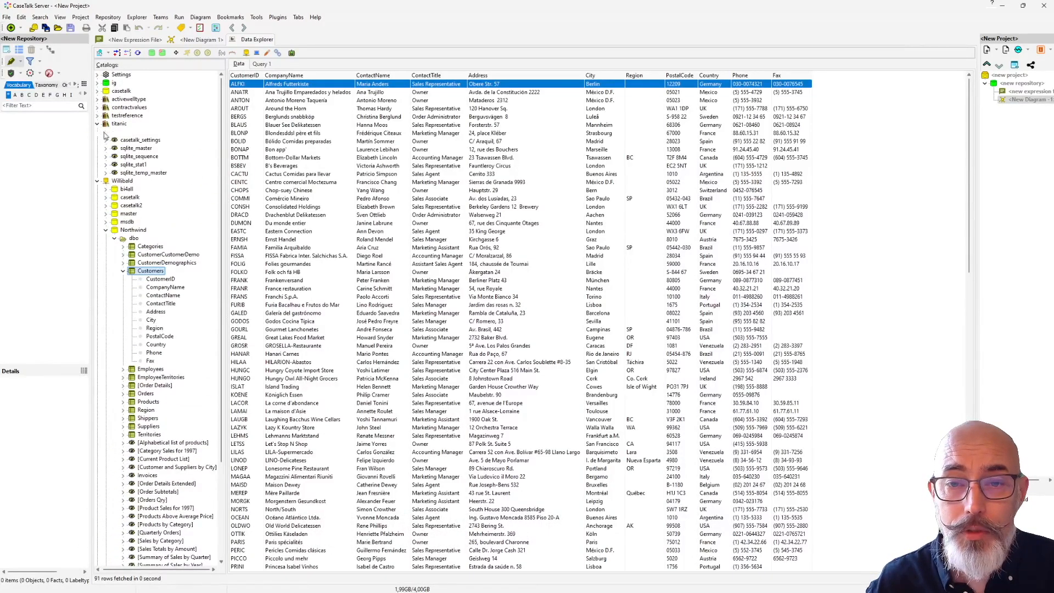
double_click(126, 133)
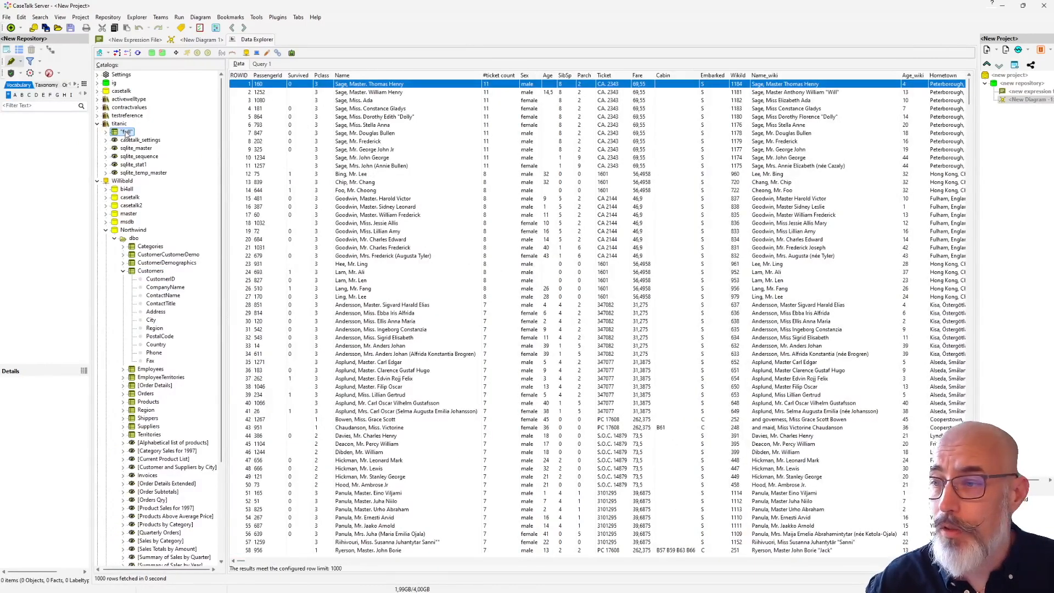
left_click(106, 132)
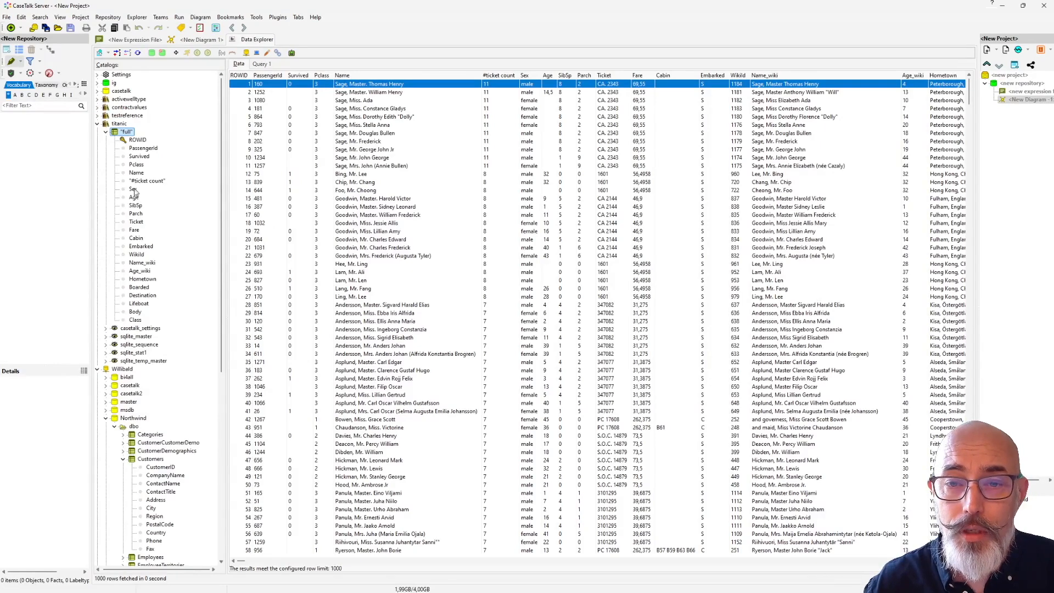
Step: Profile the titanic columns Cabin, Hometown and Sex combined with Hometown, and collapse the titanic catalog
left_click(136, 239)
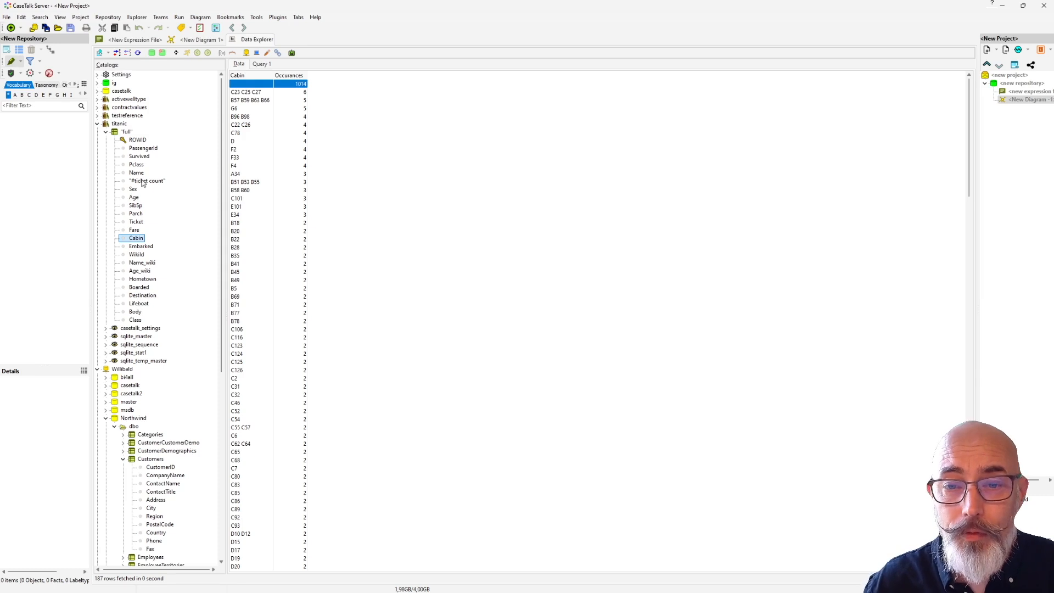
left_click(145, 280)
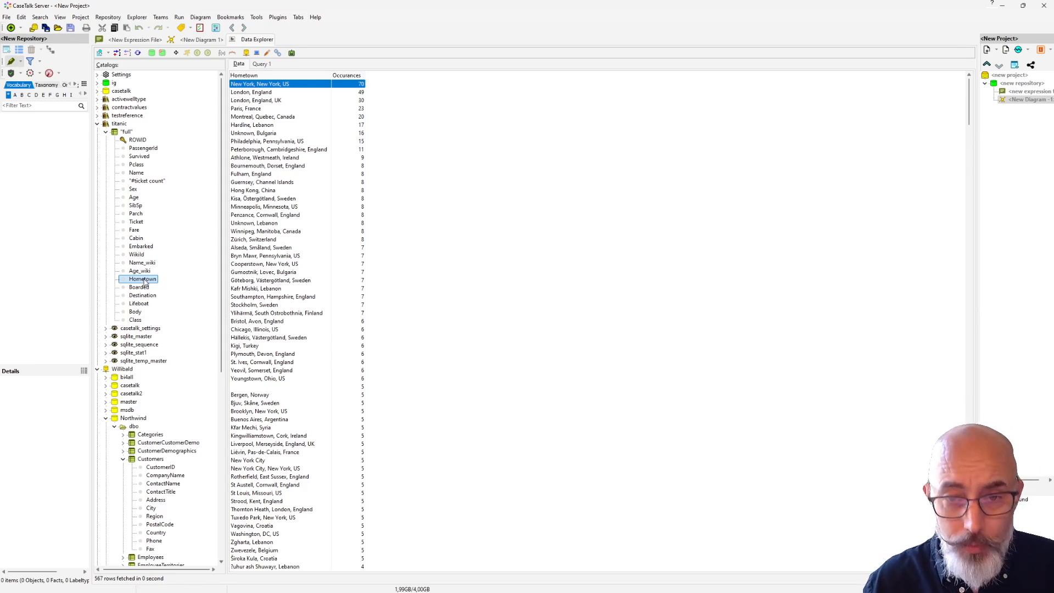
left_click(133, 189, "ctrl")
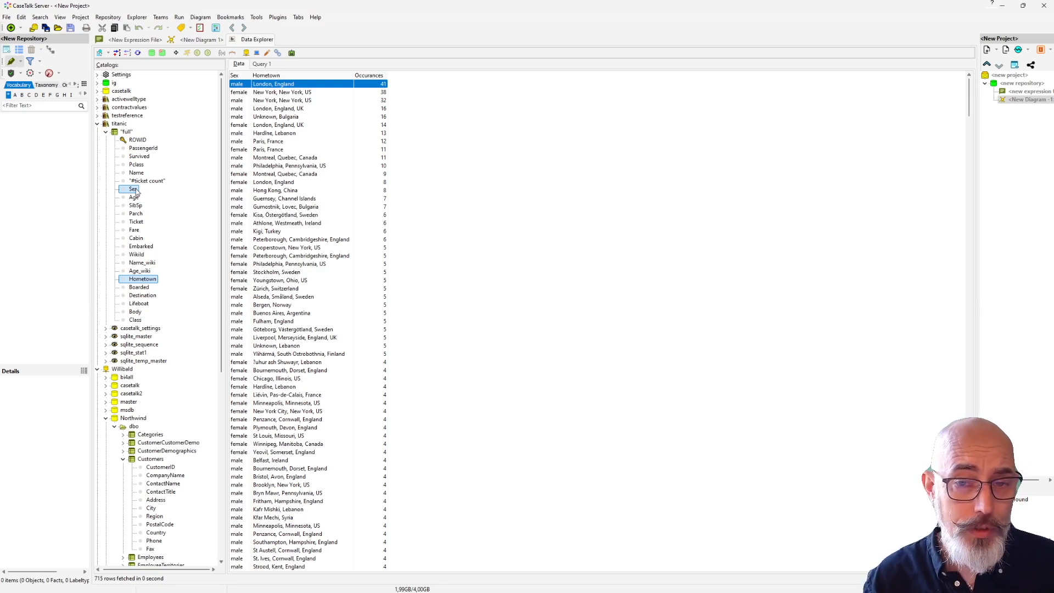
left_click(105, 131)
left_click(97, 124)
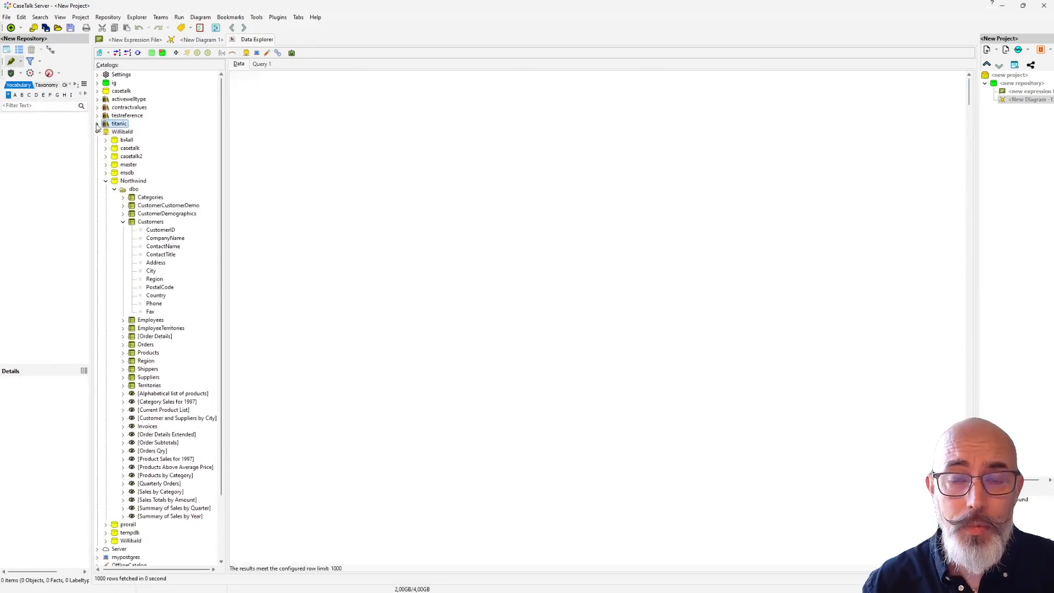
Step: Add the CustomerID column of the Northwind Customers table to the repository vocabulary
left_click(157, 223)
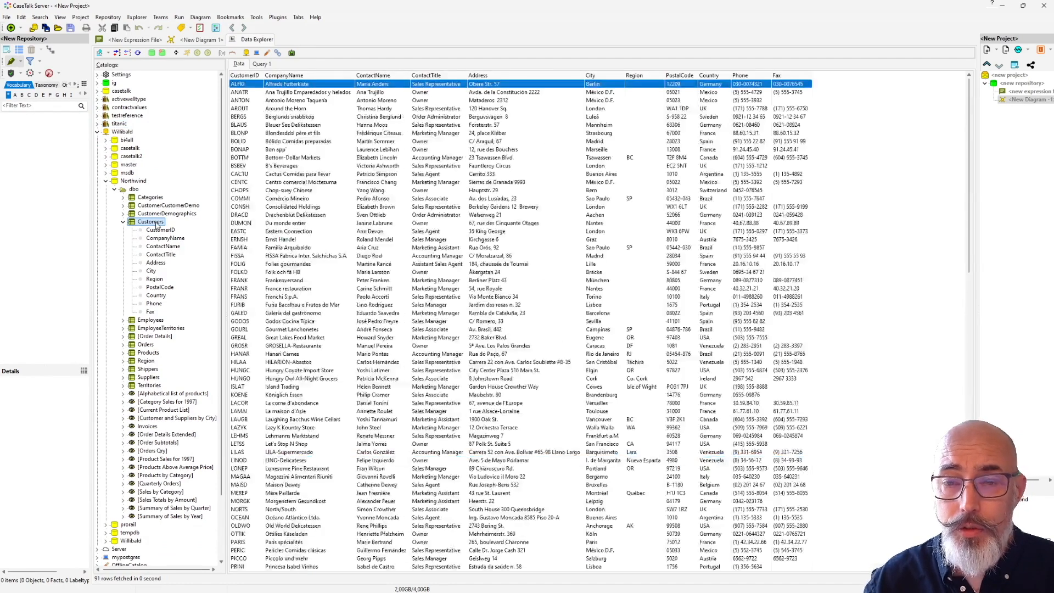
left_click(157, 231)
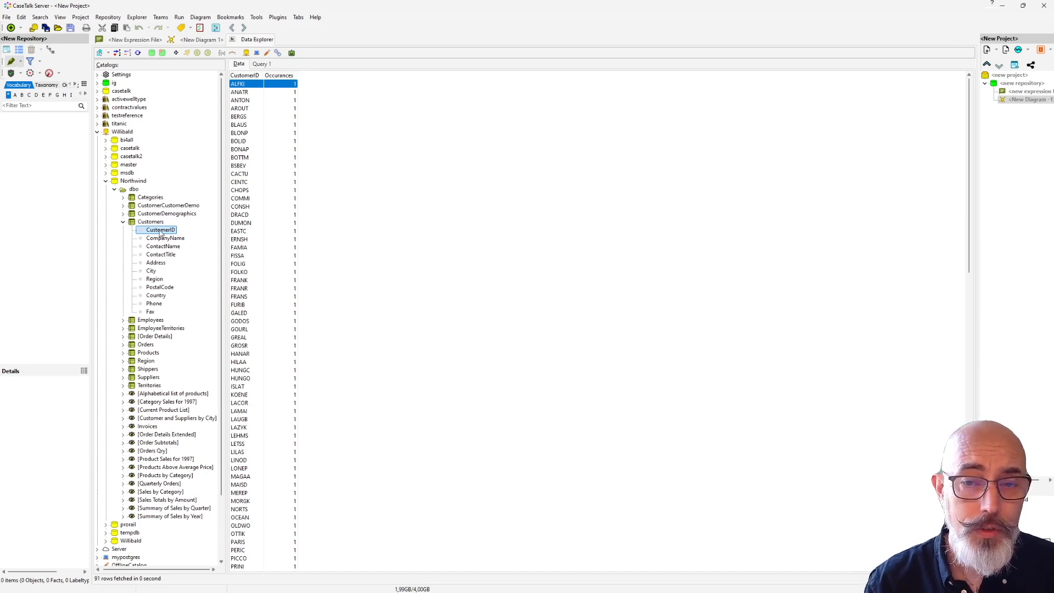
left_click_drag(159, 230, 60, 213)
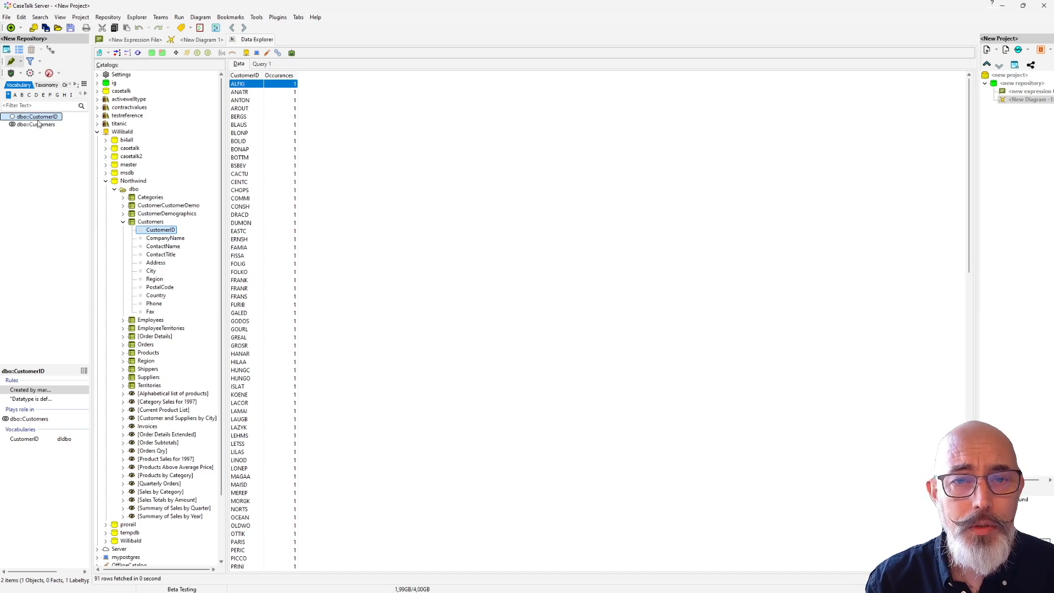
Step: Place Customers and CustomerID from the repository on the new diagram and apply the Modern diagram style
left_click_drag(38, 141, 369, 187)
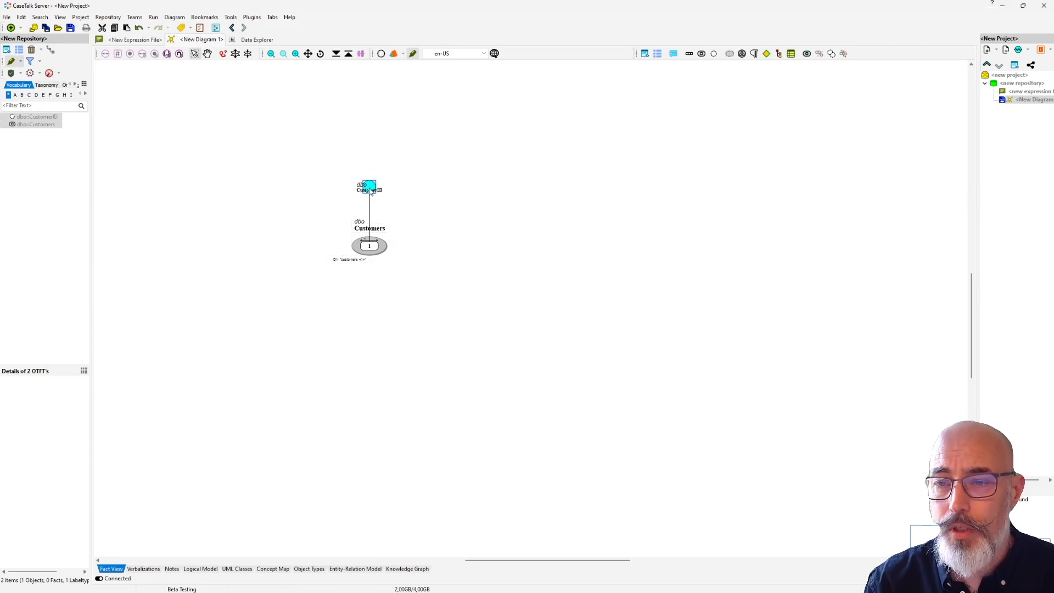
left_click(408, 55)
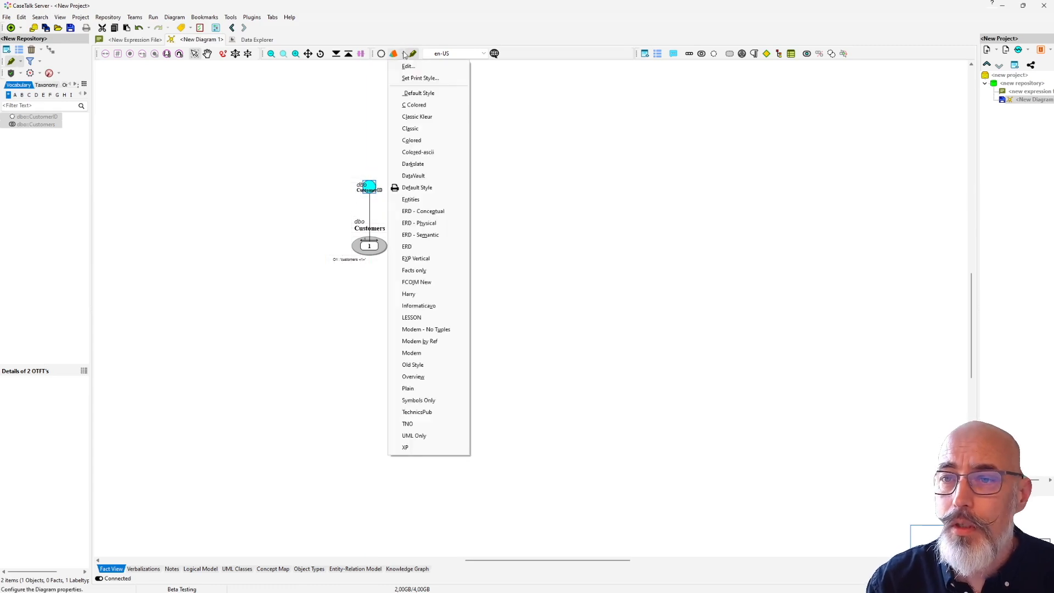
left_click(412, 353)
left_click(252, 235)
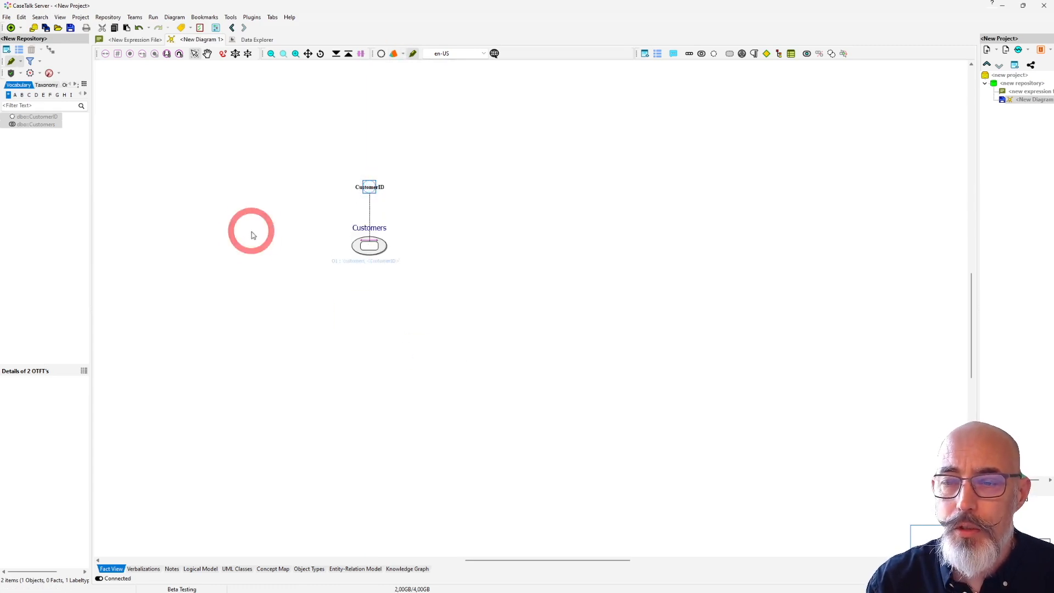
Step: Add the CompanyName column of the Northwind Customers table to the repository vocabulary
left_click(252, 41)
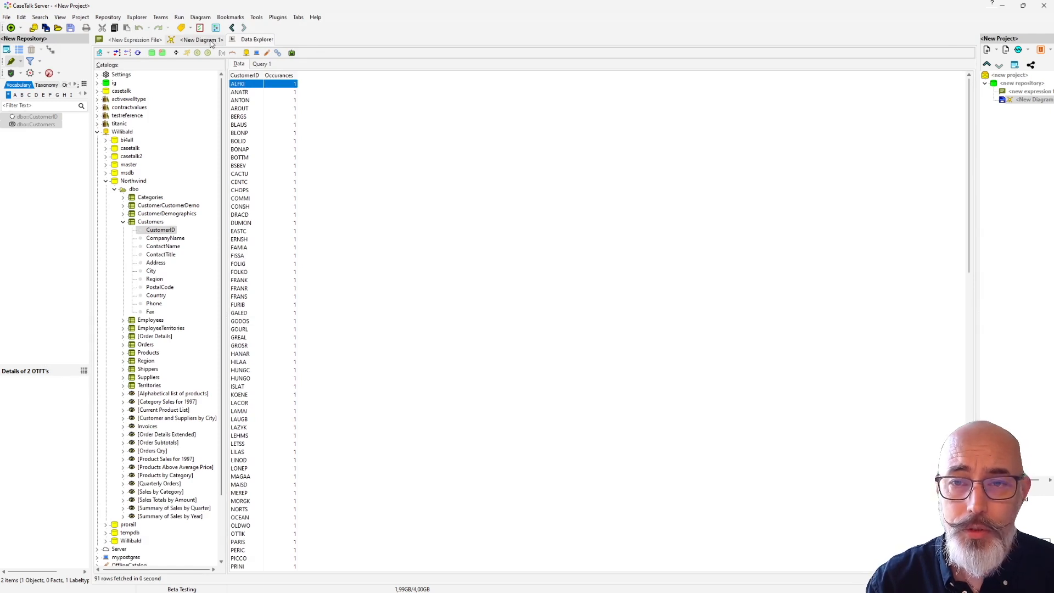
left_click(164, 239)
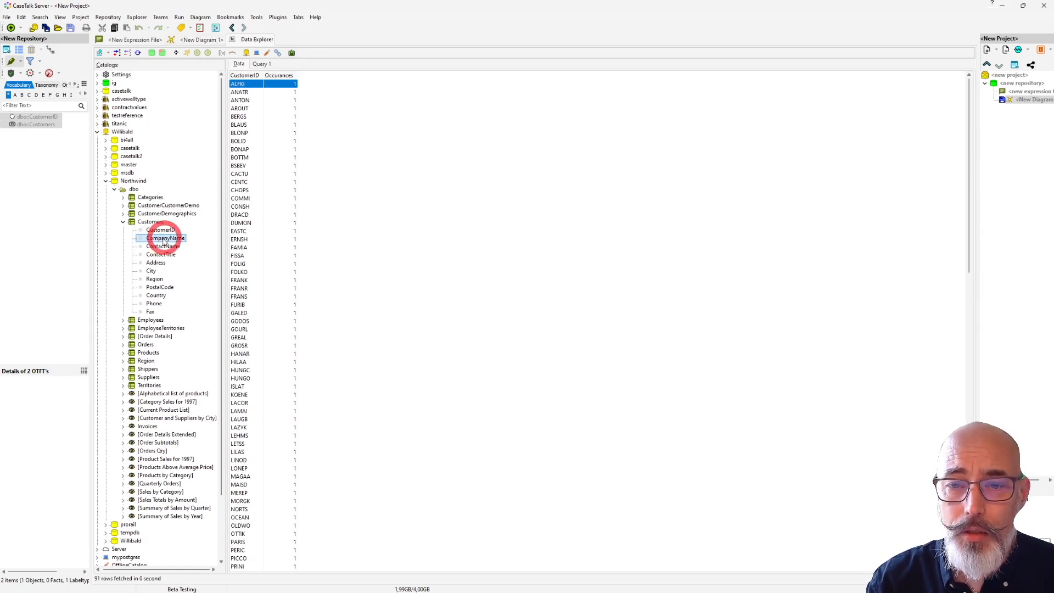
left_click_drag(163, 242, 74, 212)
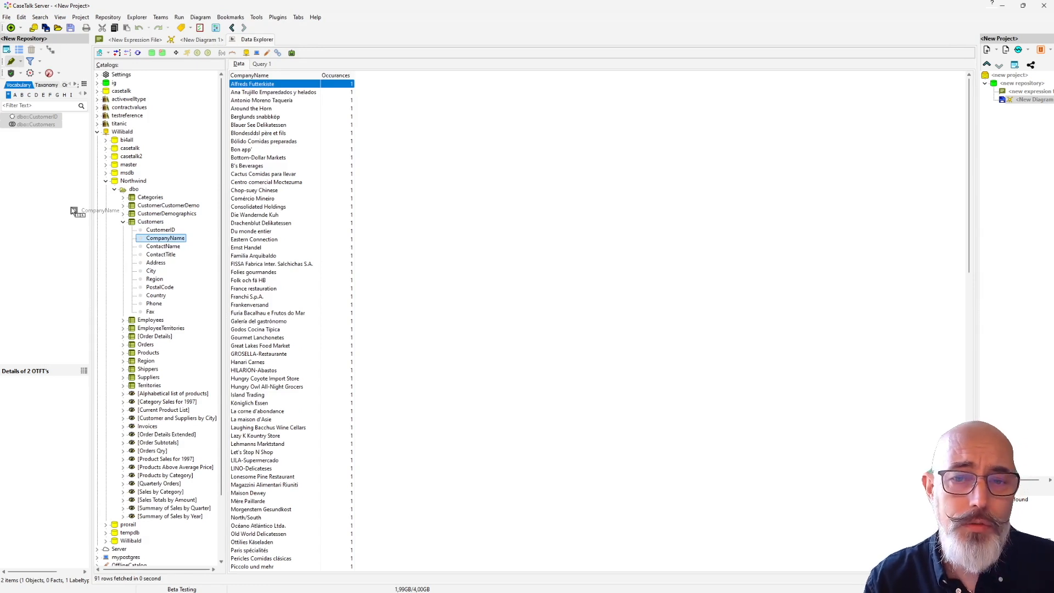
left_click_drag(74, 211, 73, 211)
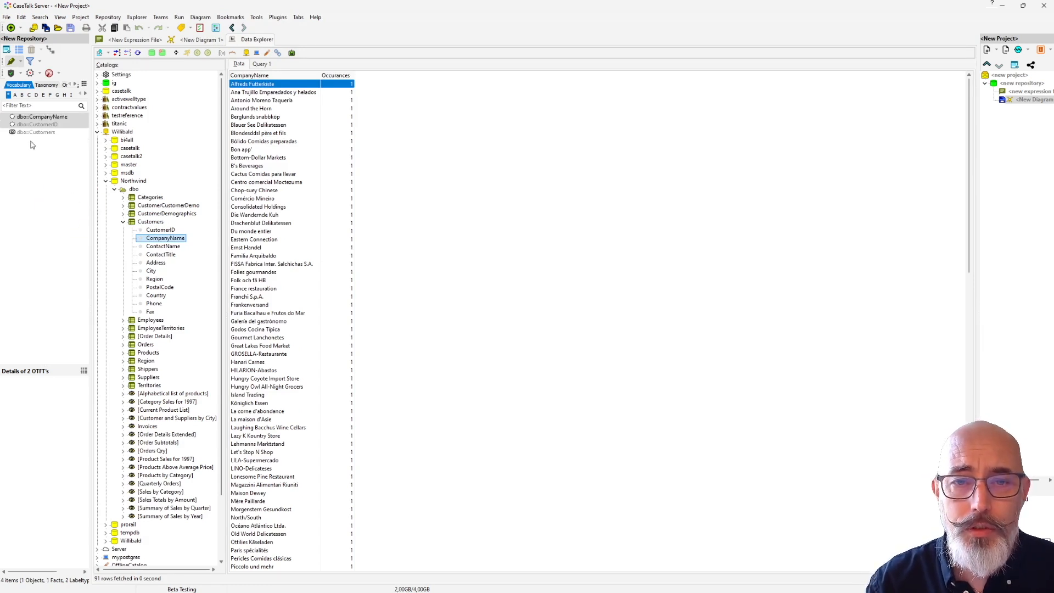
Step: Place the Customers - CompanyName fact type on the diagram and align it and CompanyName horizontally with Customers
left_click_drag(25, 155, 614, 232)
left_click_drag(515, 237, 452, 245)
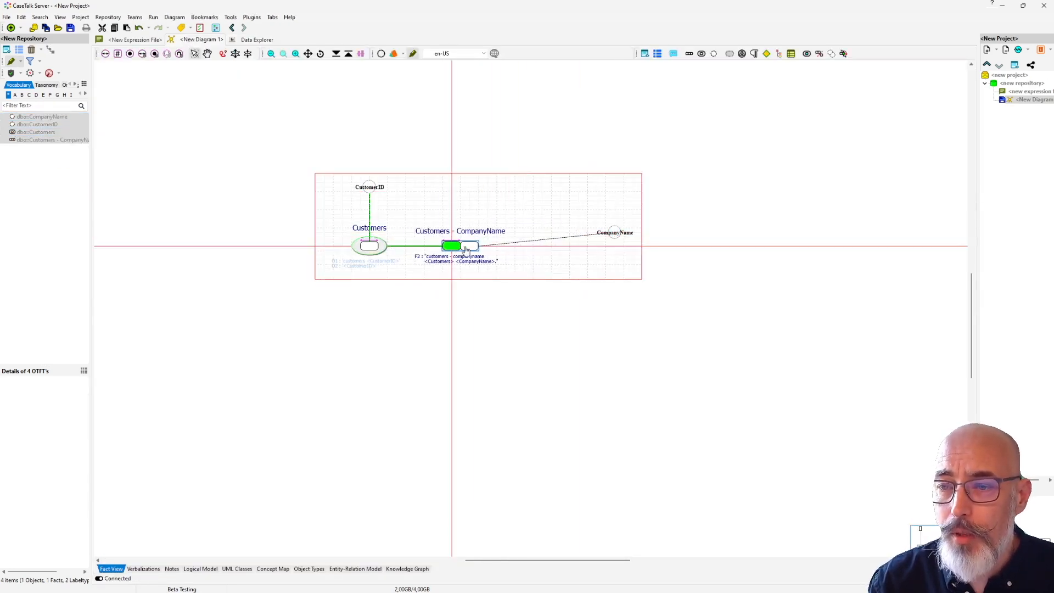
left_click(609, 235)
left_click_drag(607, 236, 534, 249)
left_click(452, 283)
left_click(475, 250)
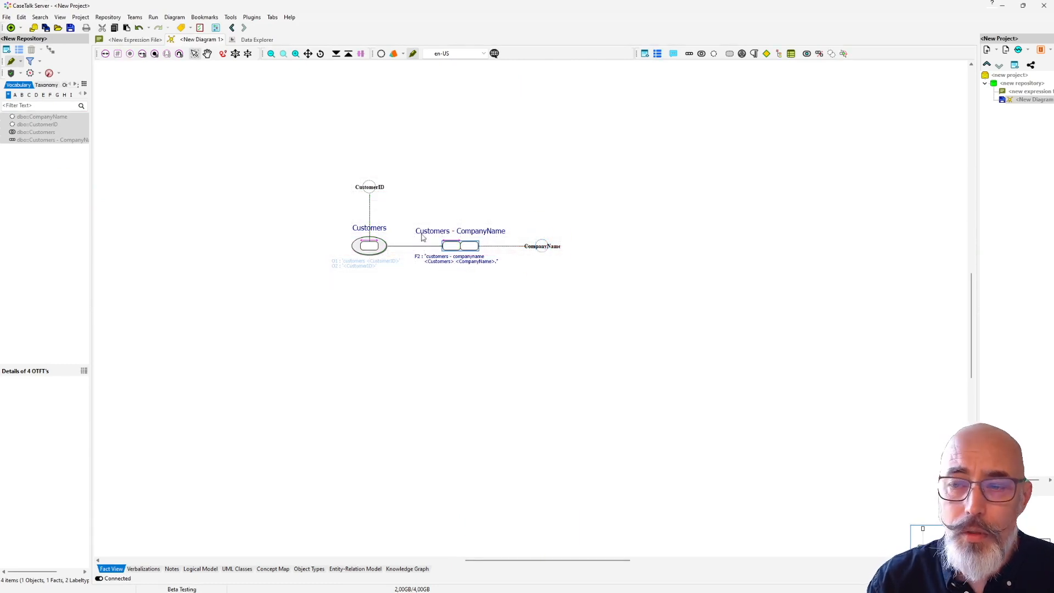
Step: Add the ContactName, City and Region columns of the Northwind Customers table to the repository vocabulary
left_click(254, 39)
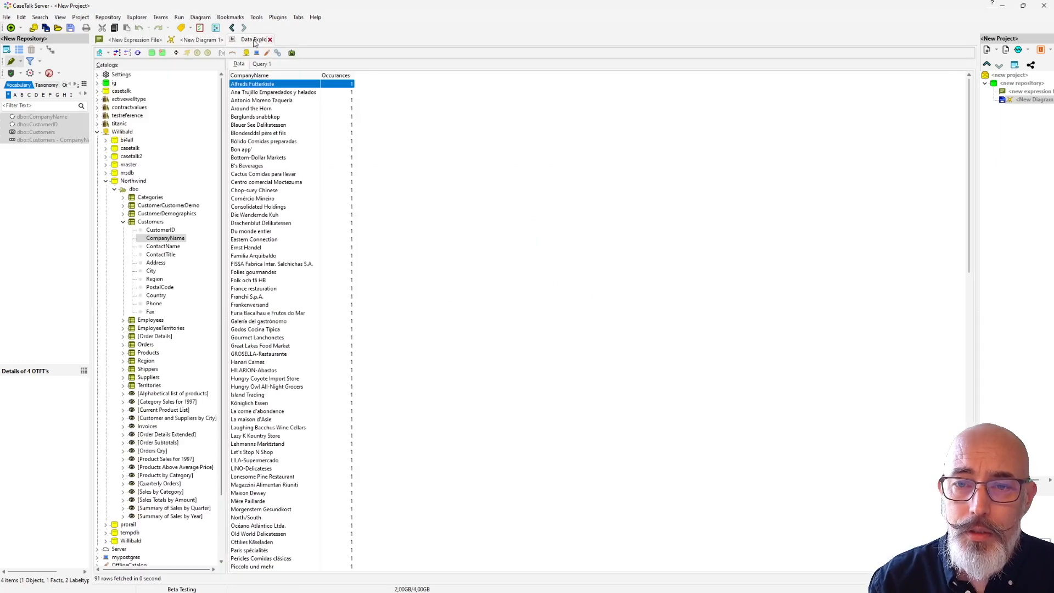
left_click(164, 246)
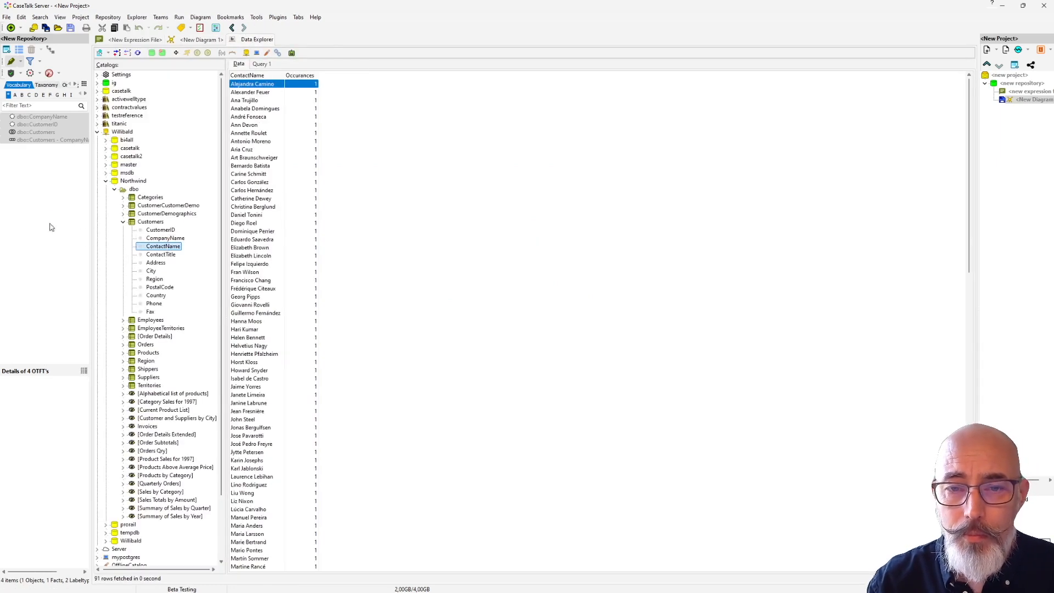
left_click(151, 271)
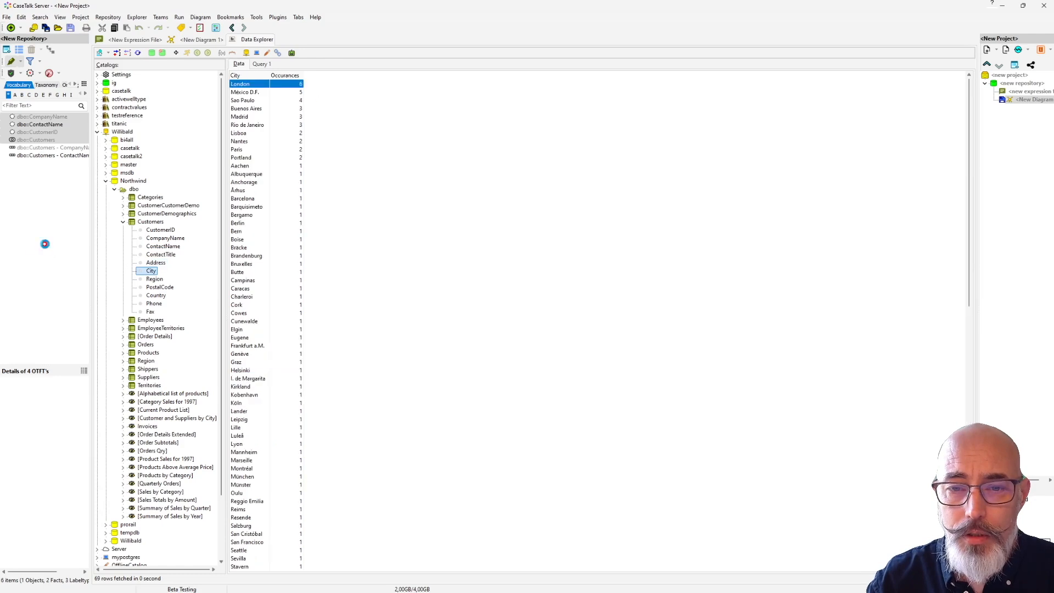
left_click(152, 279)
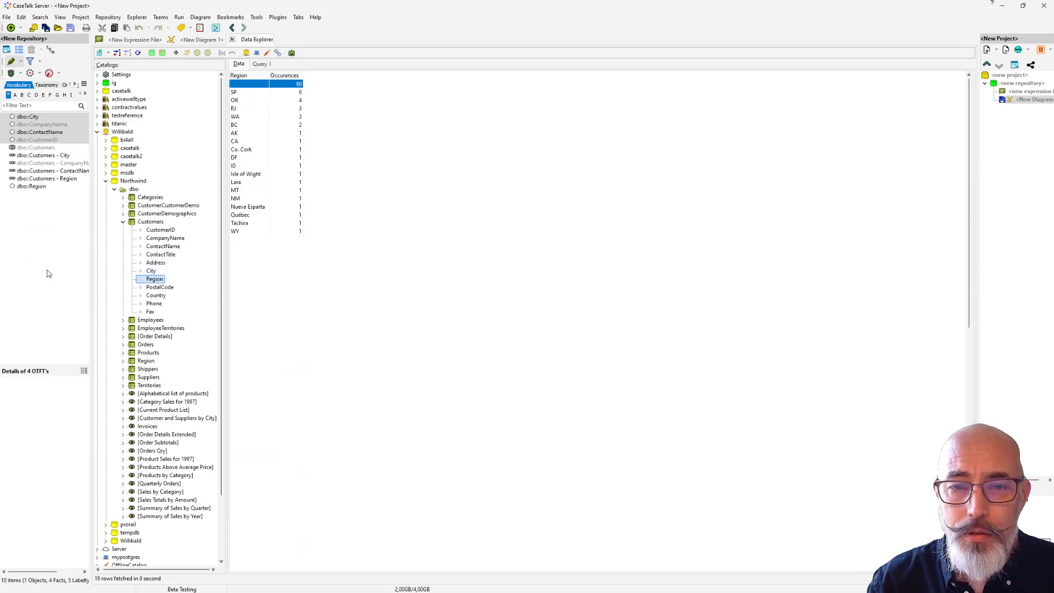
Step: Place the ContactName, City and Region fact types on the diagram and move Customers - City beside Customers
left_click_drag(31, 229, 9, 107)
left_click_drag(28, 187, 686, 263)
left_click_drag(523, 323, 751, 314)
left_click_drag(590, 330, 446, 330)
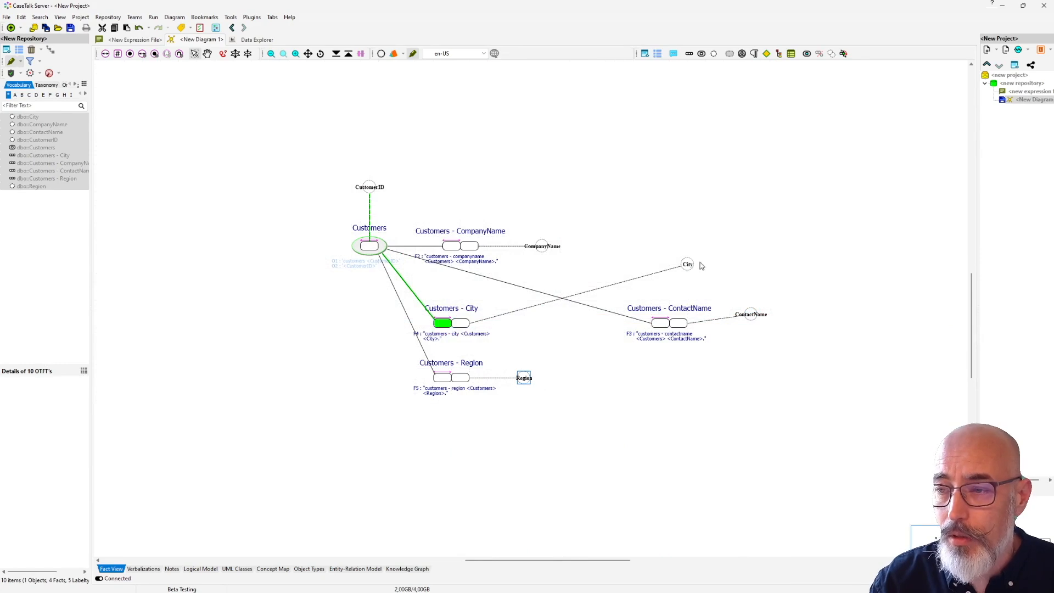
Step: Stack the CompanyName, ContactName, City and Region fact types beside Customers, each with its label type next to it
left_click_drag(688, 265, 533, 323)
left_click_drag(679, 324, 456, 197)
left_click_drag(542, 246, 533, 192)
left_click_drag(478, 277, 459, 248)
left_click_drag(751, 314, 569, 250)
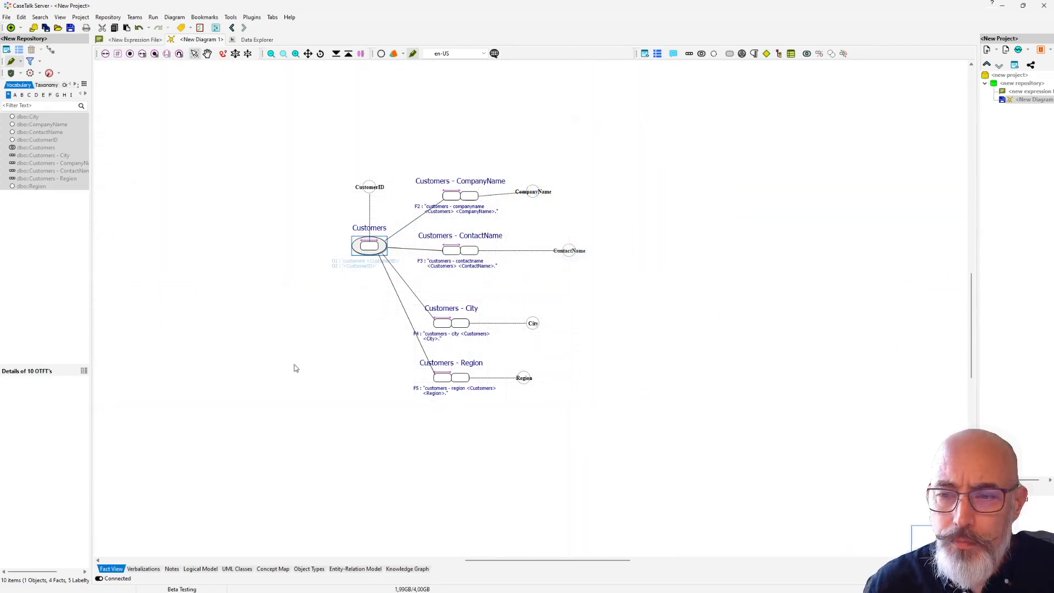
key("Num_Lock")
key("Num_Lock")
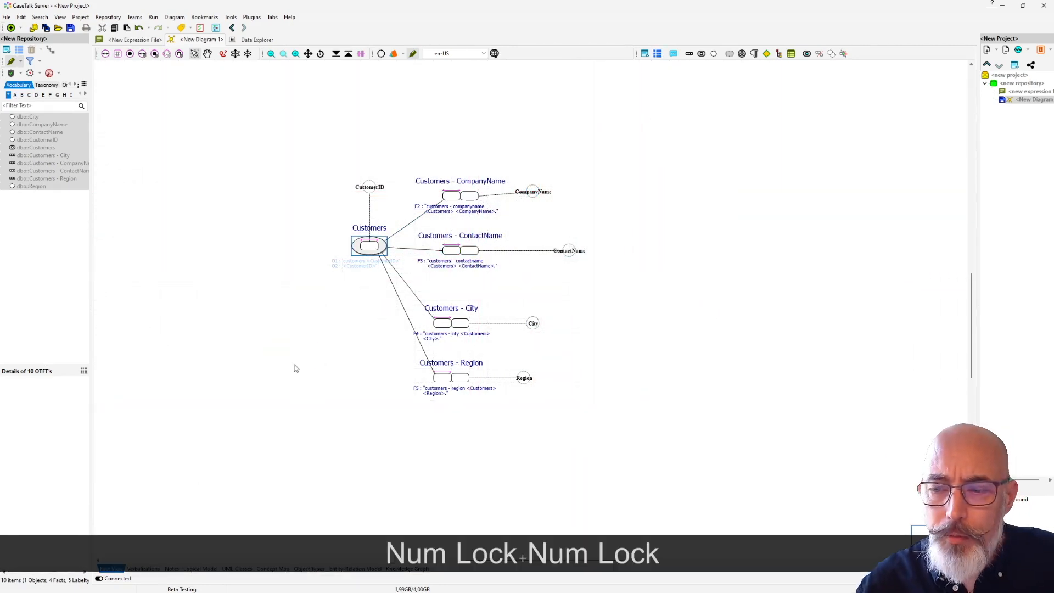
Step: Add the EmployeeID, LastName and FirstName columns of the Northwind Employees table to the repository vocabulary
left_click(247, 41)
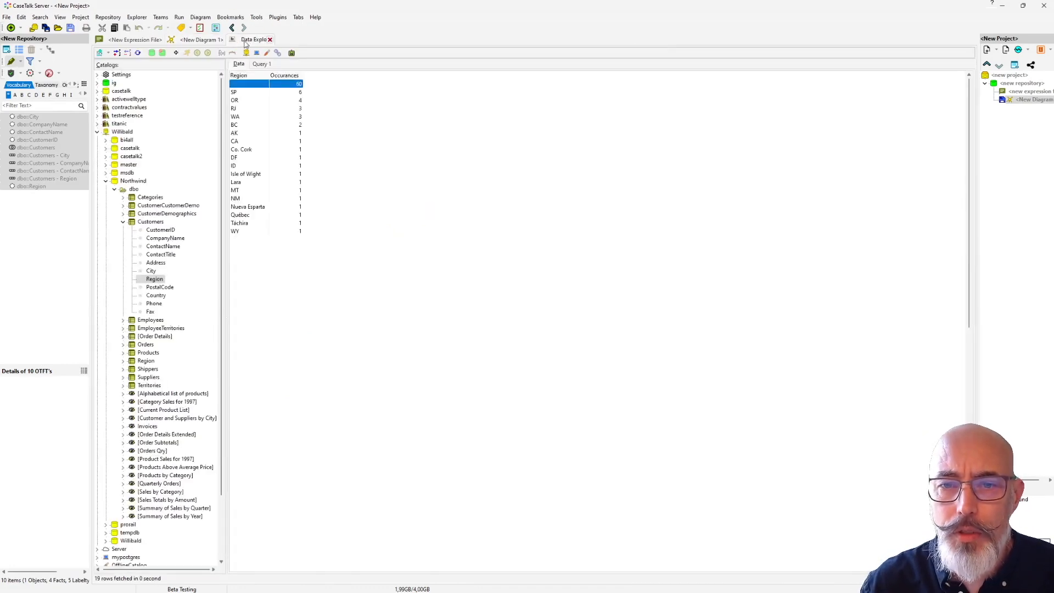
left_click(123, 222)
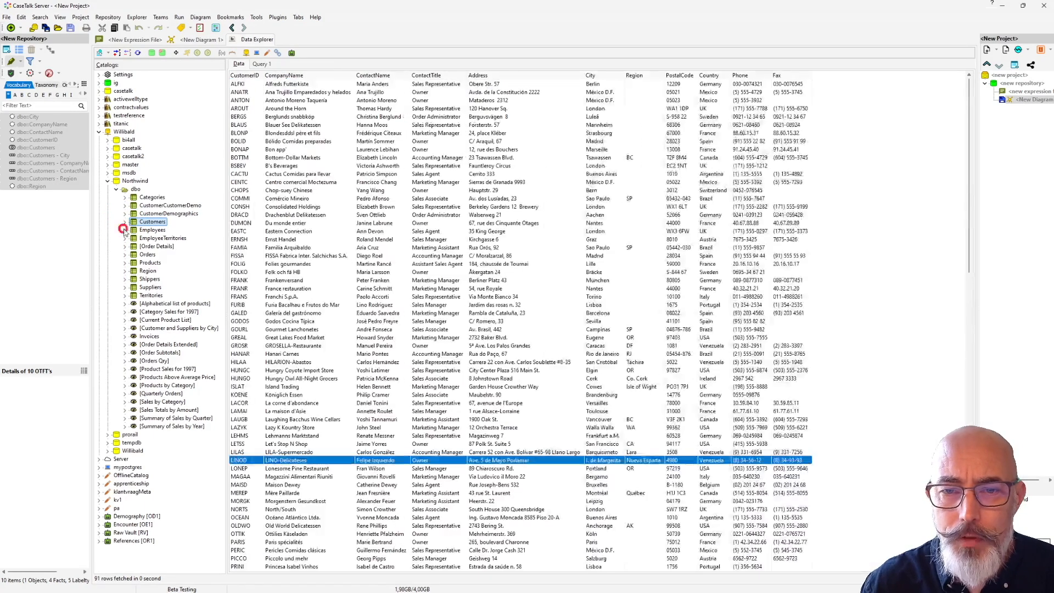
left_click(124, 230)
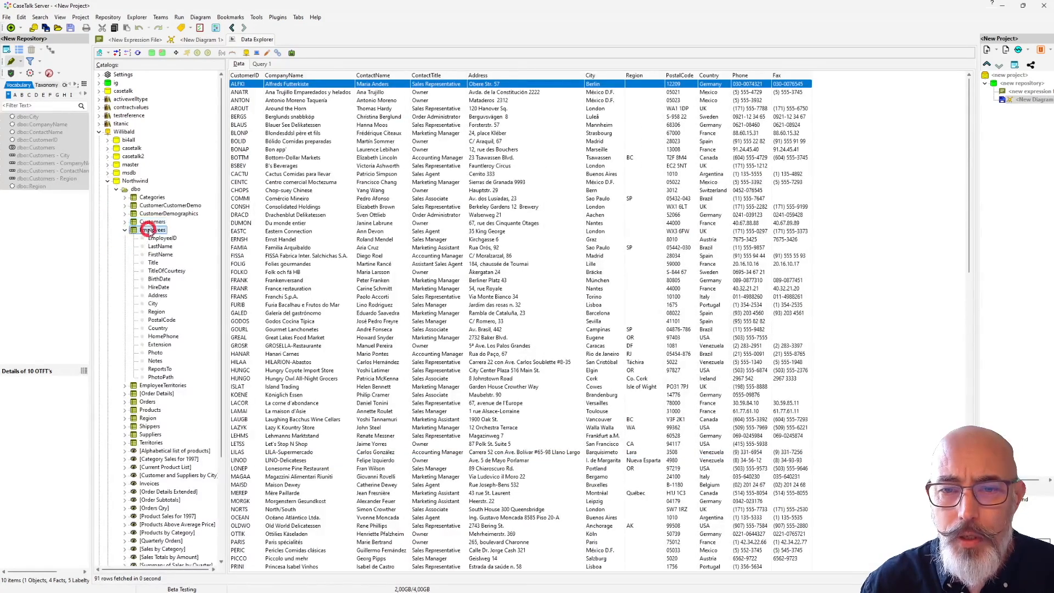
left_click(164, 239)
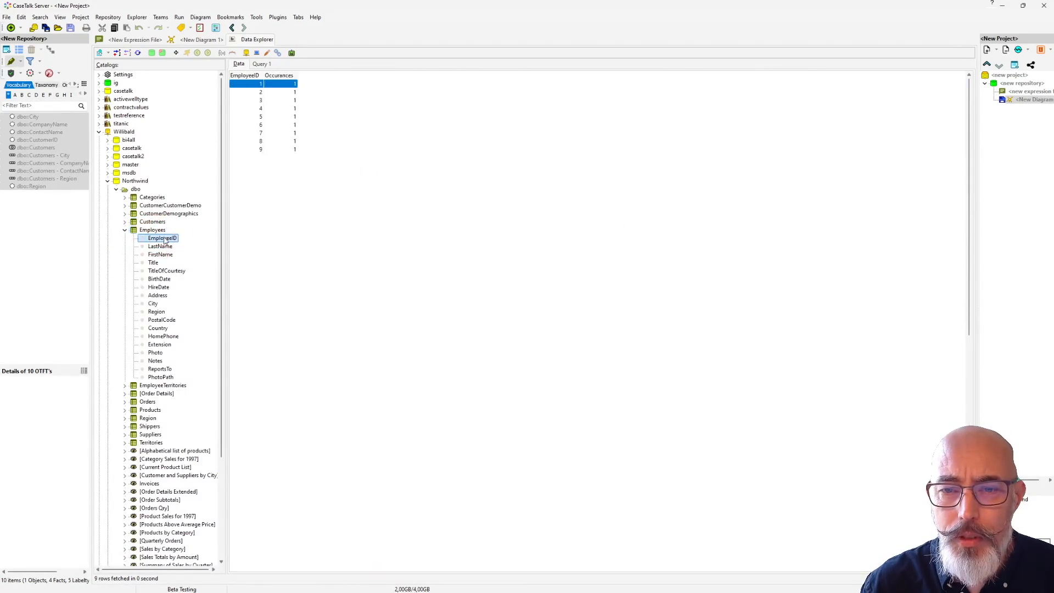
left_click_drag(164, 241, 52, 234)
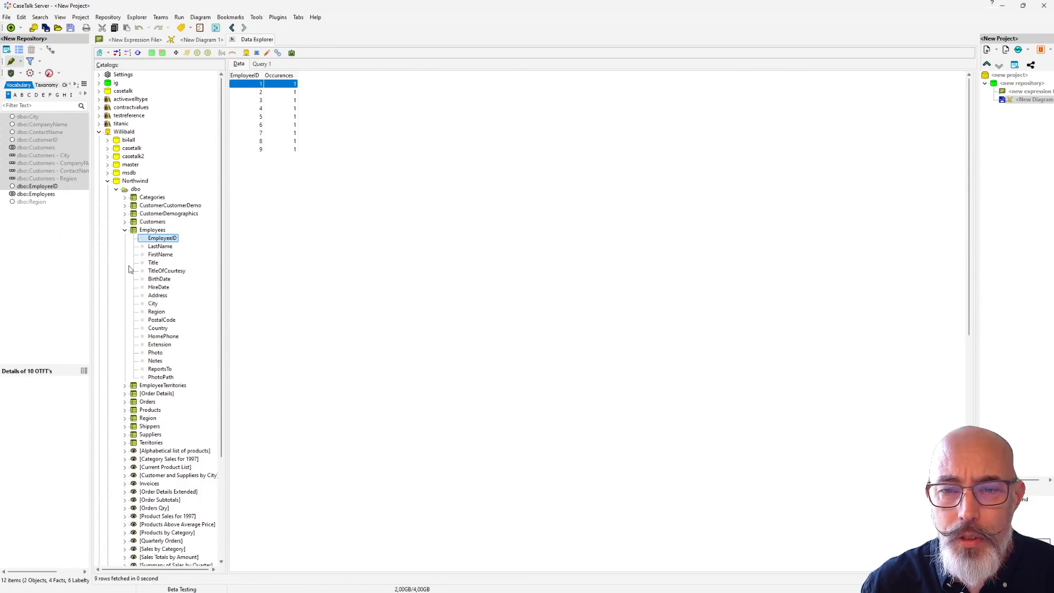
left_click_drag(160, 247, 24, 248)
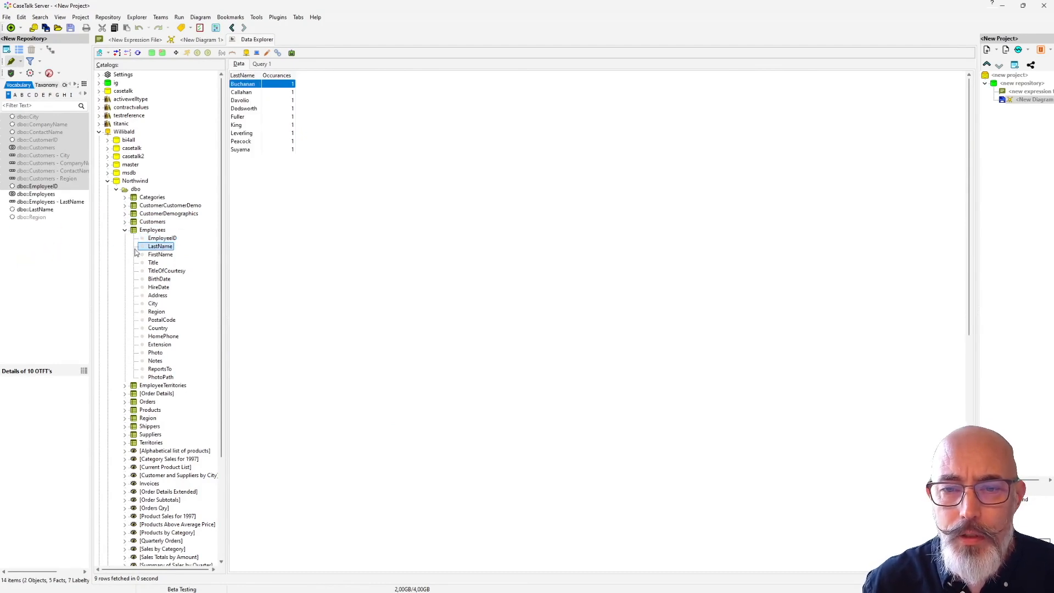
left_click_drag(160, 254, 57, 258)
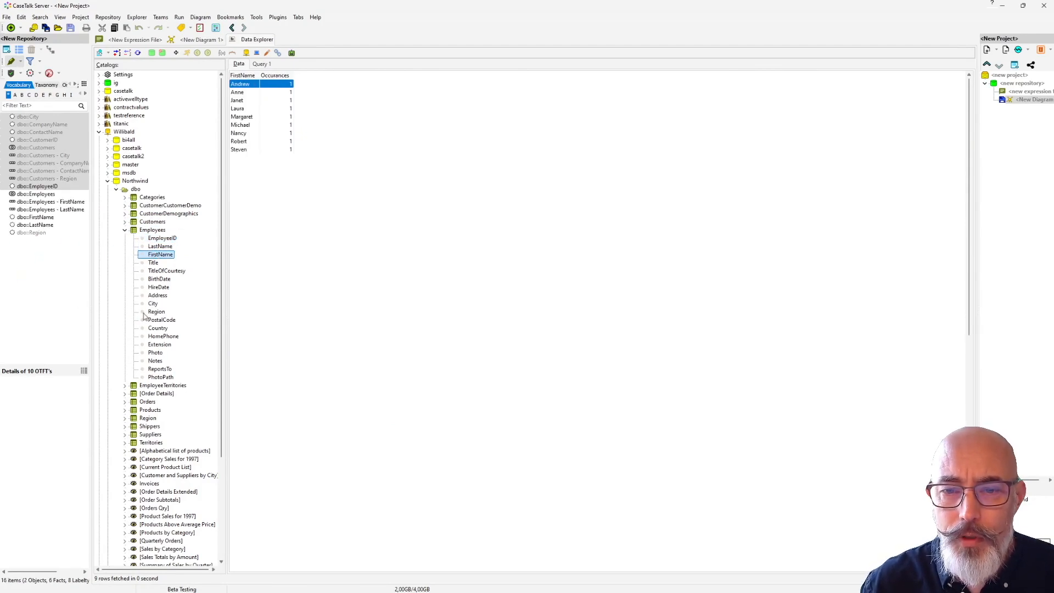
Step: Add the City and Country columns of the Employees table to the repository vocabulary
left_click_drag(154, 305, 53, 291)
left_click(158, 328)
left_click_drag(159, 331, 64, 311)
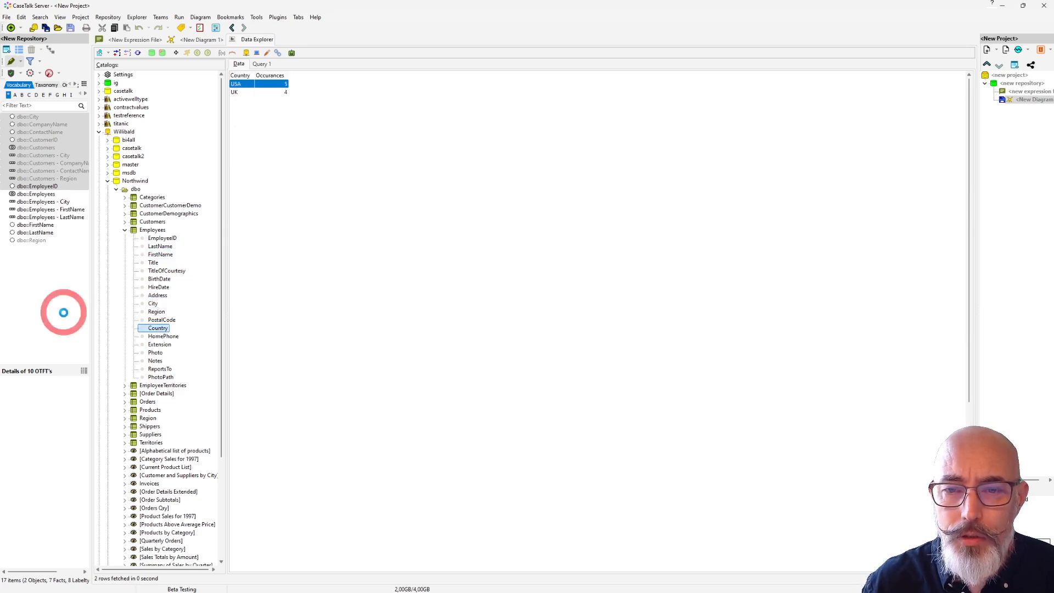
Step: Add the Country column of the Customers table to the repository vocabulary
left_click(125, 222)
left_click(158, 295)
left_click_drag(158, 296, 44, 286)
Step: Place the Employees and Country vocabulary items on the diagram and optimize and center its layout
left_click_drag(47, 236, 663, 280)
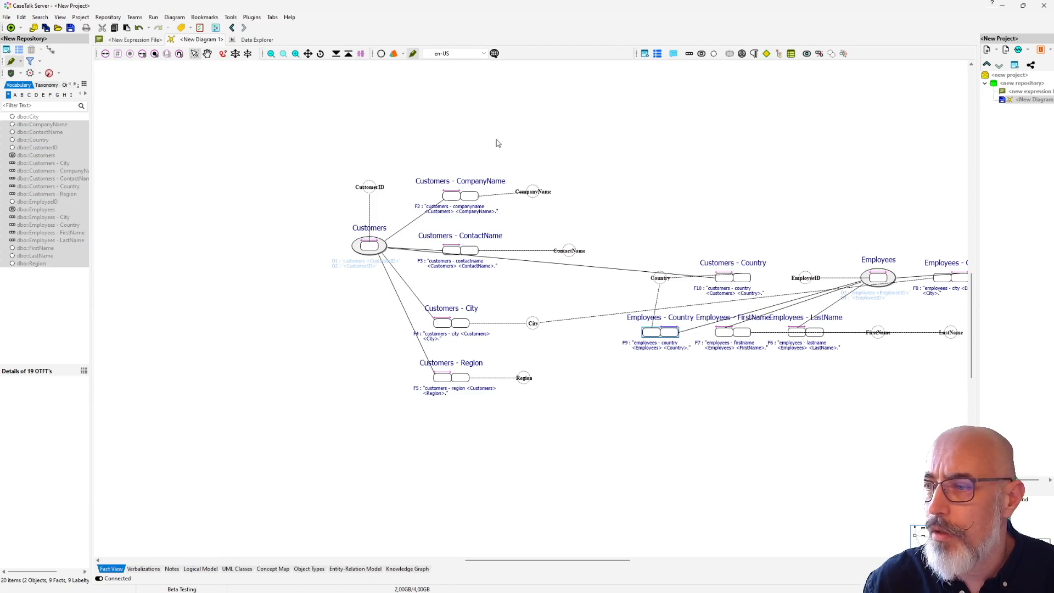
left_click(174, 17)
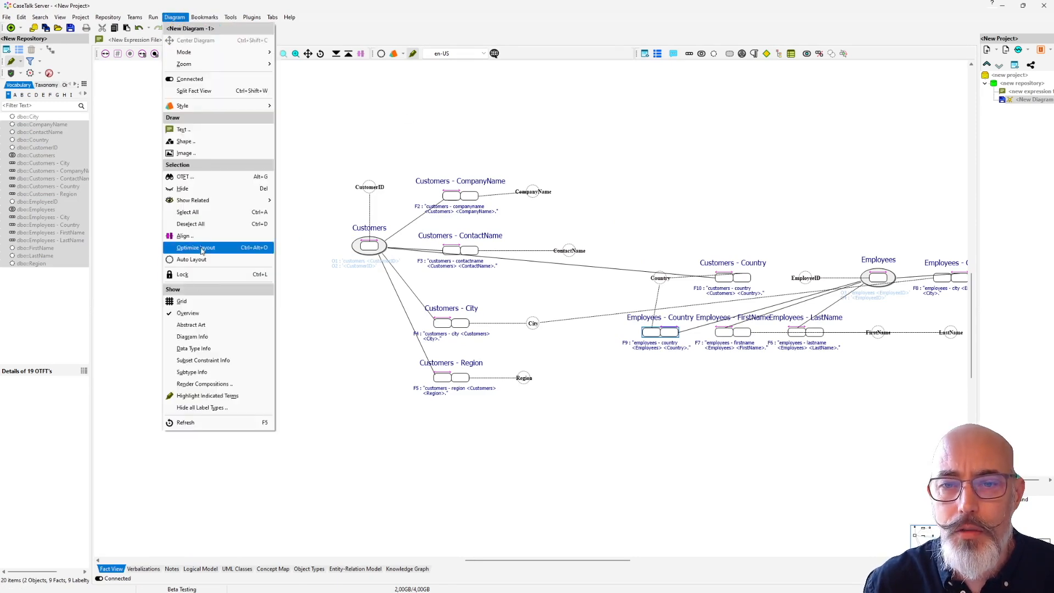
left_click(202, 249)
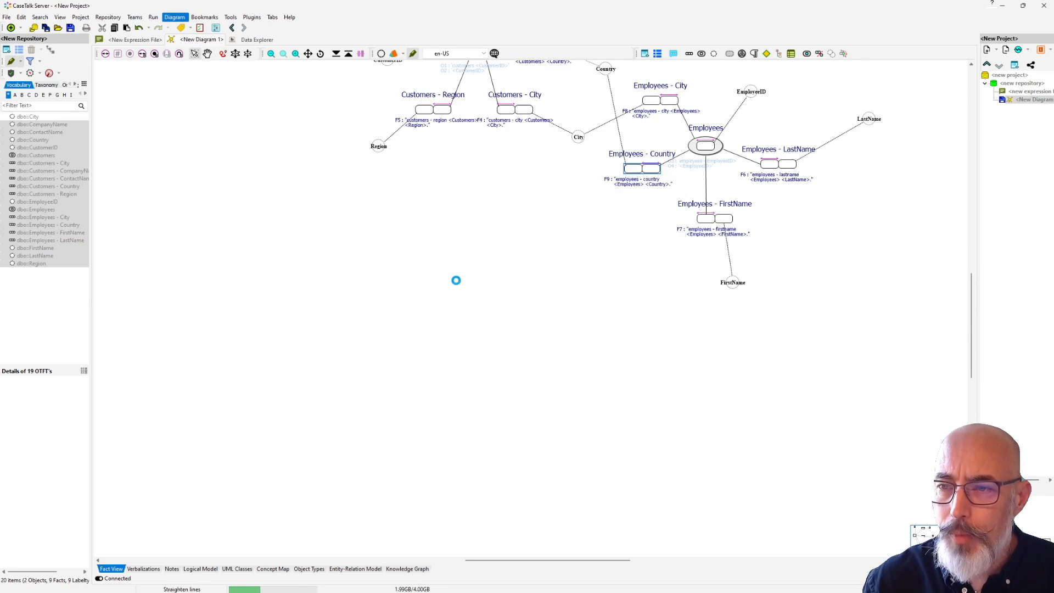
left_click(308, 54)
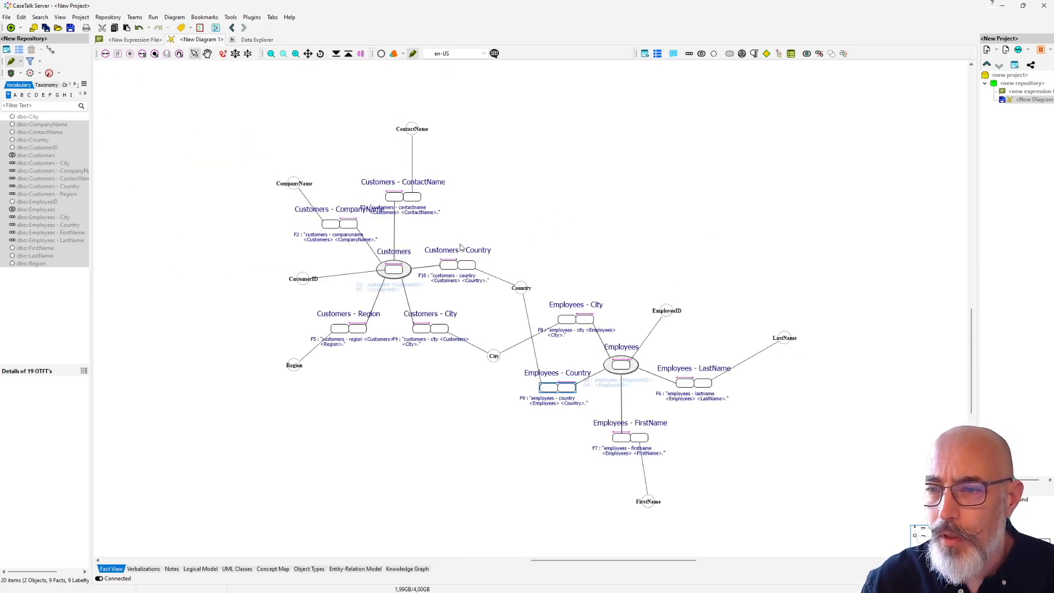
Step: Spread the Employees cluster away from the shared City and Country label types, and stack Customers - Country beneath Customers - City
left_click_drag(459, 252, 433, 426)
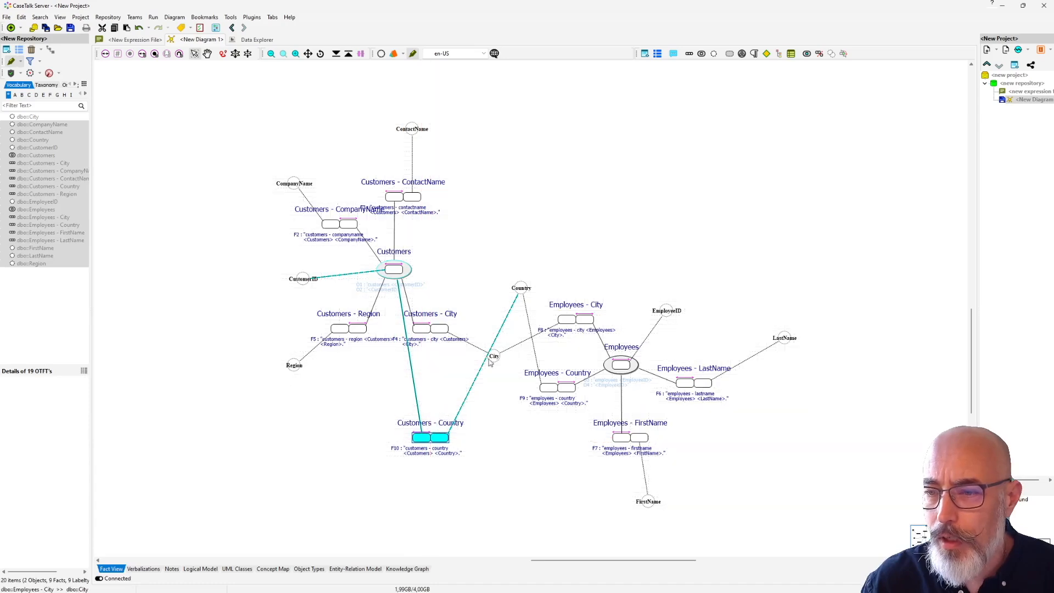
left_click_drag(495, 357, 530, 233)
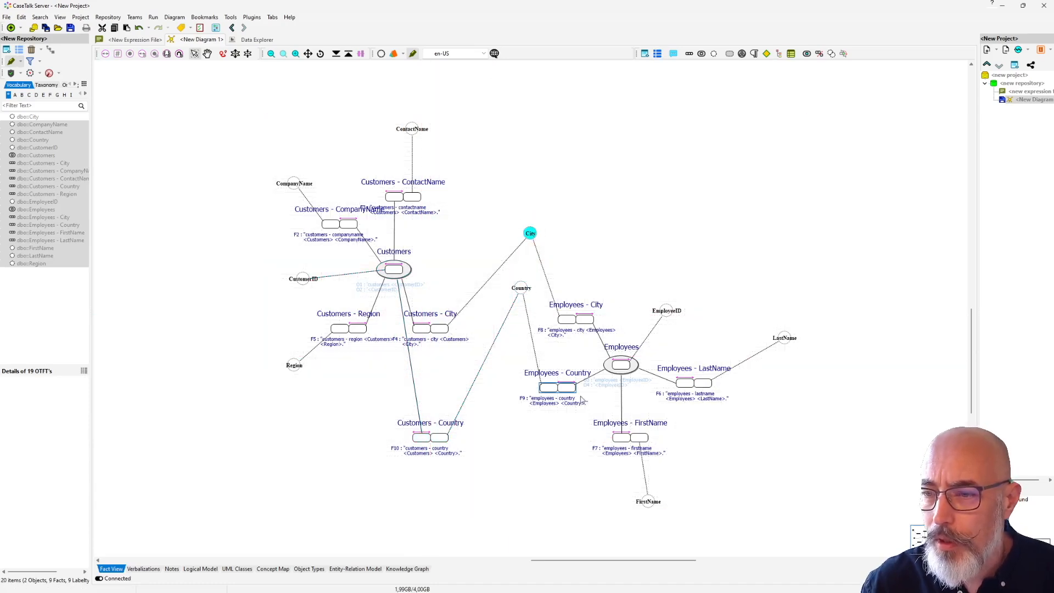
left_click_drag(571, 274, 789, 516)
left_click_drag(636, 368, 731, 308)
left_click(494, 461)
left_click_drag(436, 431, 433, 361)
Step: Move Customers with its unshared fact types away from City and Country, and place ContactName above Customers - ContactName
left_click(371, 393)
left_click_drag(234, 97, 388, 411)
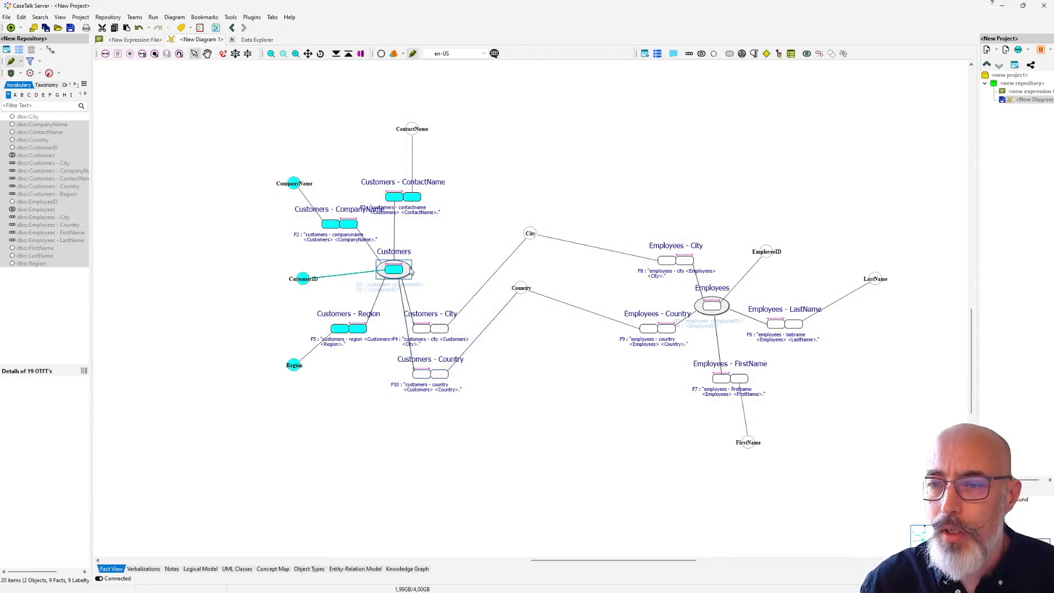
left_click_drag(337, 292, 255, 329)
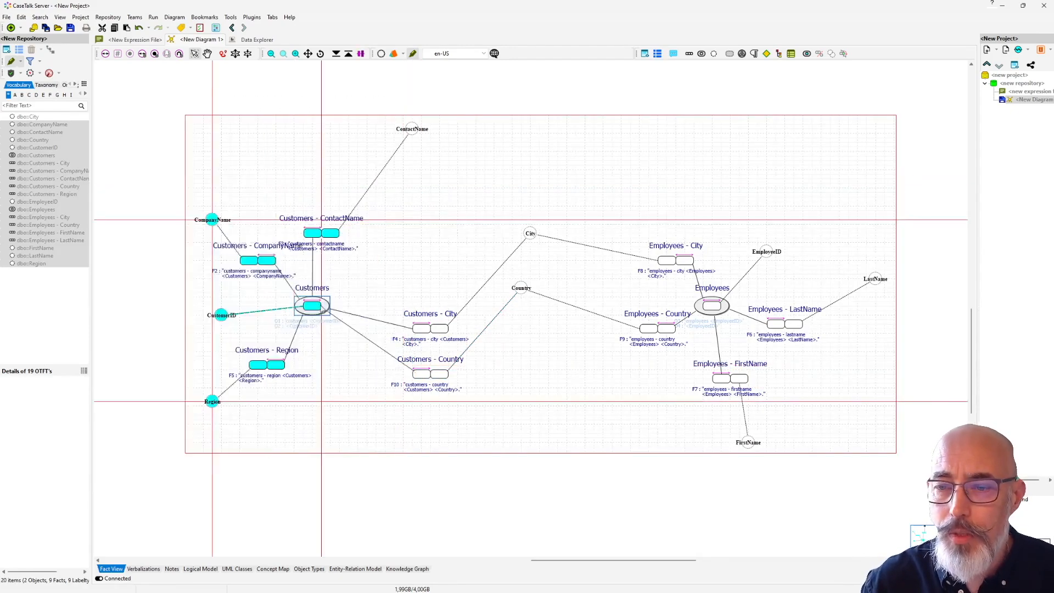
left_click(351, 287)
left_click_drag(412, 131, 299, 191)
left_click(395, 226)
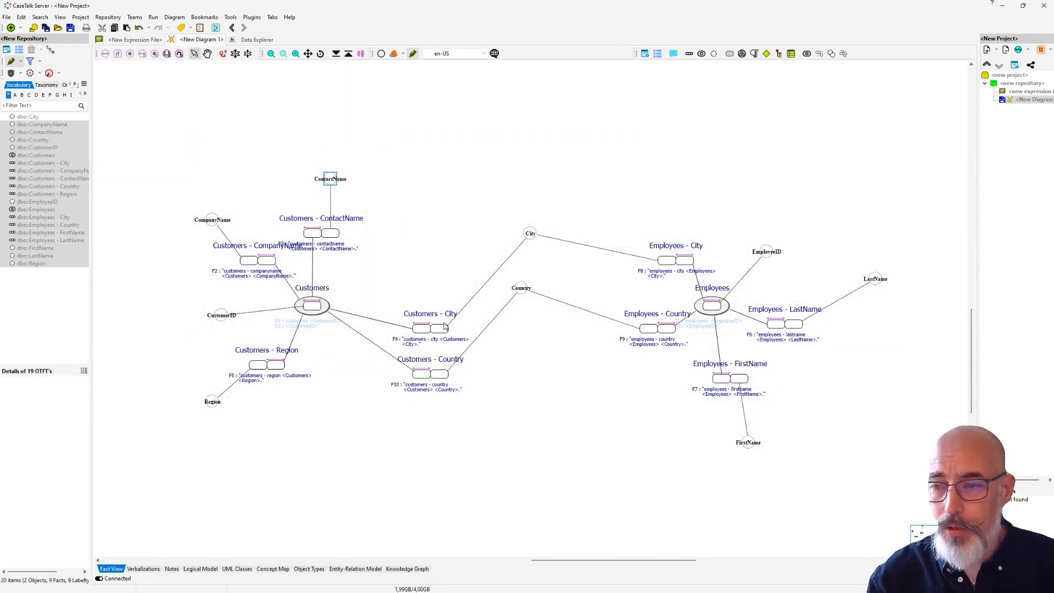
Step: Move Customers - City and Customers - Country closer to Customers, and align Country directly below City
left_click_drag(442, 313, 420, 275)
left_click_drag(424, 372, 414, 332)
left_click(553, 353)
left_click_drag(515, 263, 572, 358)
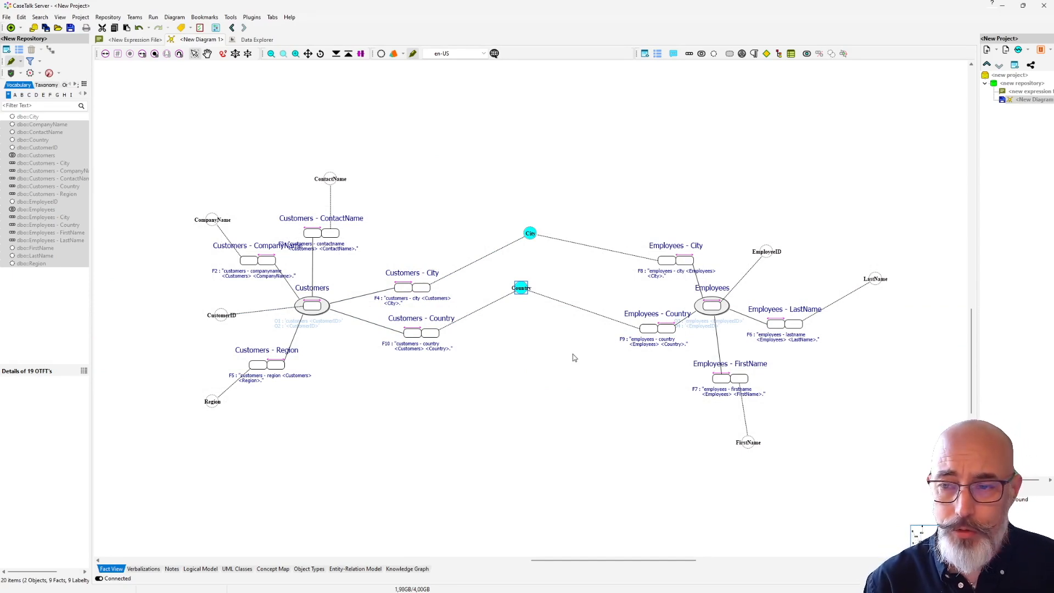
left_click(527, 323)
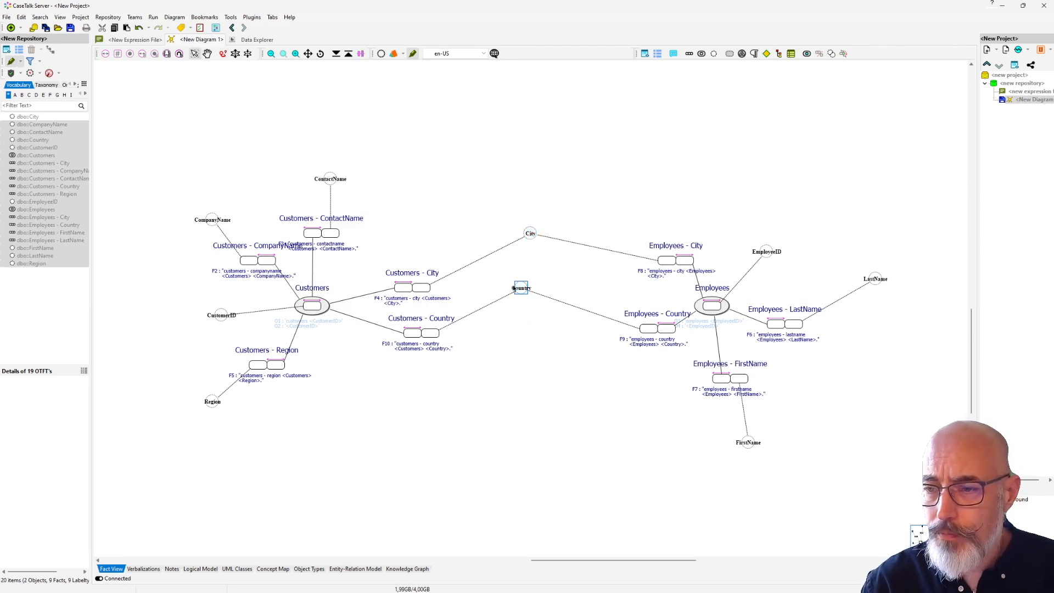
left_click_drag(520, 291, 532, 325)
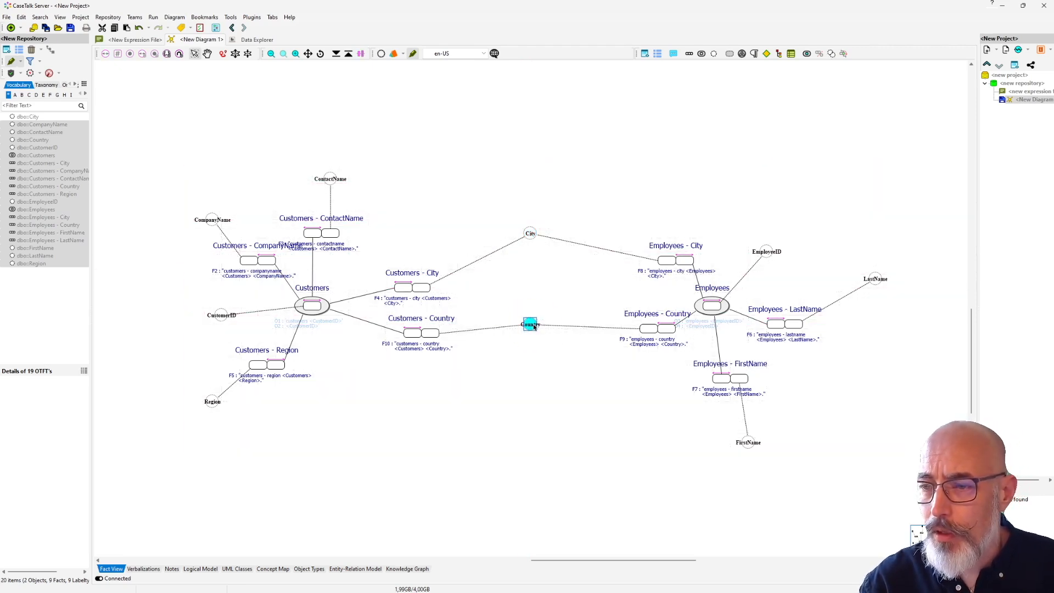
Step: Transform the Country label type into an object type named Country with the label type name Country Name
right_click(529, 326)
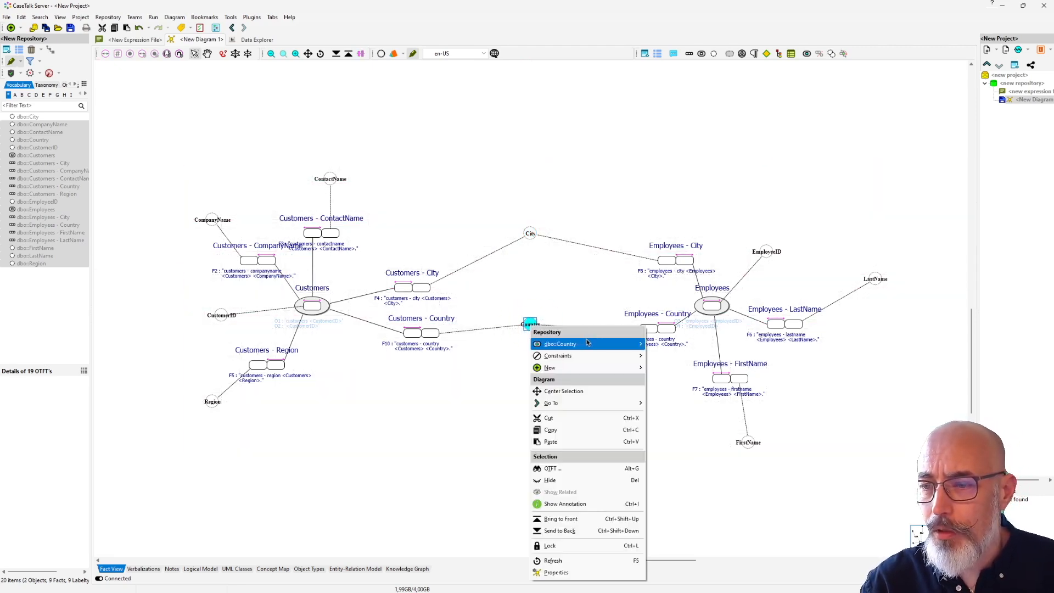
mouse_move(588, 344)
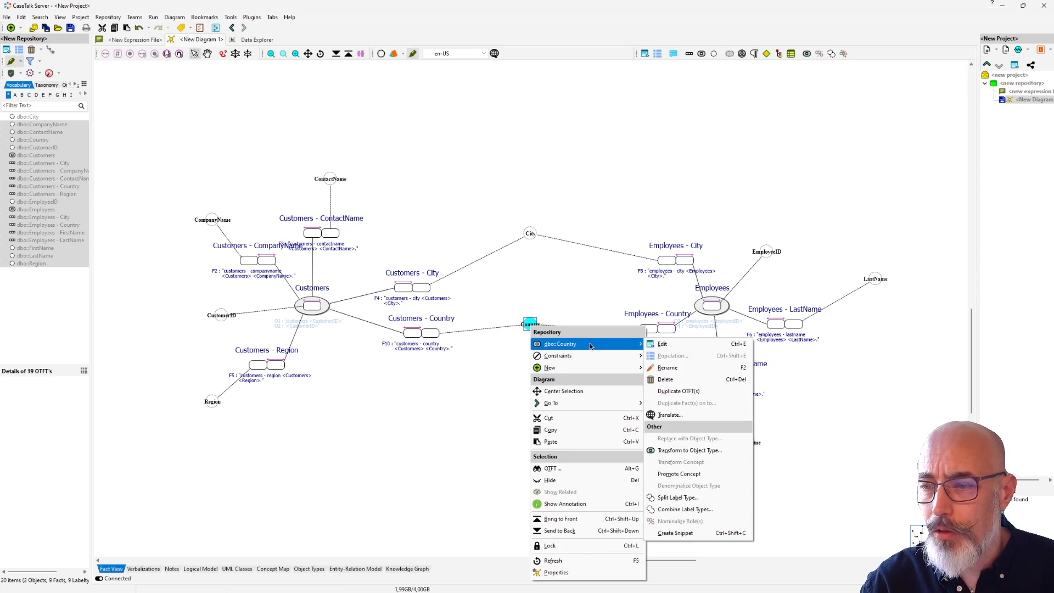
left_click(692, 450)
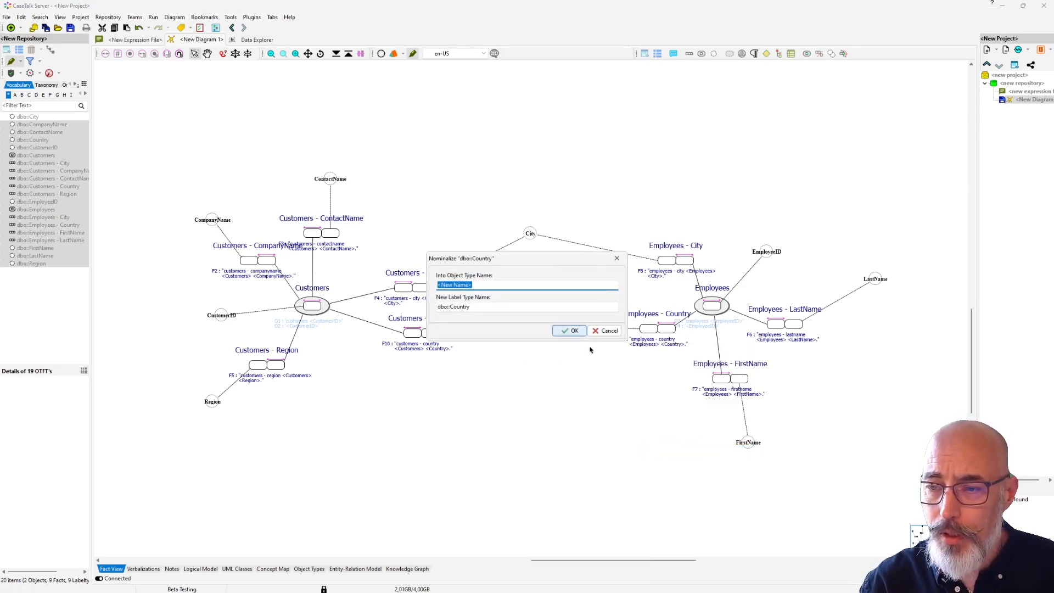
type("Country")
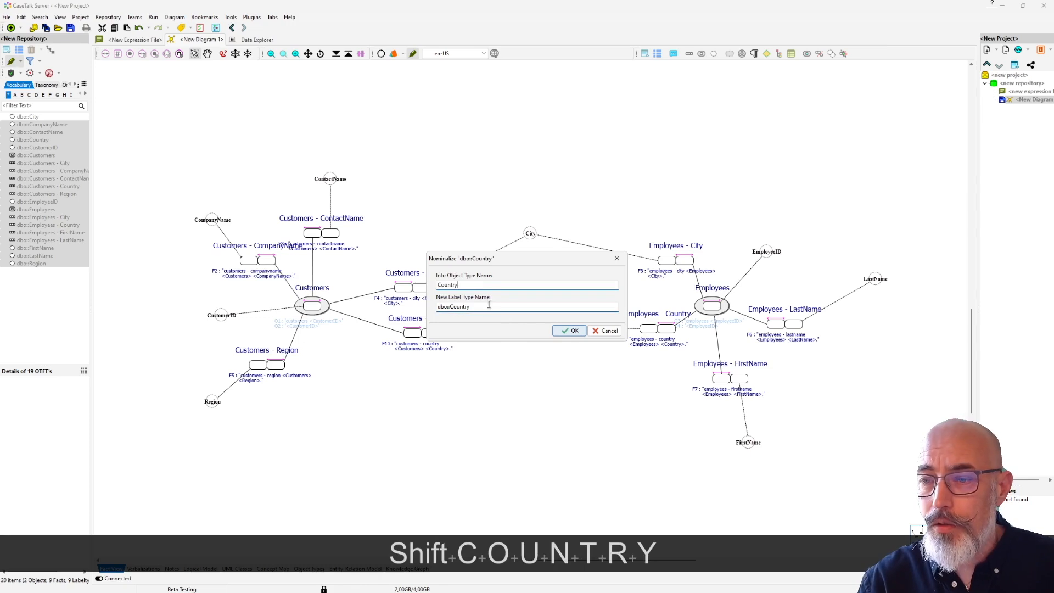
key("Tab")
type("Coun")
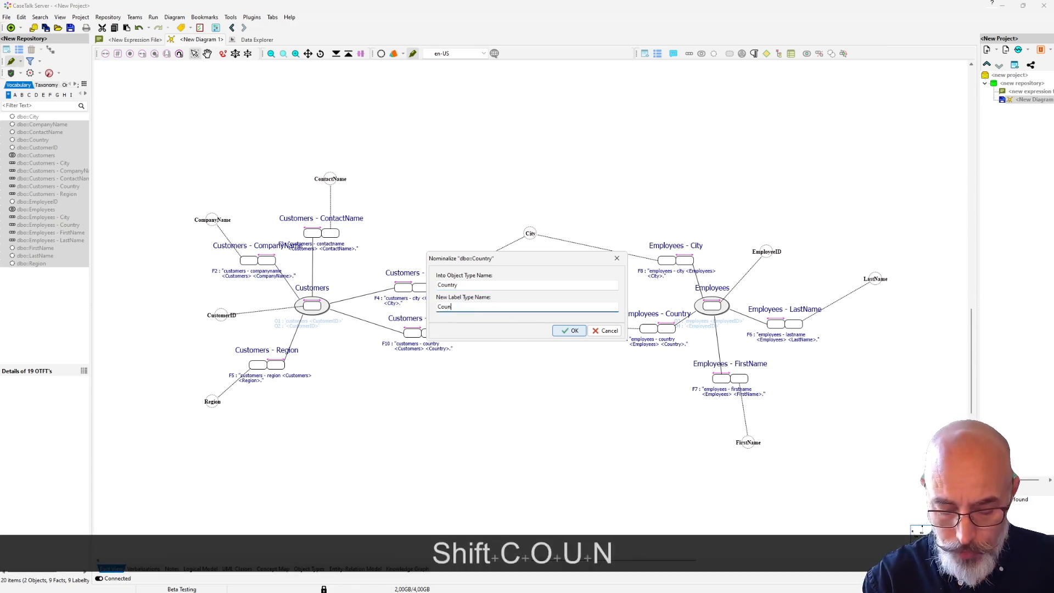
type("try Name")
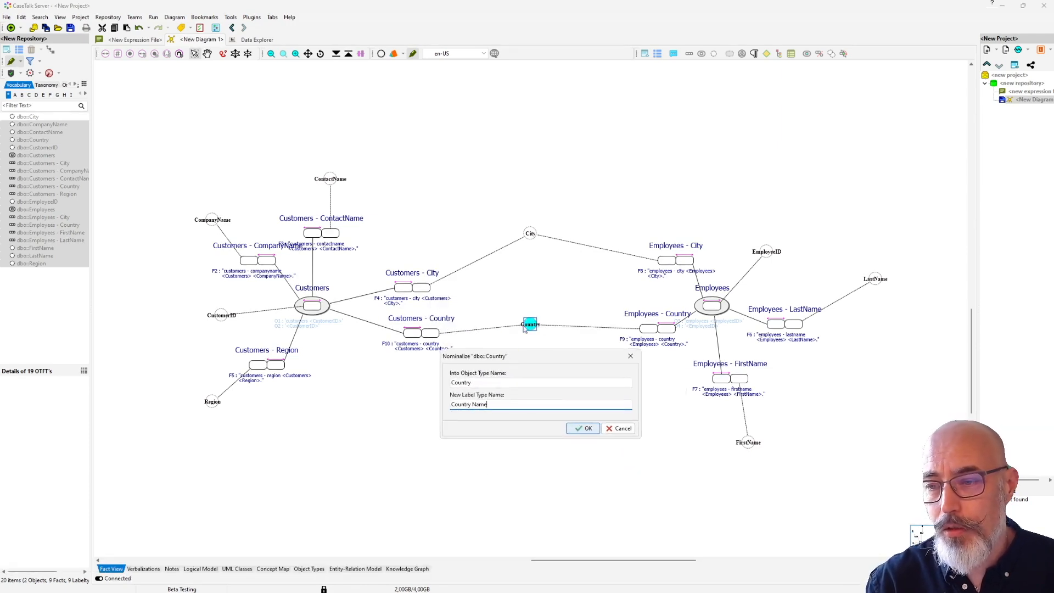
left_click(581, 429)
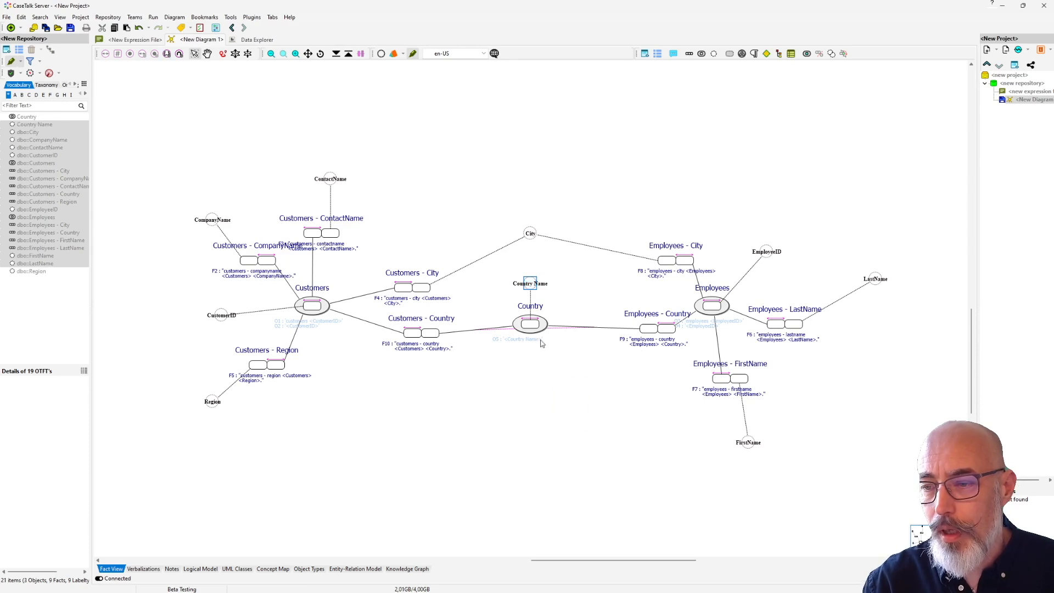
Step: Move the constraint symbol well below Country, and shift Country and Employees - Country slightly down onto one line
left_click_drag(539, 328, 529, 410)
left_click_drag(536, 325, 532, 352)
left_click_drag(649, 318, 628, 325)
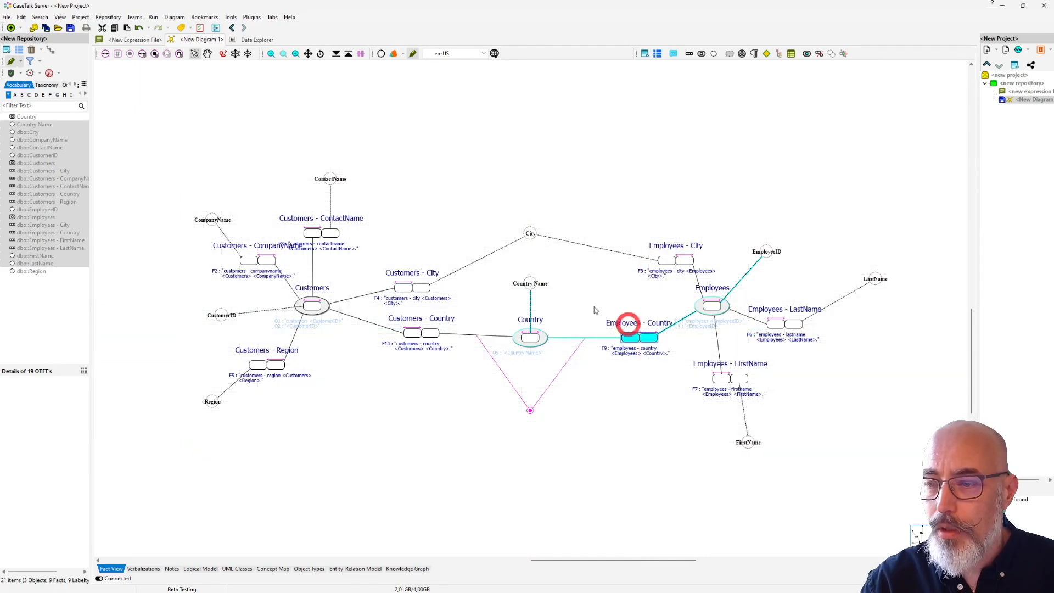
Step: Move Country Name down close above Country, and shift City and Customers - City higher to leave room between City and Country
left_click_drag(530, 285, 530, 302)
left_click(565, 299)
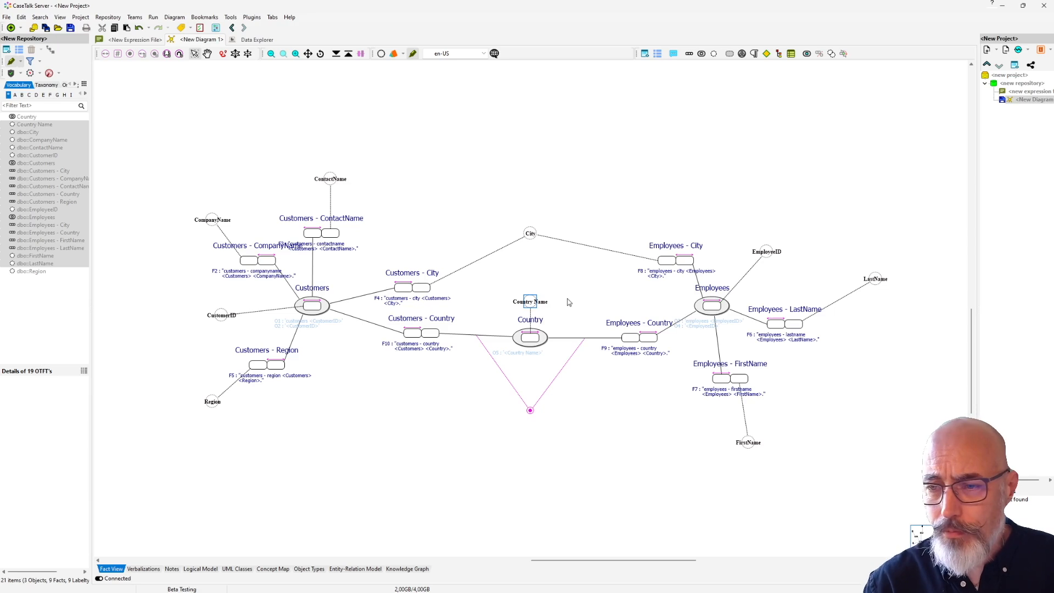
left_click(407, 284)
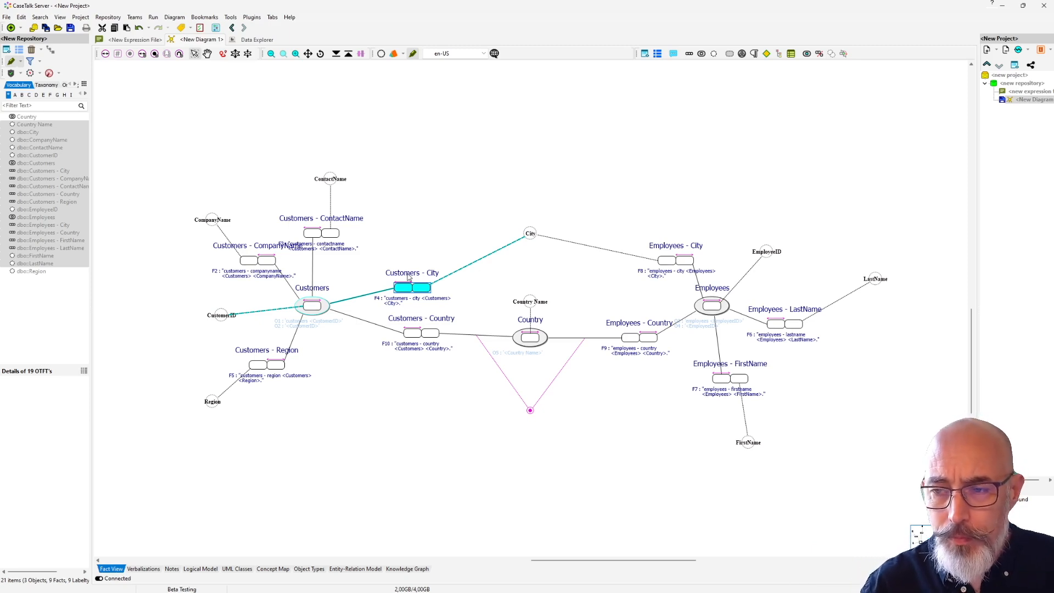
left_click_drag(529, 232, 520, 201)
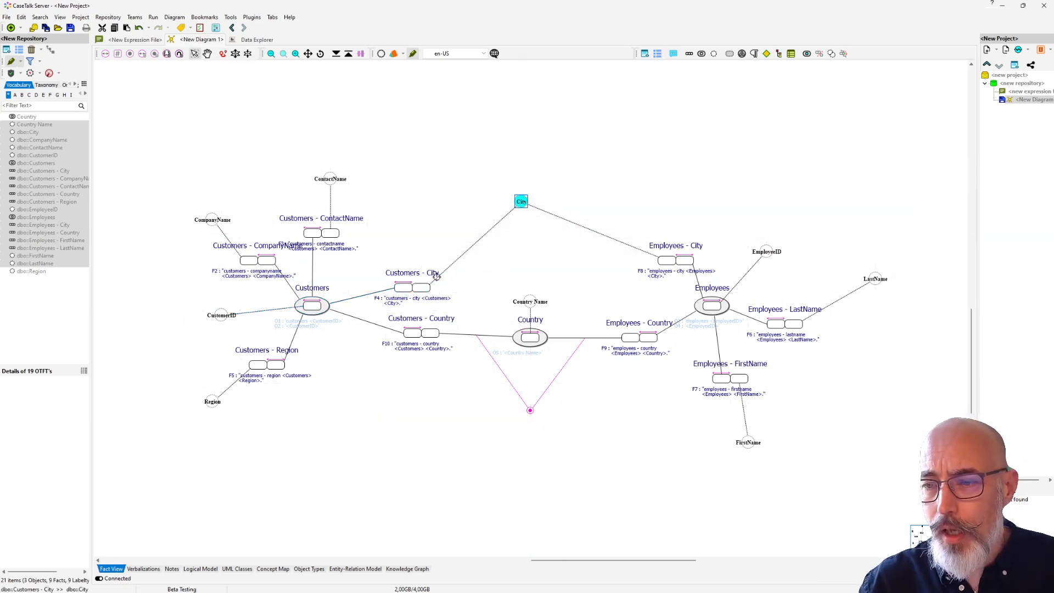
left_click_drag(419, 269, 428, 241)
left_click(532, 254)
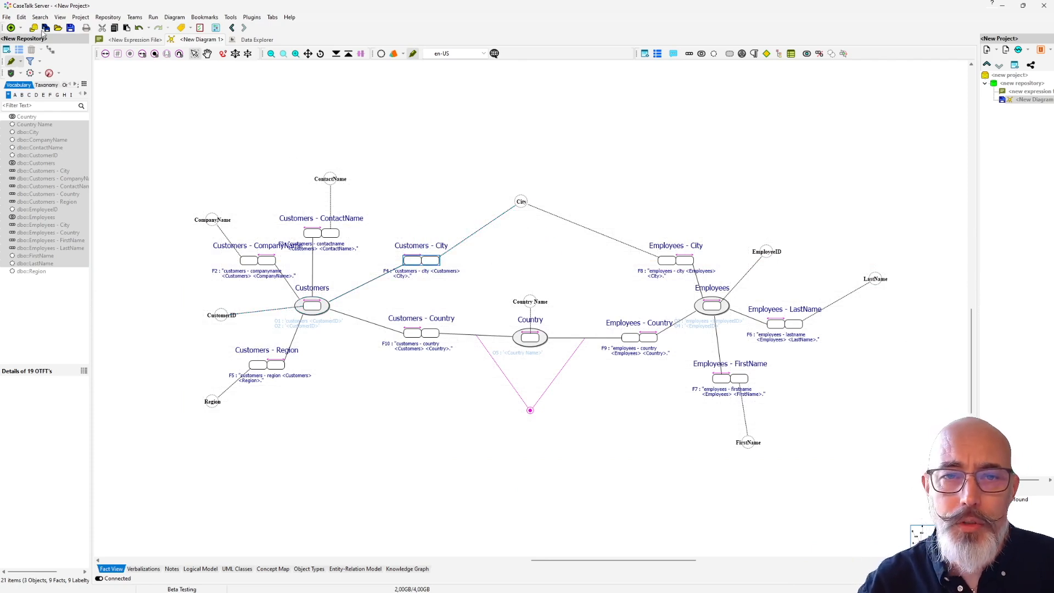
Step: Create a new expression in the repository with the text "city Londen, UK"
left_click(21, 28)
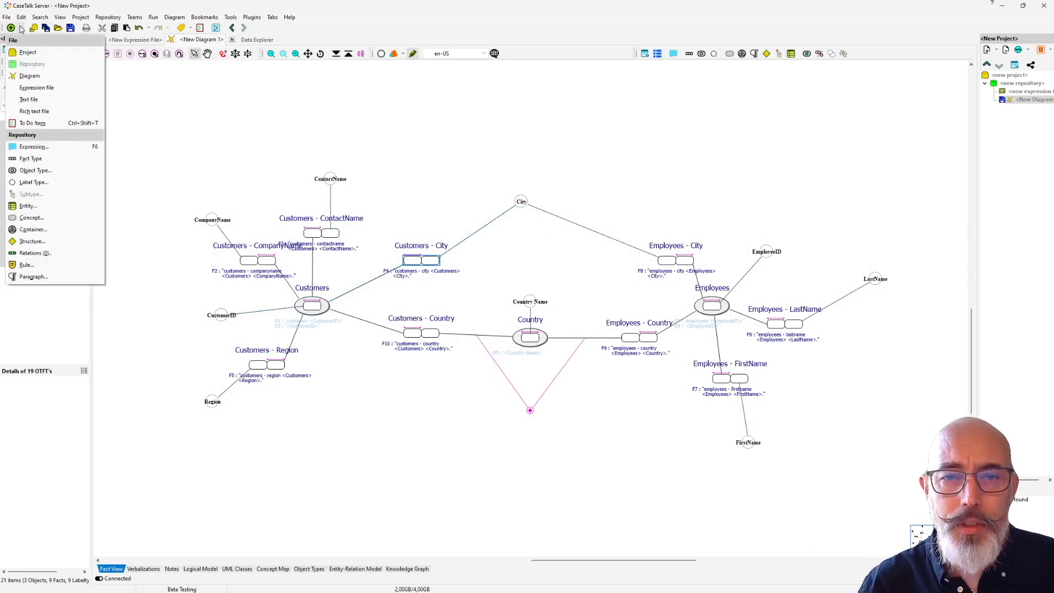
left_click(47, 148)
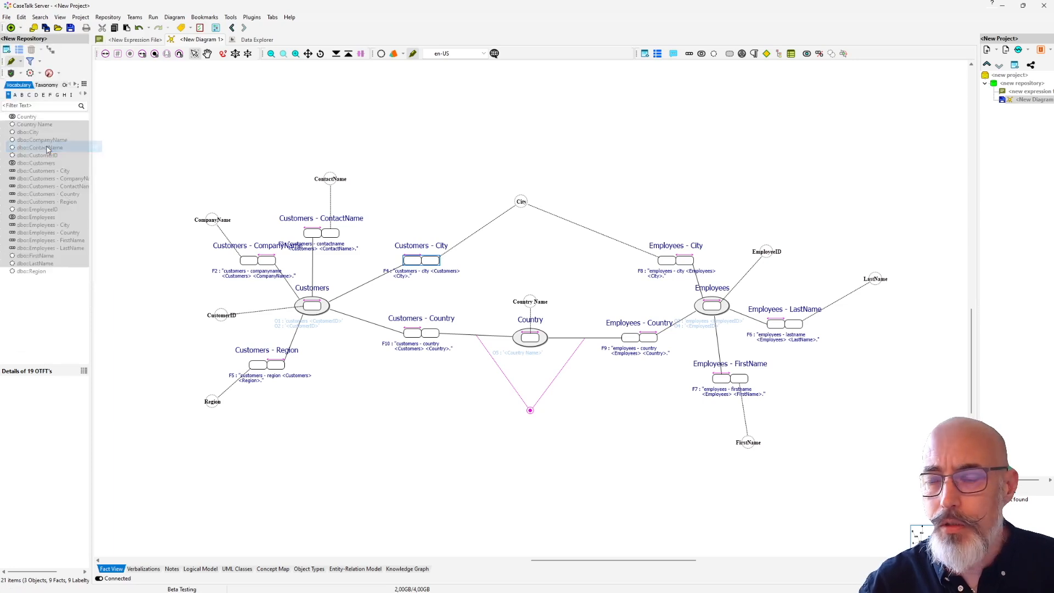
left_click_drag(169, 44, 209, 242)
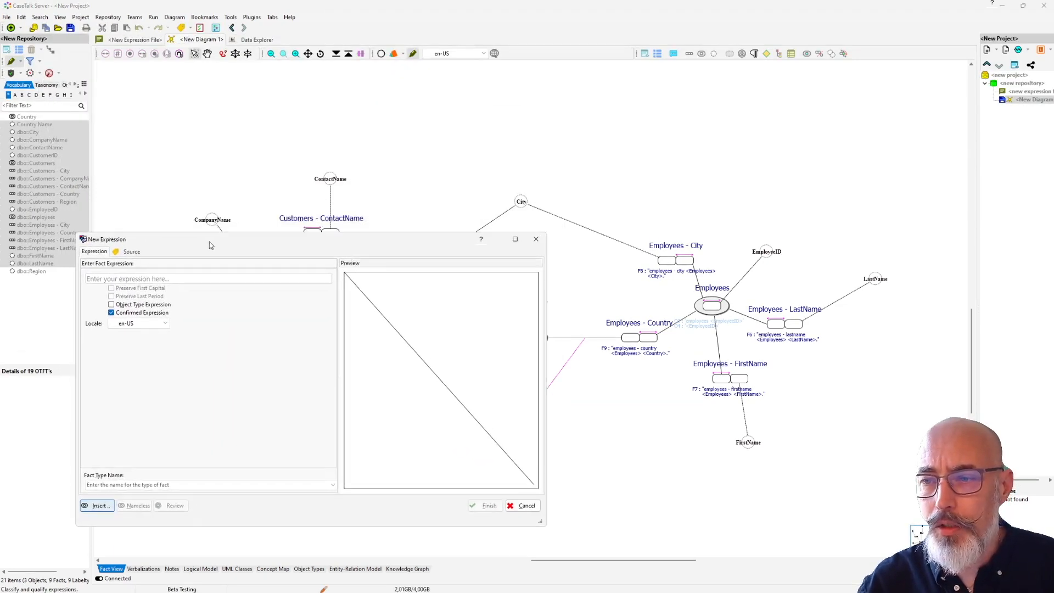
left_click(143, 278)
type("Lo")
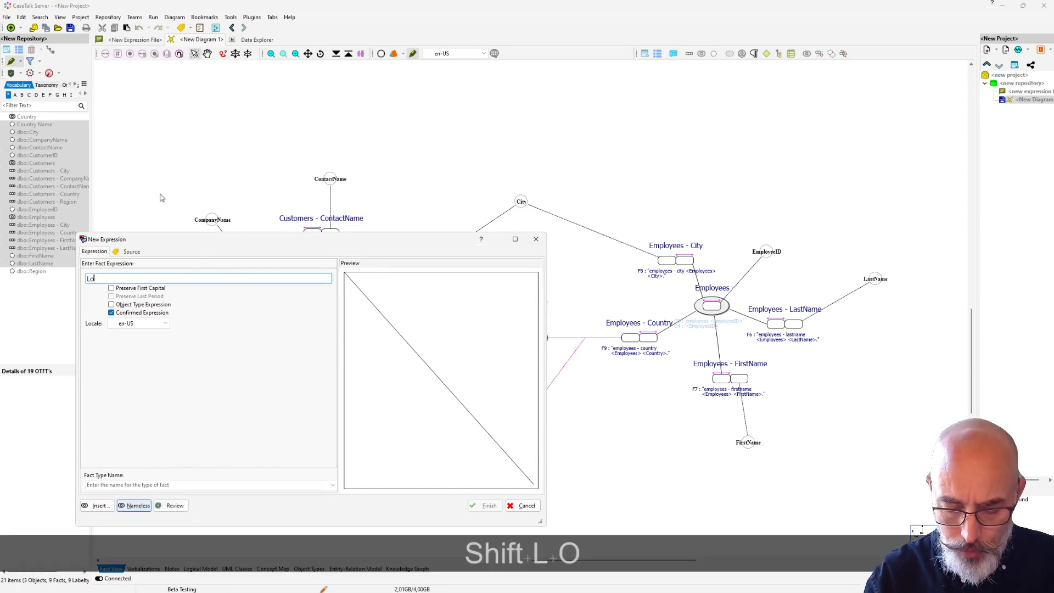
key("BackSpace")
key("BackSpace")
type("City Londen")
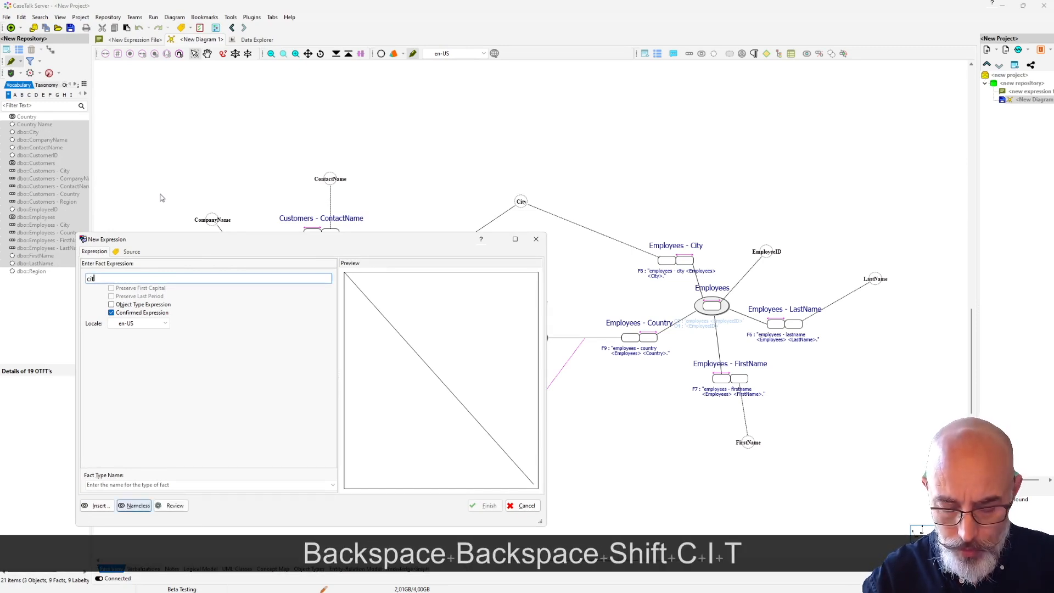
type(", UK")
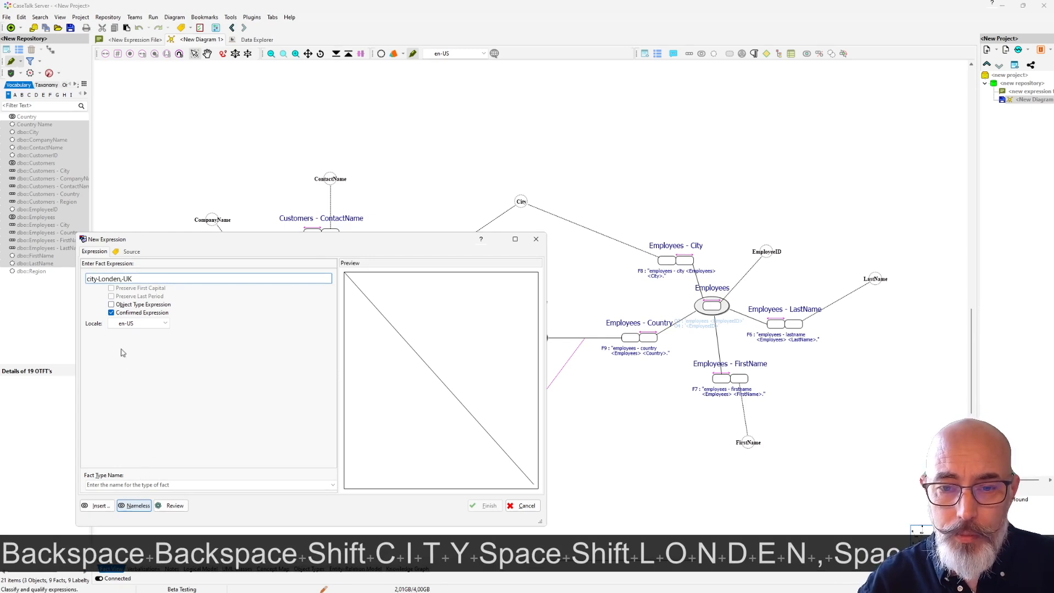
Step: Mark the expression as an object type expression and name its object type City-new
left_click(112, 305)
left_click(92, 486)
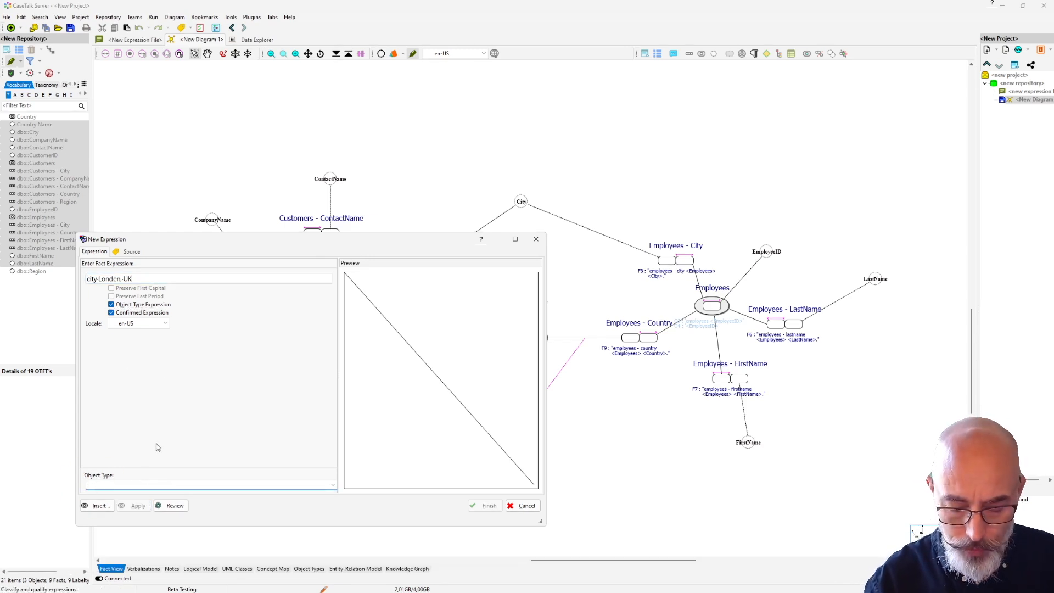
type("City")
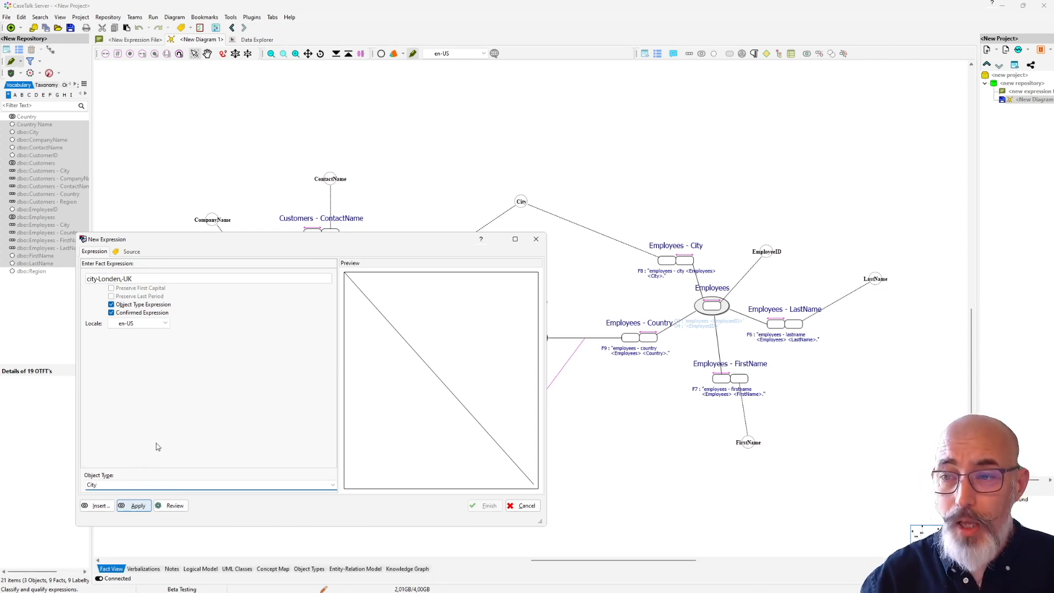
type("-new")
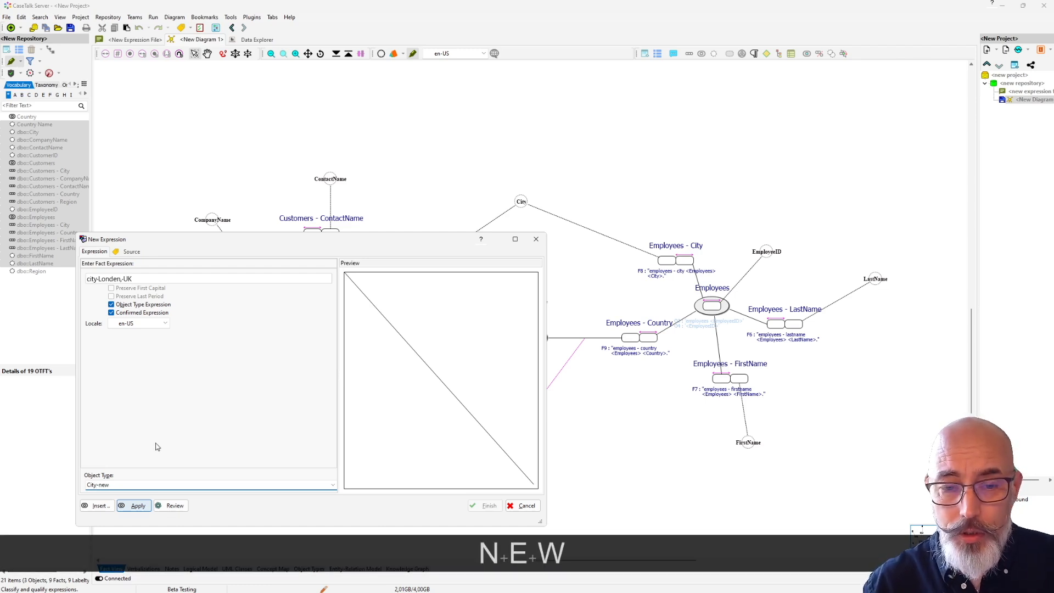
left_click(140, 506)
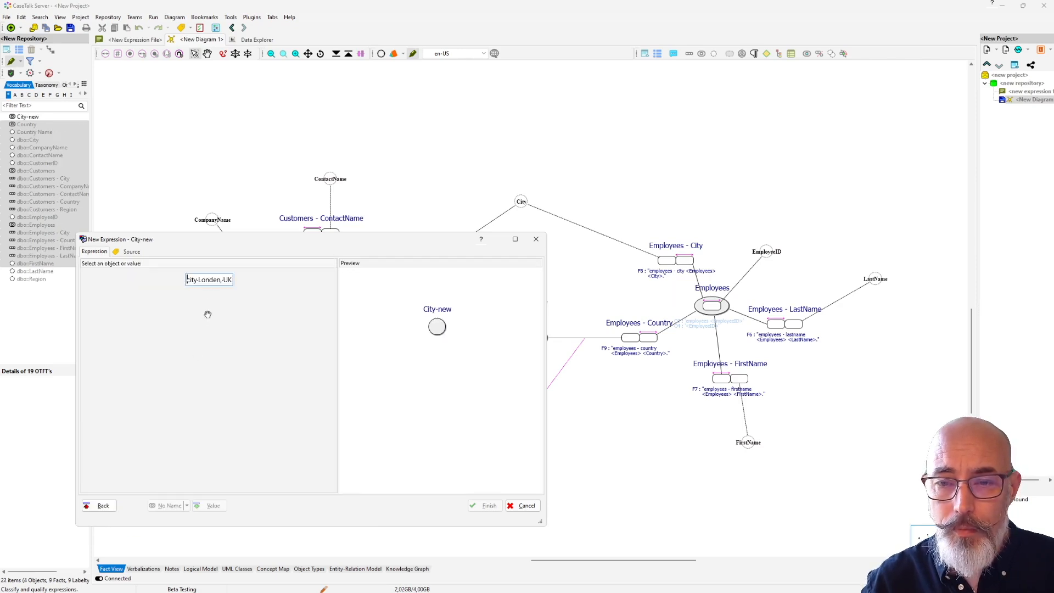
Step: Qualify the "Londen," part of the expression with the type name City Name
double_click(214, 281)
type("City")
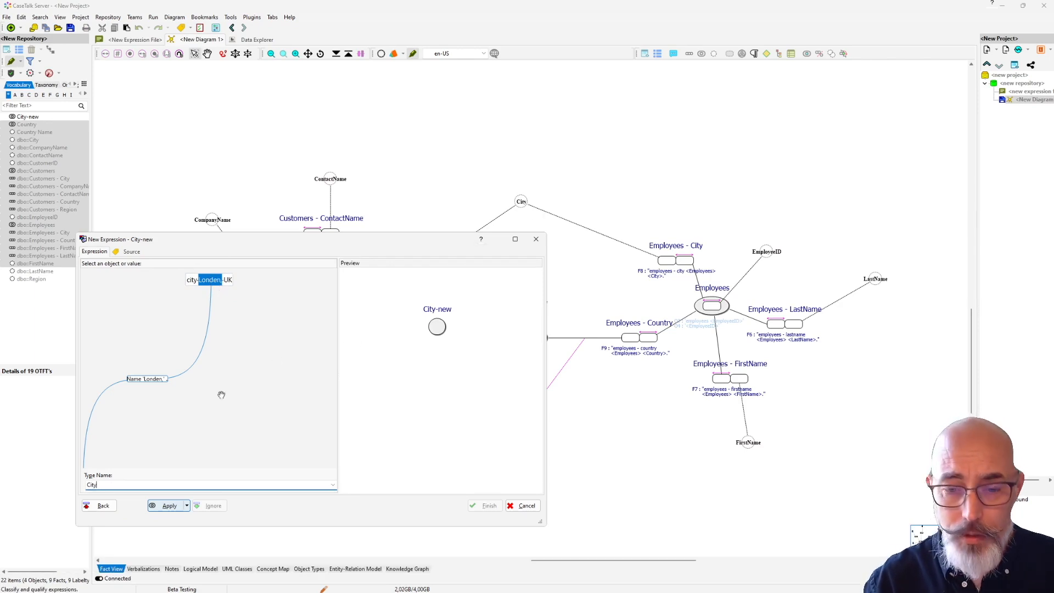
type(" Name")
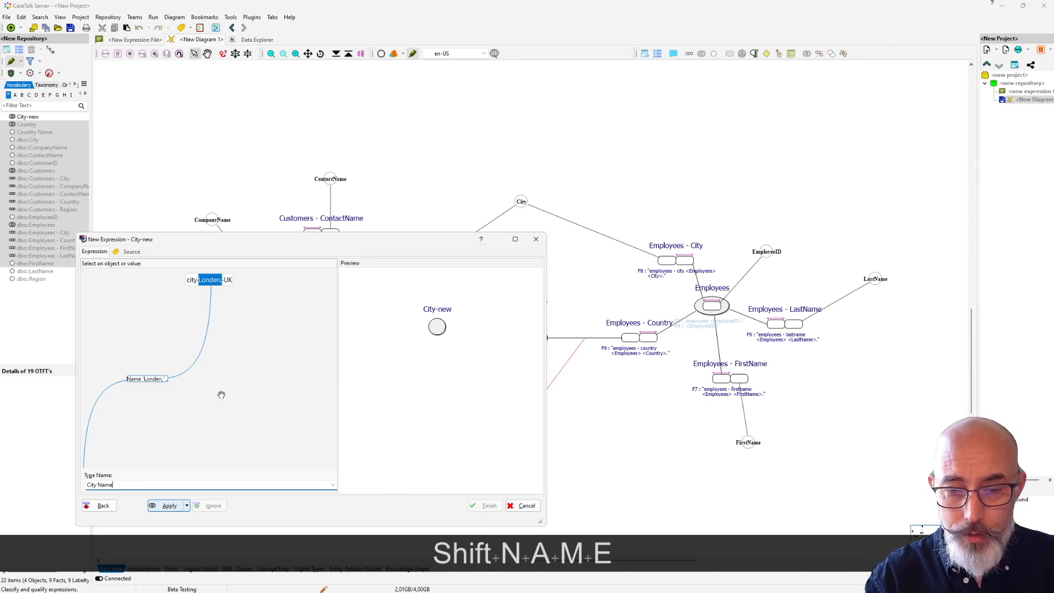
left_click(170, 506)
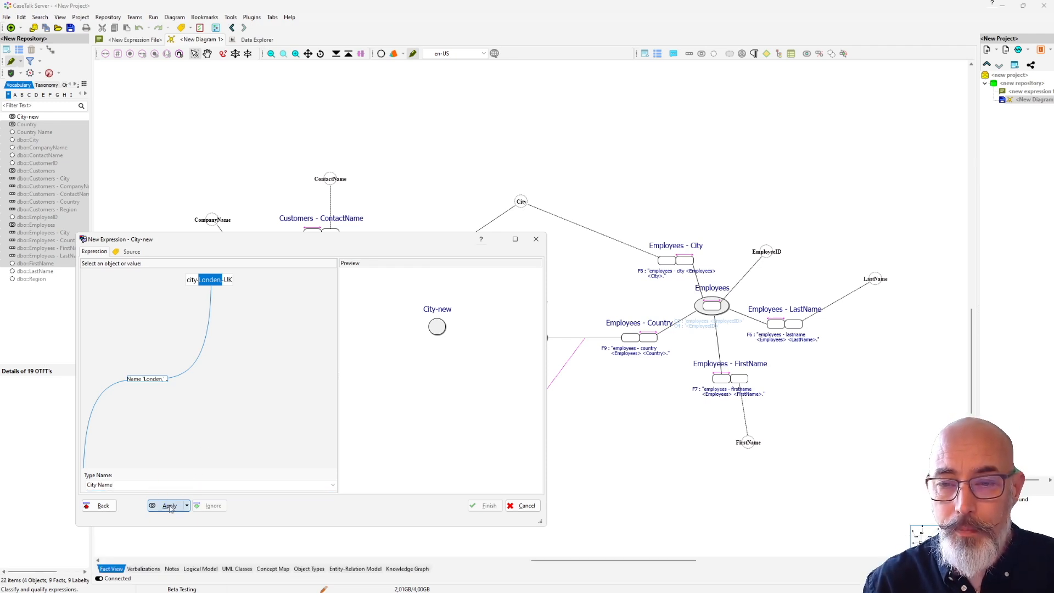
Step: Qualify the "UK" part of the expression with the existing object type Country
double_click(230, 280)
type("Coun")
key("Down")
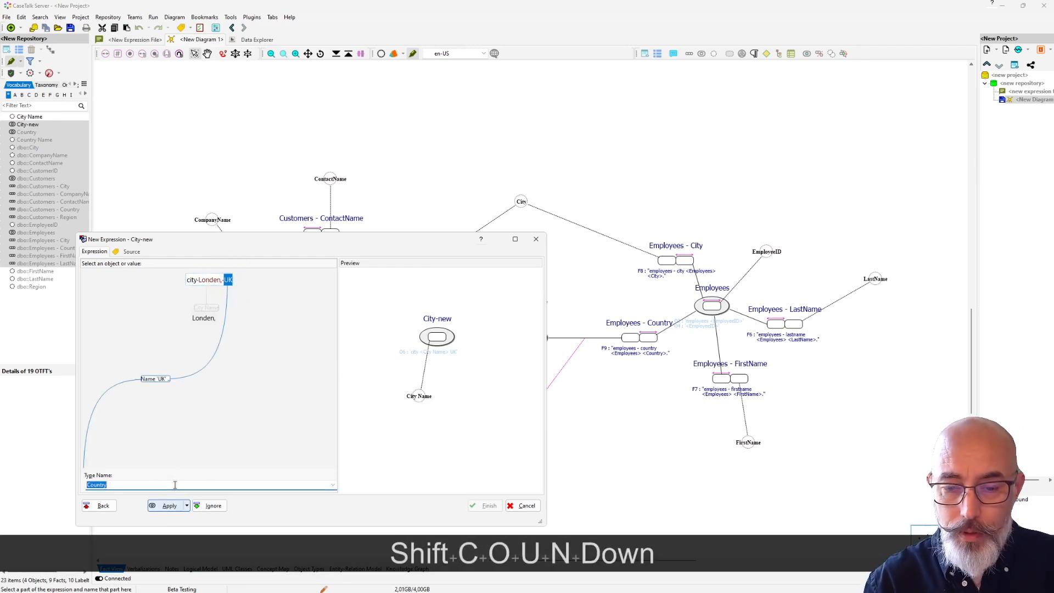
left_click_drag(290, 242, 245, 153)
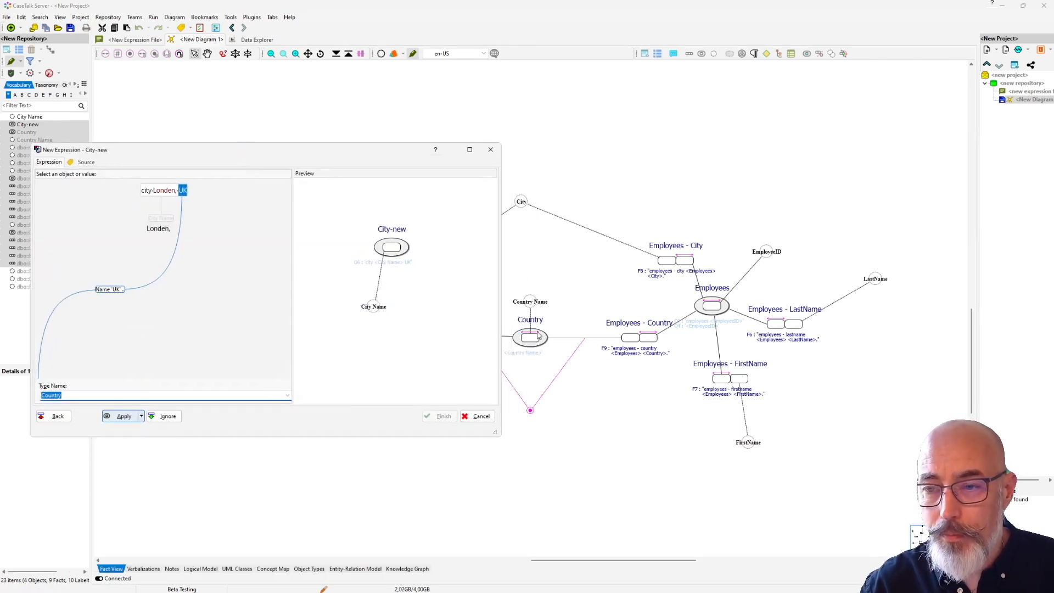
left_click(124, 416)
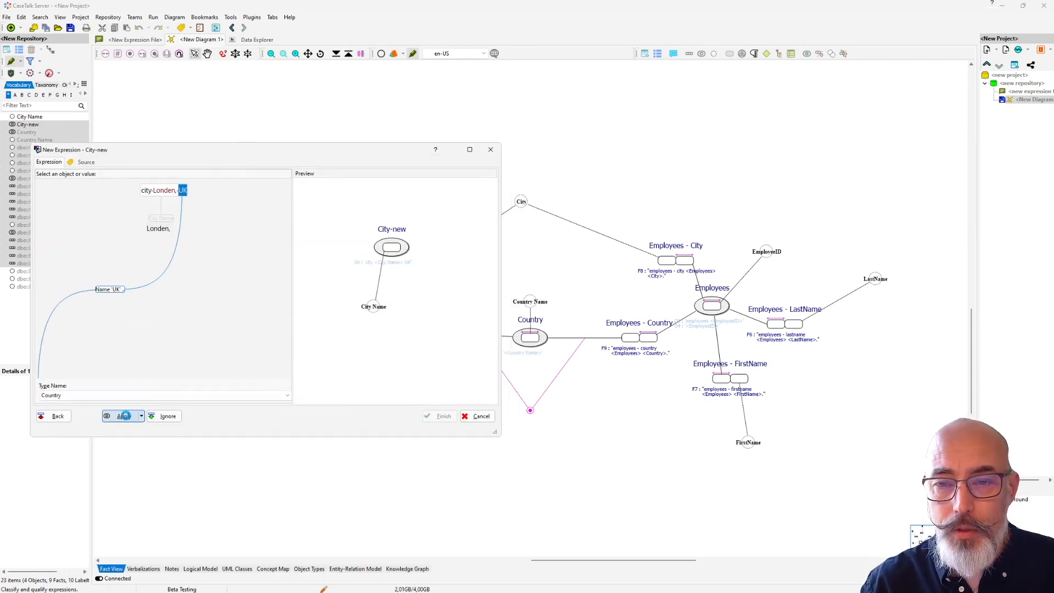
left_click(125, 416)
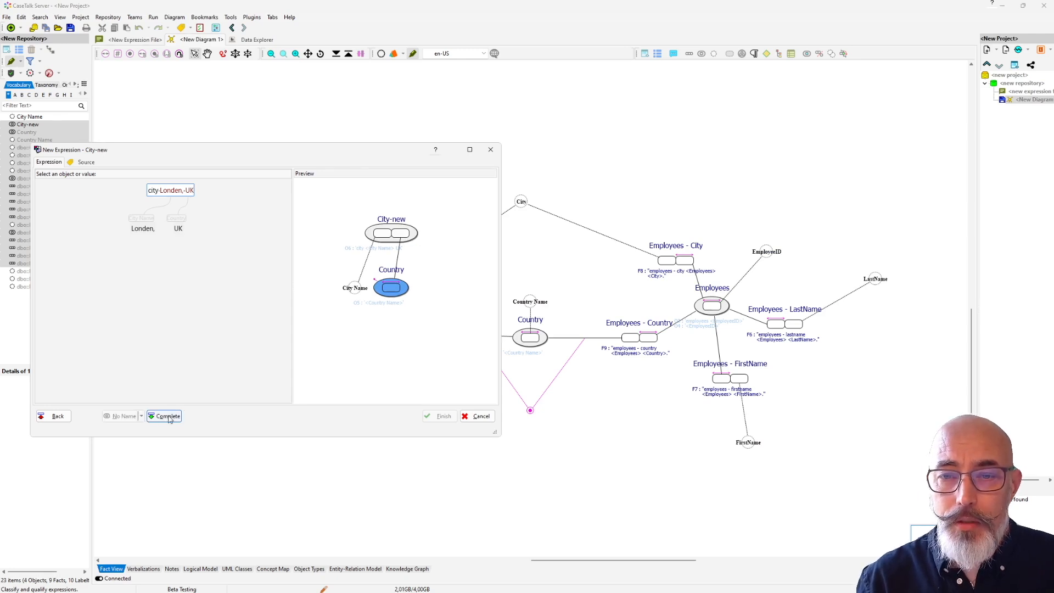
Step: Complete the expression with "Londen," as a value and UK matched to <Country Name>, and accept the City-new population
left_click(167, 417)
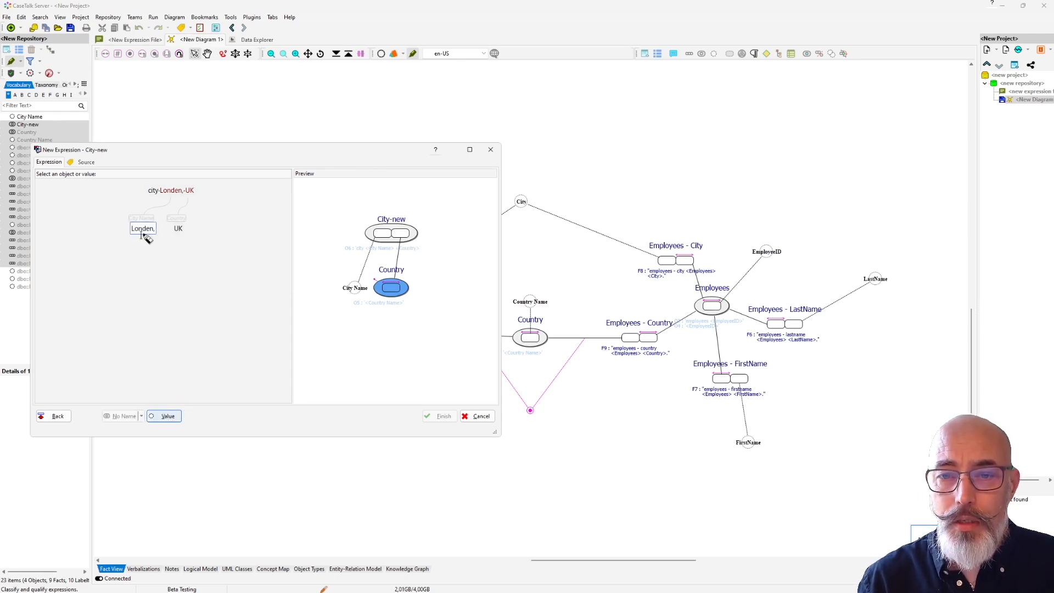
left_click(167, 417)
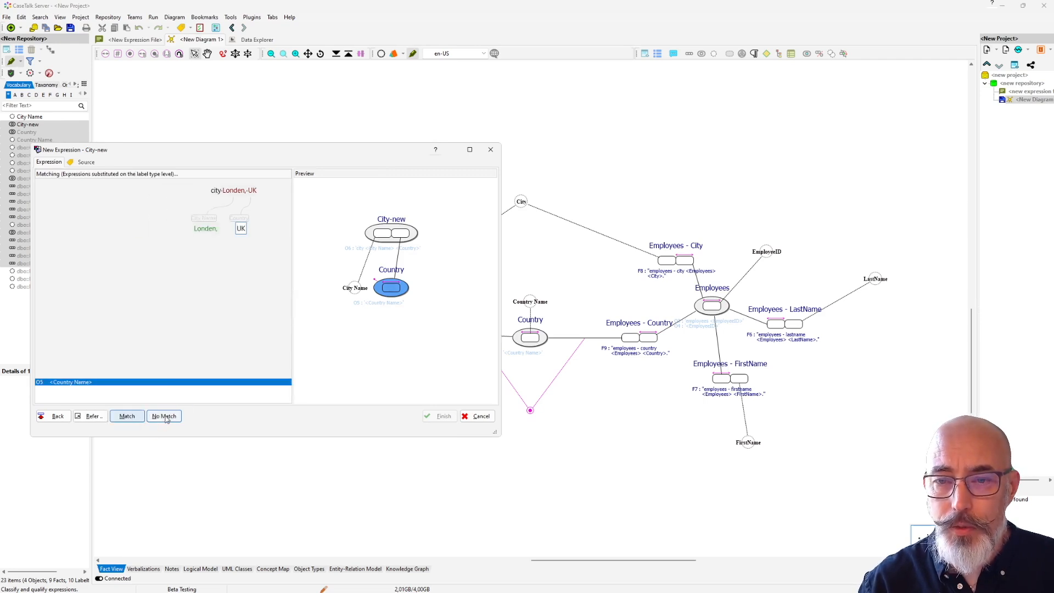
left_click(127, 417)
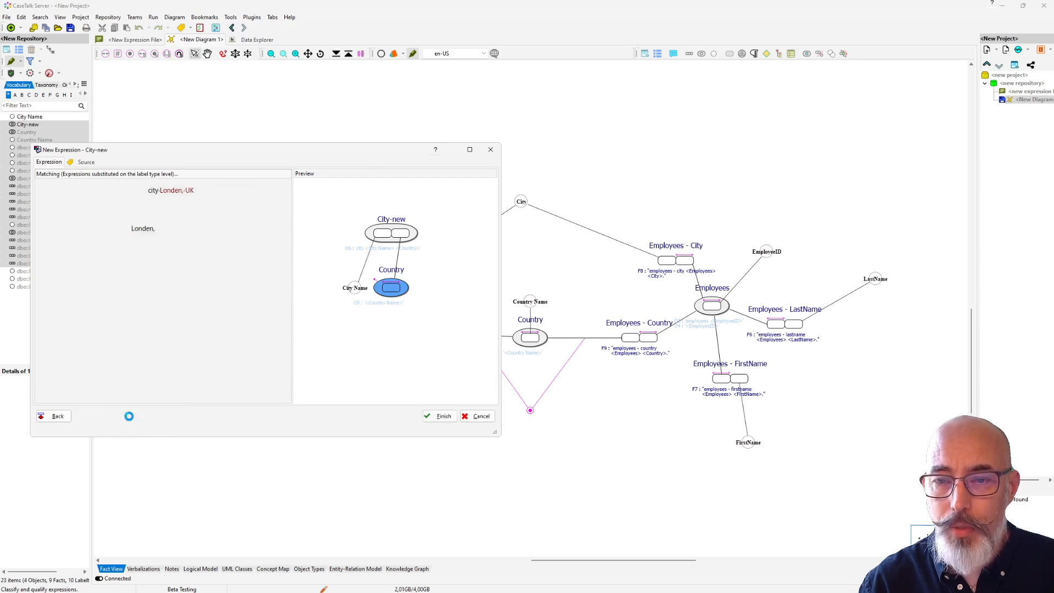
left_click(444, 417)
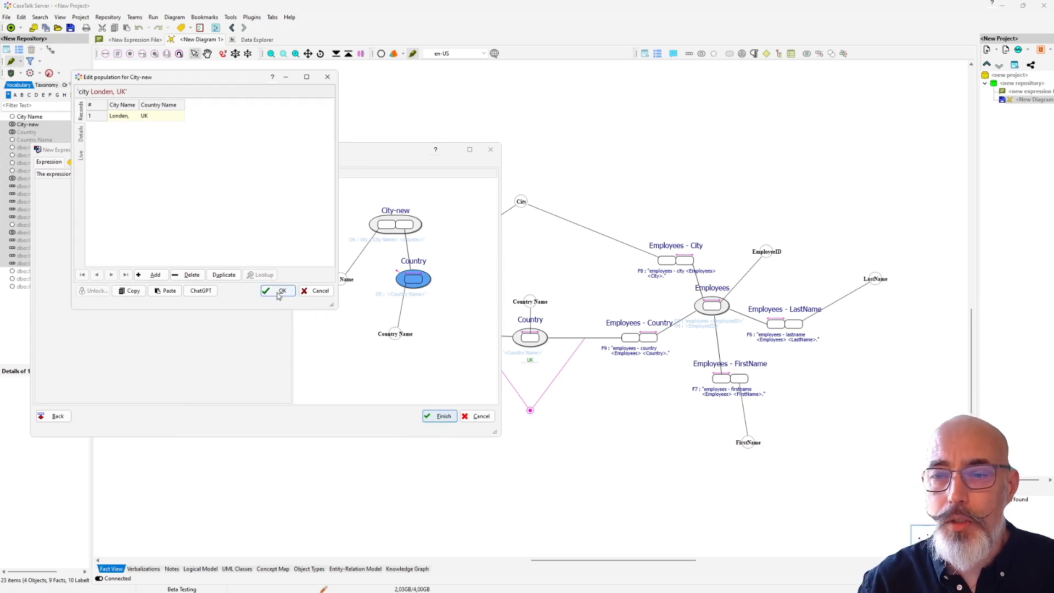
left_click(278, 290)
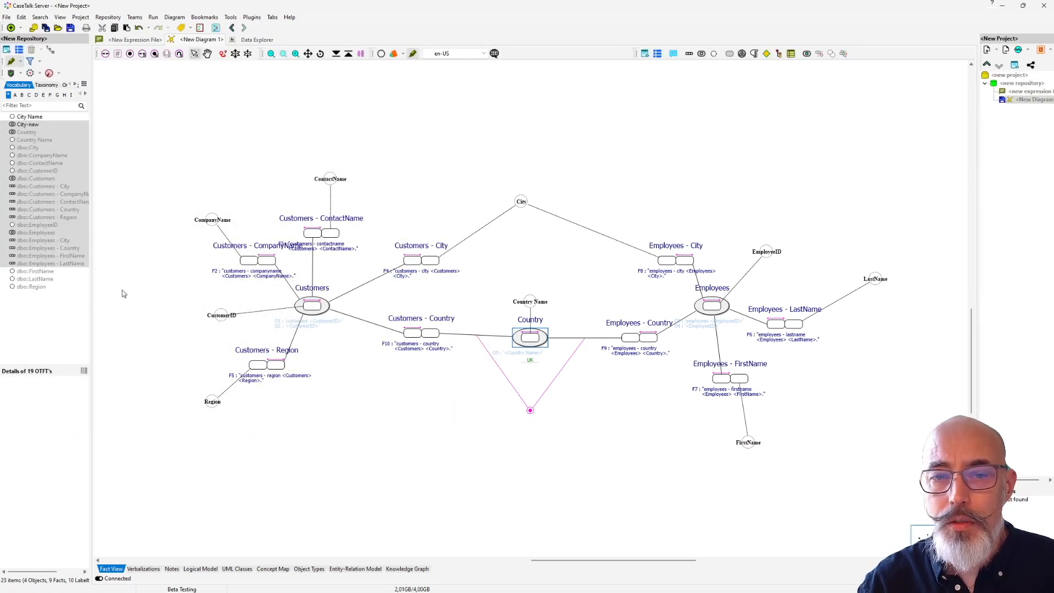
Step: Add City-new to the diagram between City and Country, and place the City Name label type above City
left_click_drag(27, 125, 524, 246)
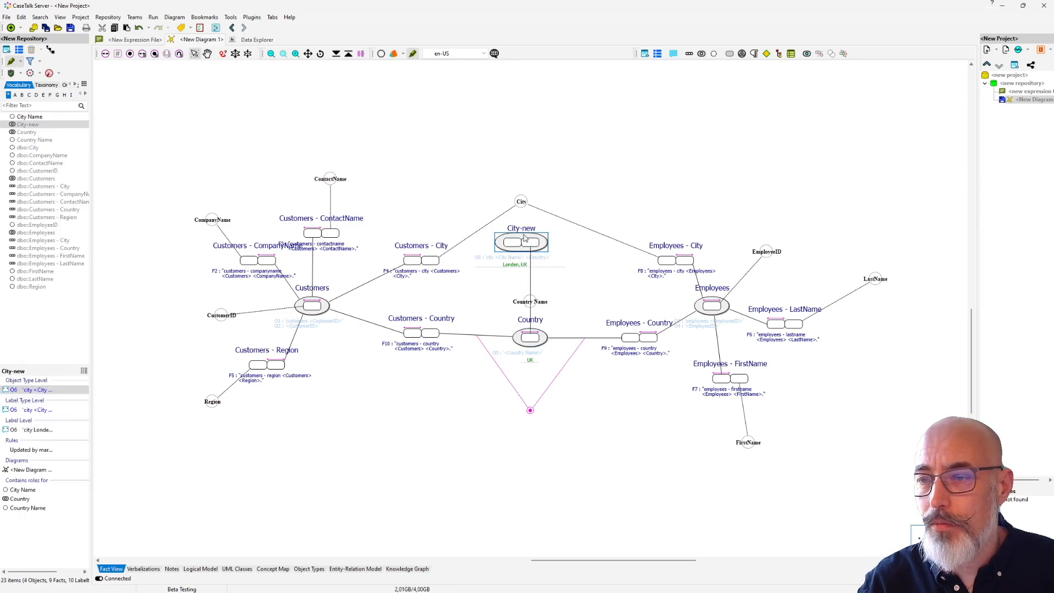
left_click(50, 116)
left_click_drag(50, 116, 512, 155)
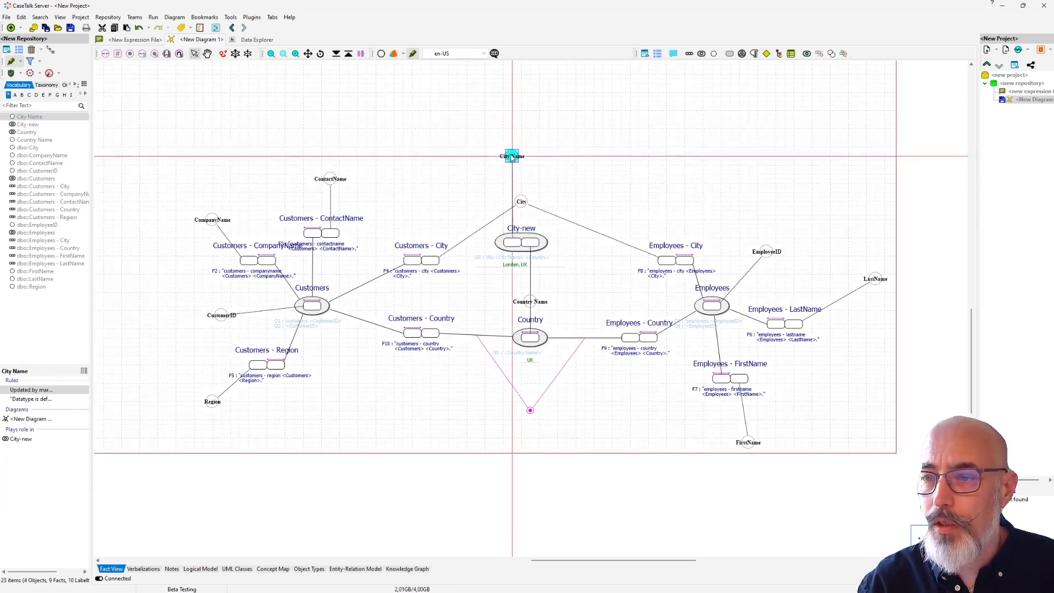
Step: Route the City Name connector around the left of City, moving City Name left and City slightly right
left_click_drag(527, 204, 487, 200)
double_click(513, 190)
left_click_drag(510, 159, 479, 172)
left_click(528, 203)
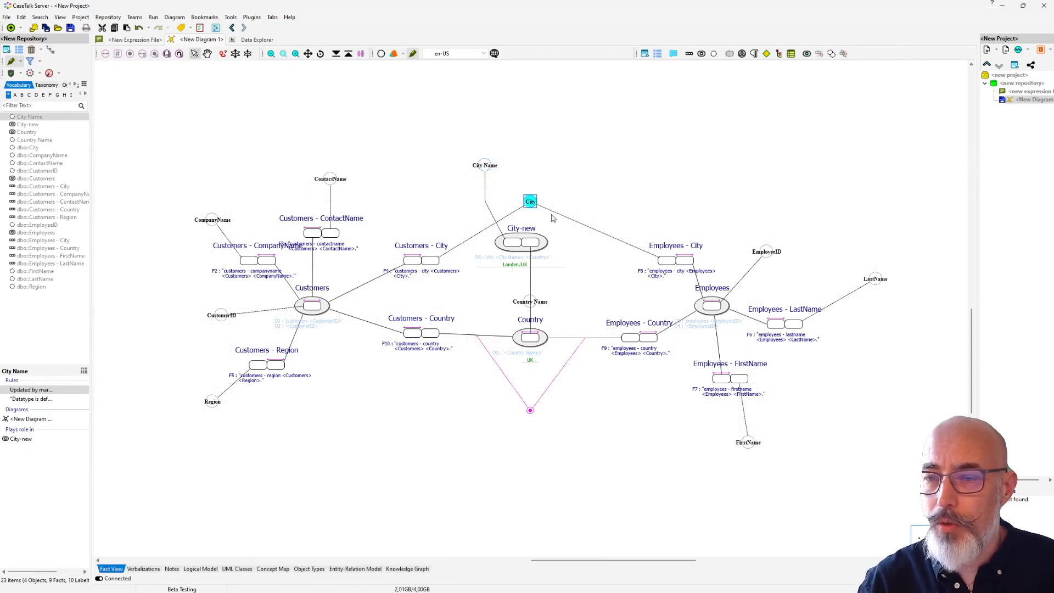
left_click(617, 292)
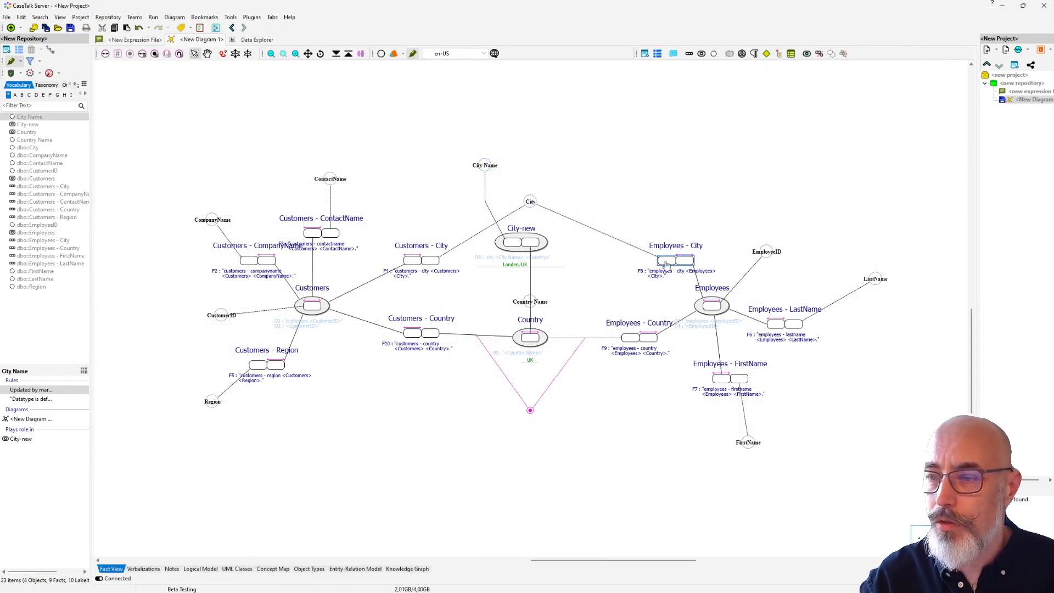
Step: Alter the City role in Employees - City so that it is played by City-new
left_click(664, 261)
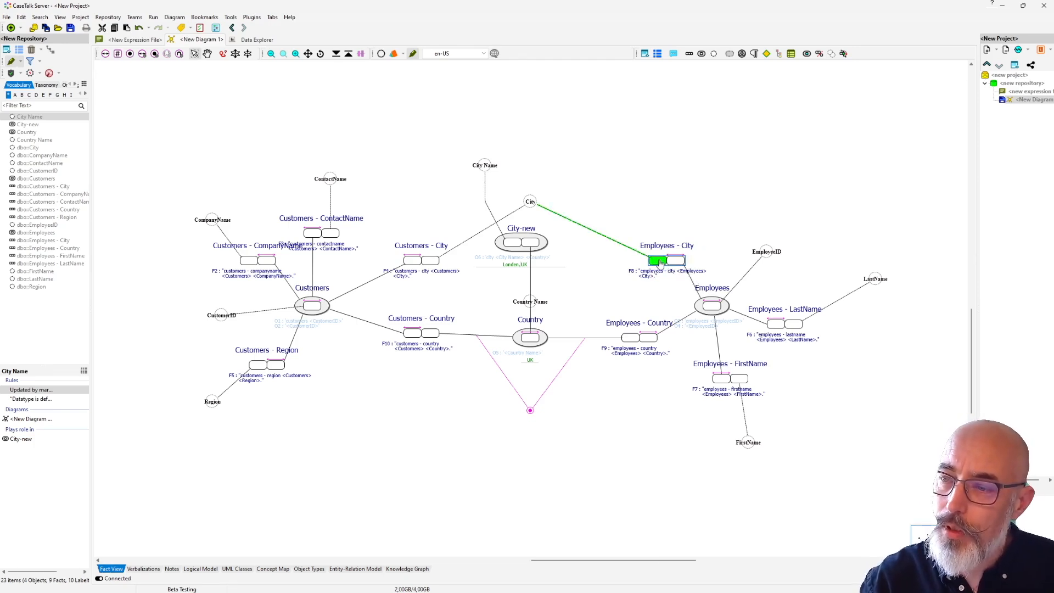
right_click(659, 263)
mouse_move(719, 279)
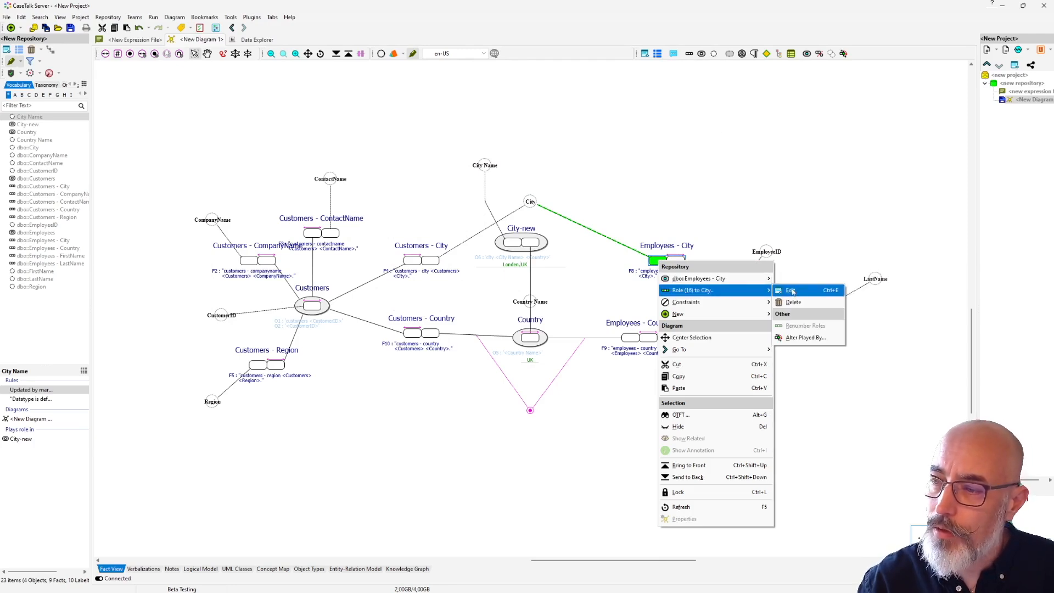
left_click(801, 338)
left_click_drag(537, 252, 534, 310)
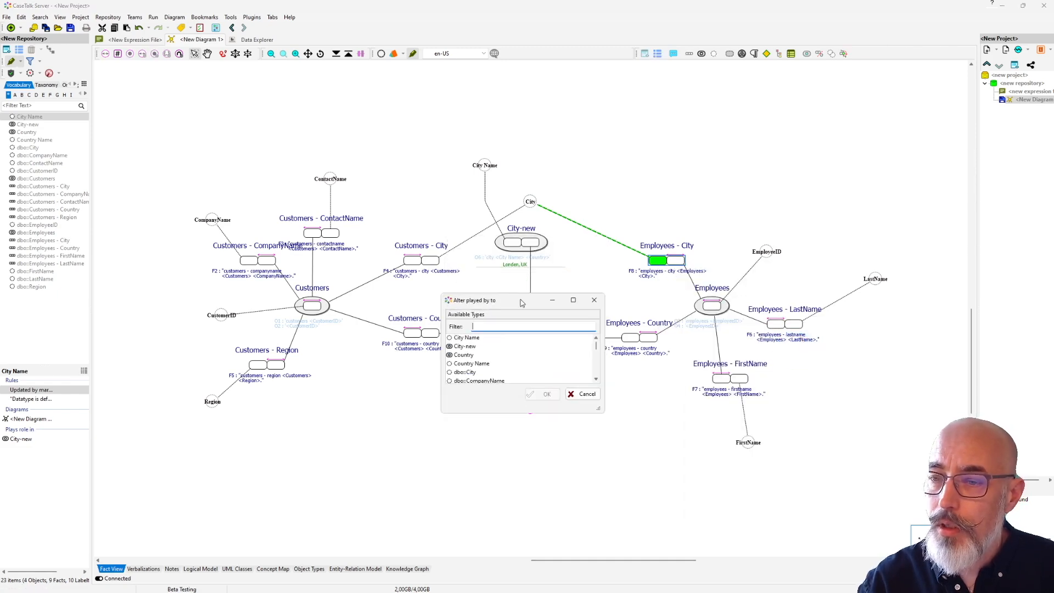
left_click(464, 345)
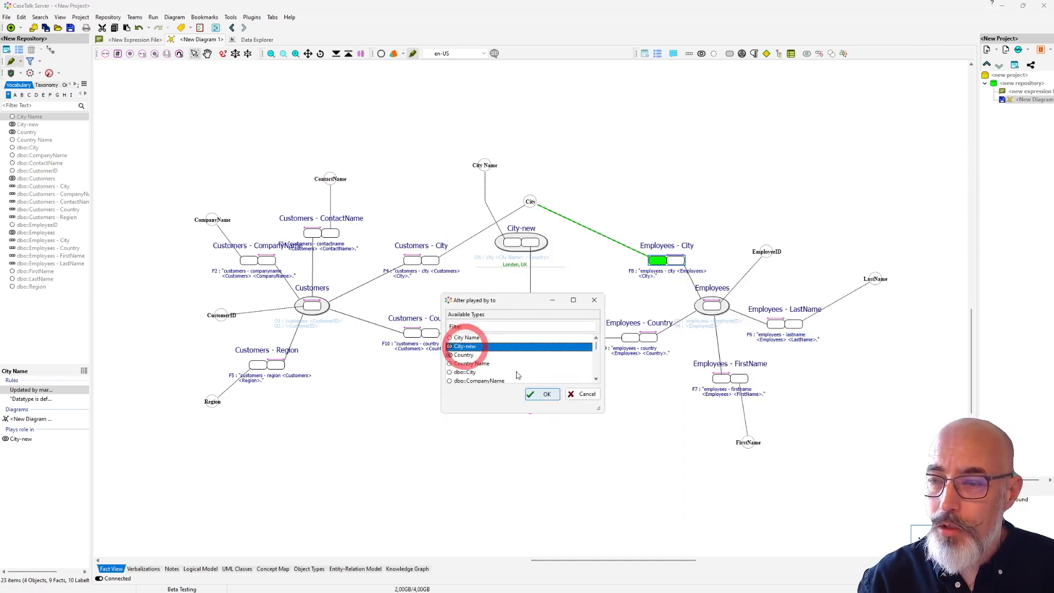
left_click(546, 395)
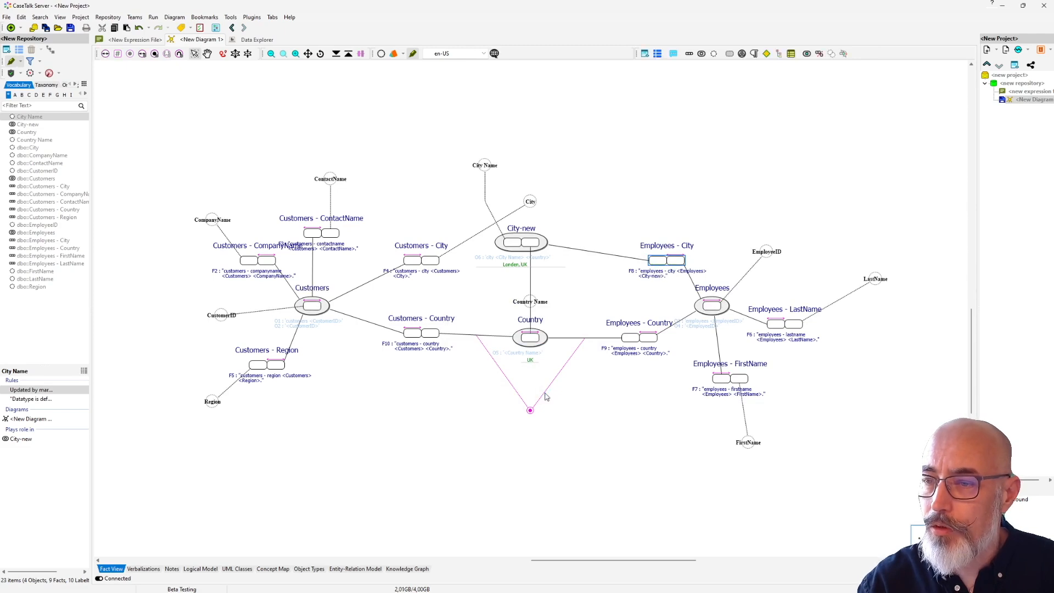
Step: Alter the City role in Customers - City so that it is played by City-new
left_click(432, 261)
right_click(432, 261)
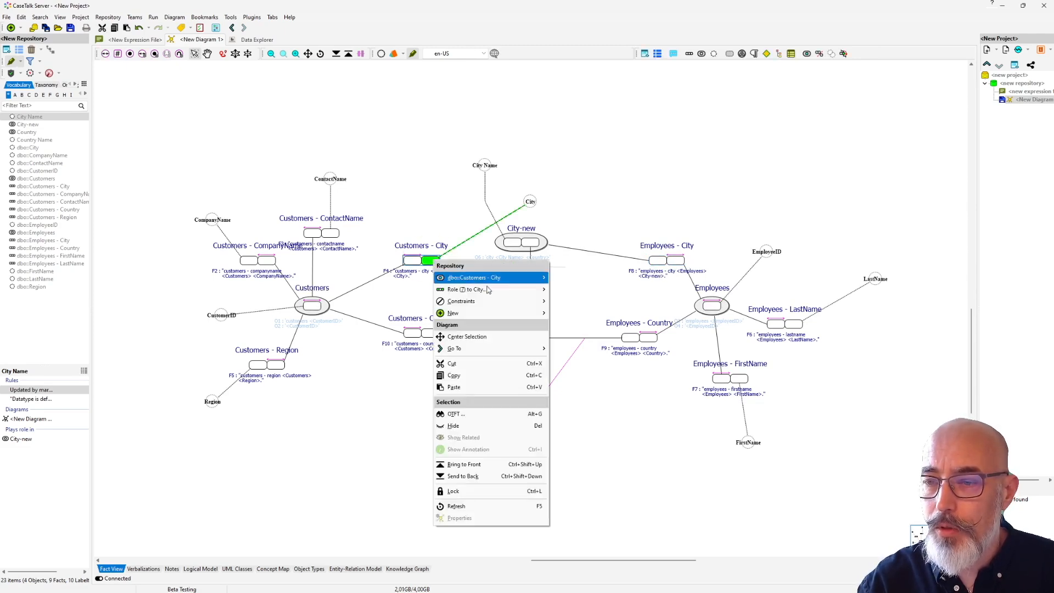
mouse_move(491, 294)
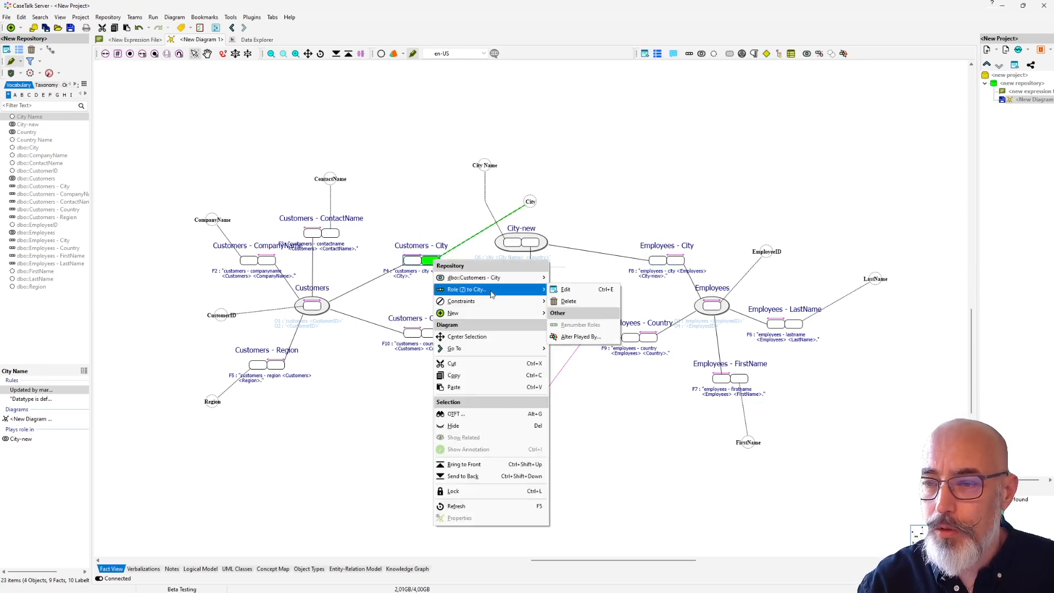
left_click(571, 338)
left_click(472, 289)
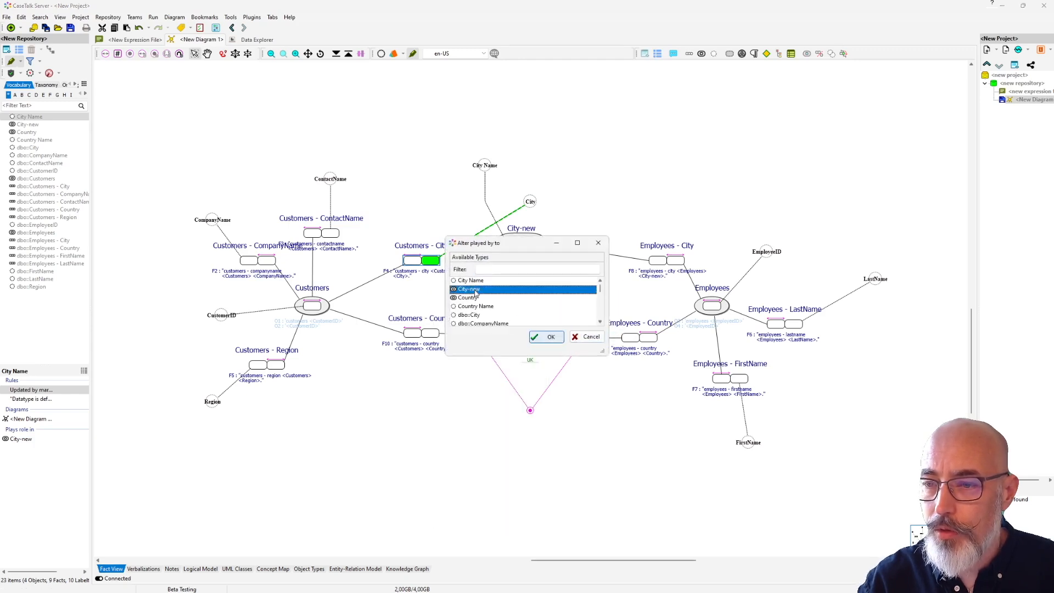
left_click(549, 339)
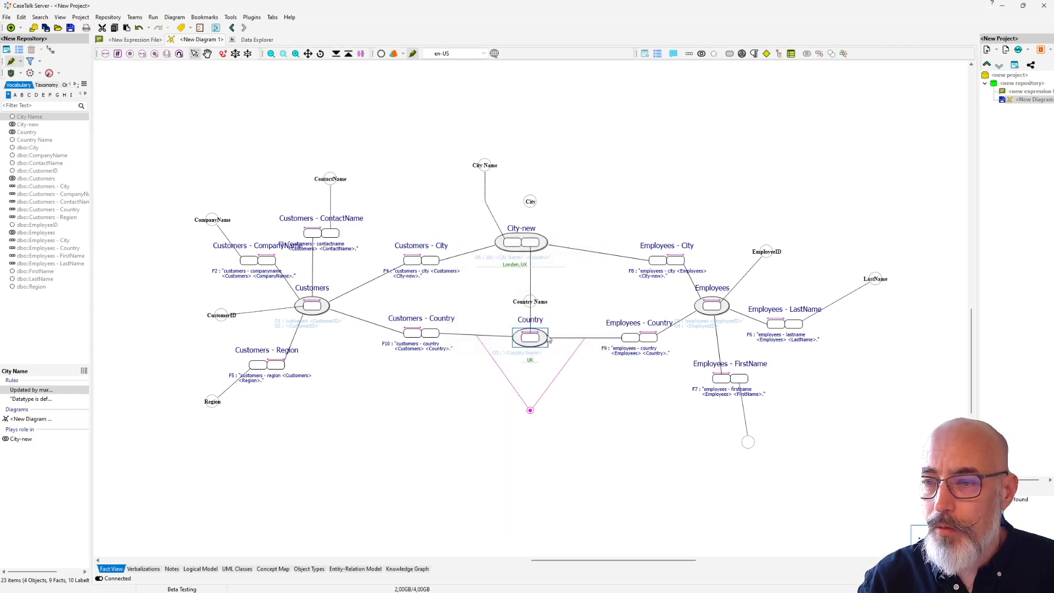
Step: Delete the disconnected dbo:City label type from the repository
left_click_drag(529, 202, 530, 192)
right_click(529, 192)
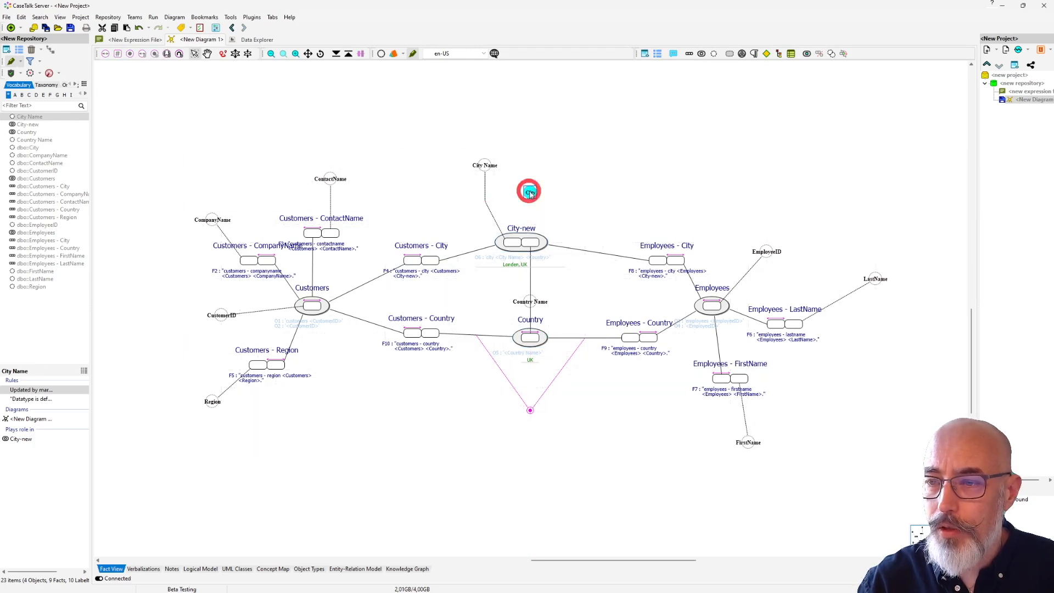
mouse_move(569, 210)
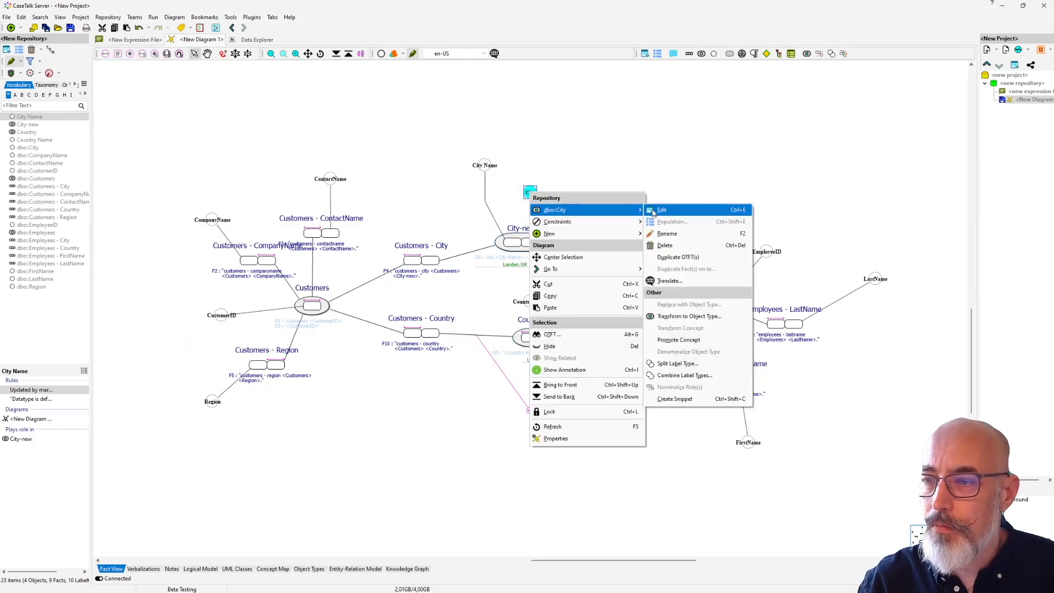
left_click(669, 246)
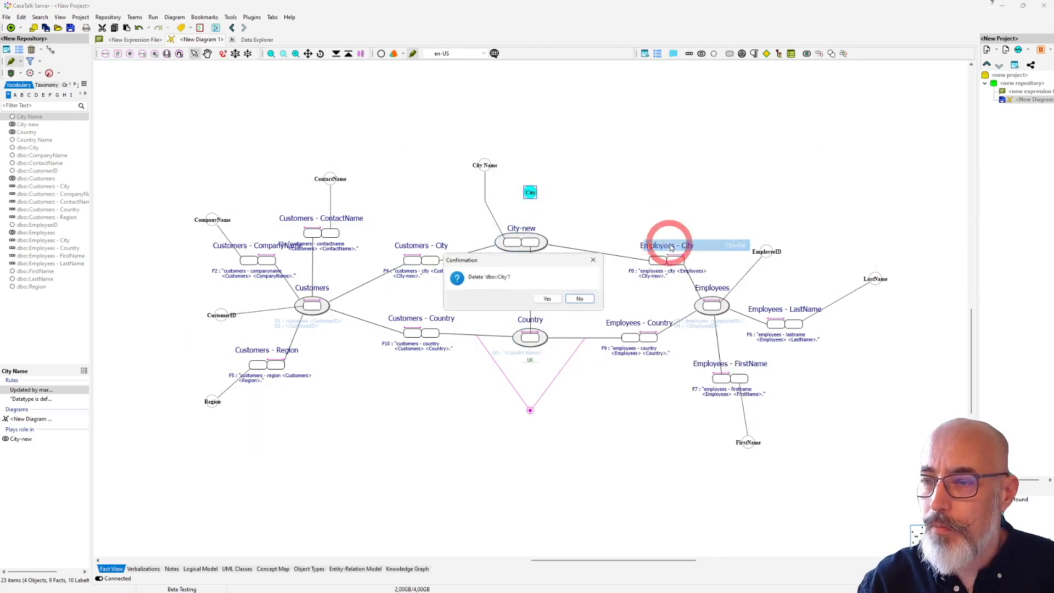
left_click(547, 299)
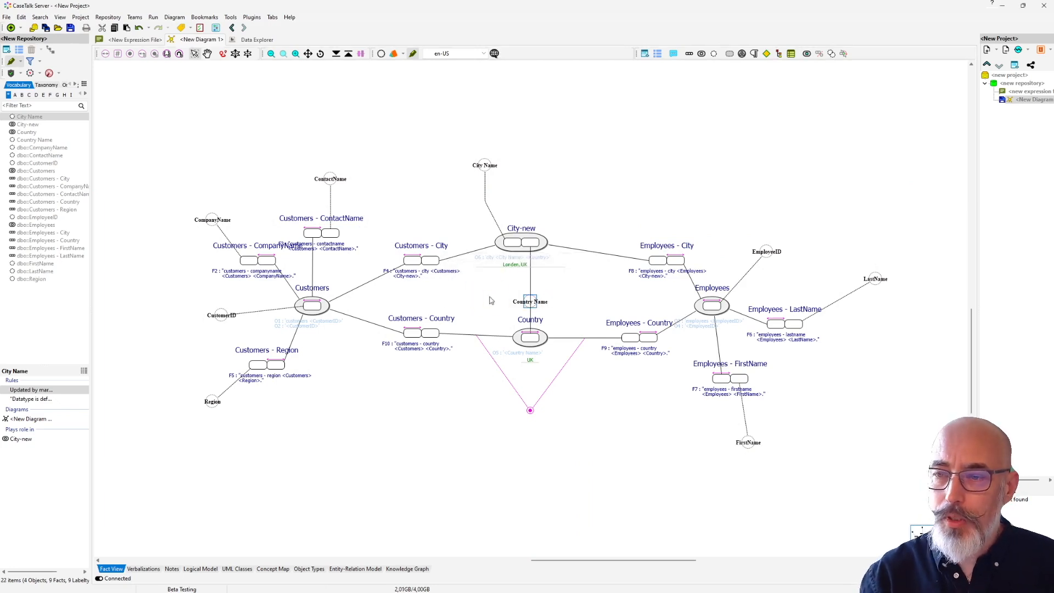
Step: Rename the City-new nominalized fact type as City
left_click(524, 232)
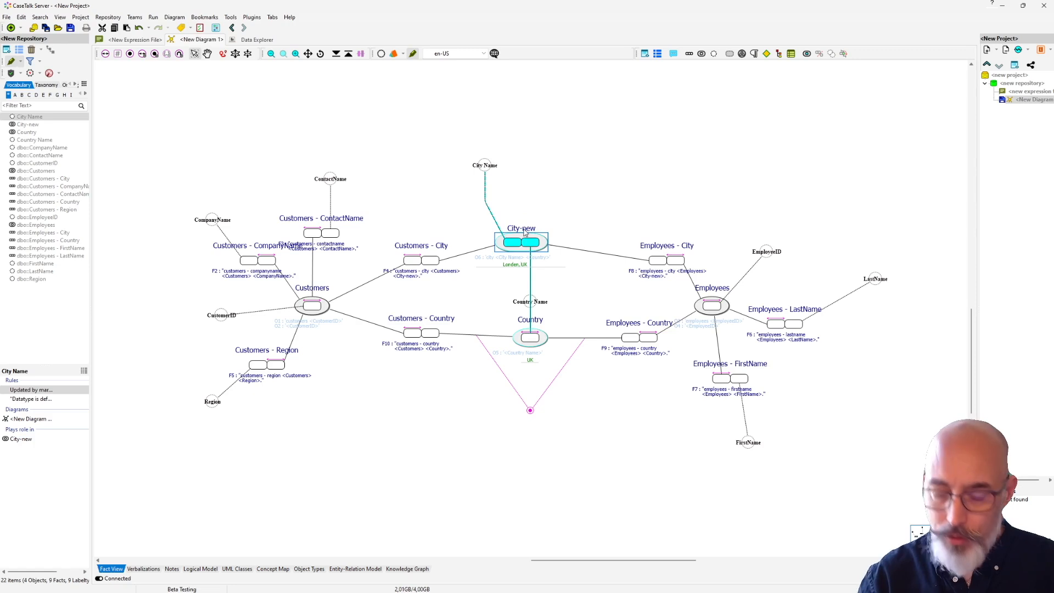
right_click(524, 233)
left_click(564, 246)
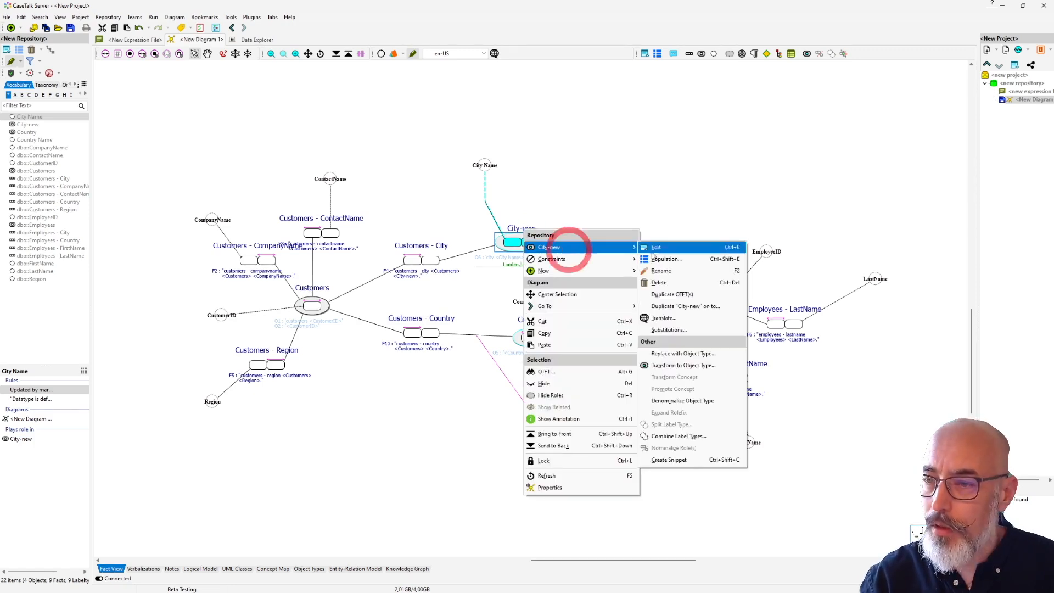
left_click(660, 270)
left_click(502, 296)
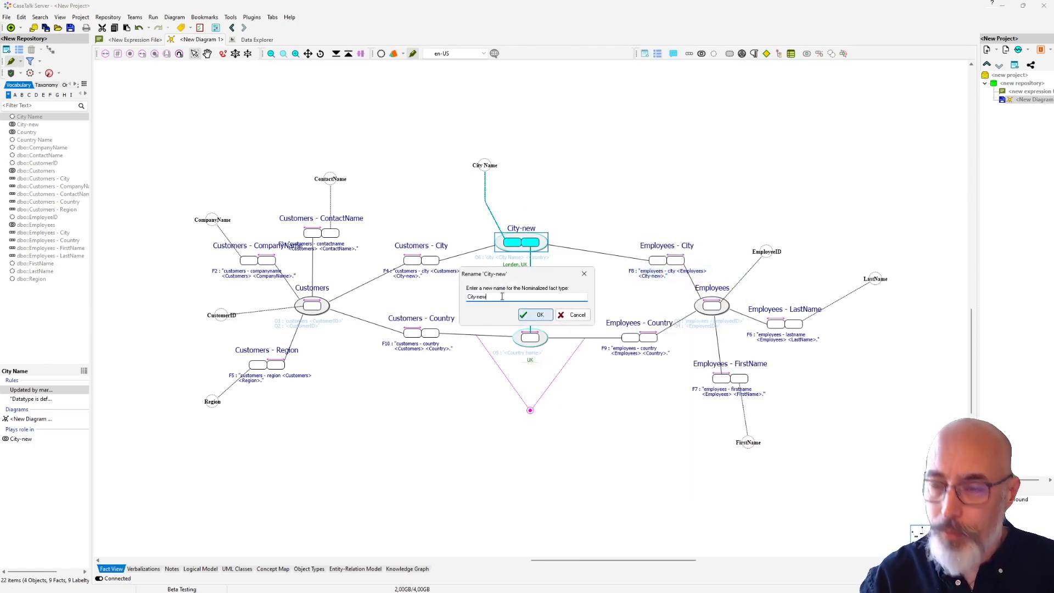
key("BackSpace")
key("BackSpace")
key("BackSpace")
key("BackSpace")
key("Return")
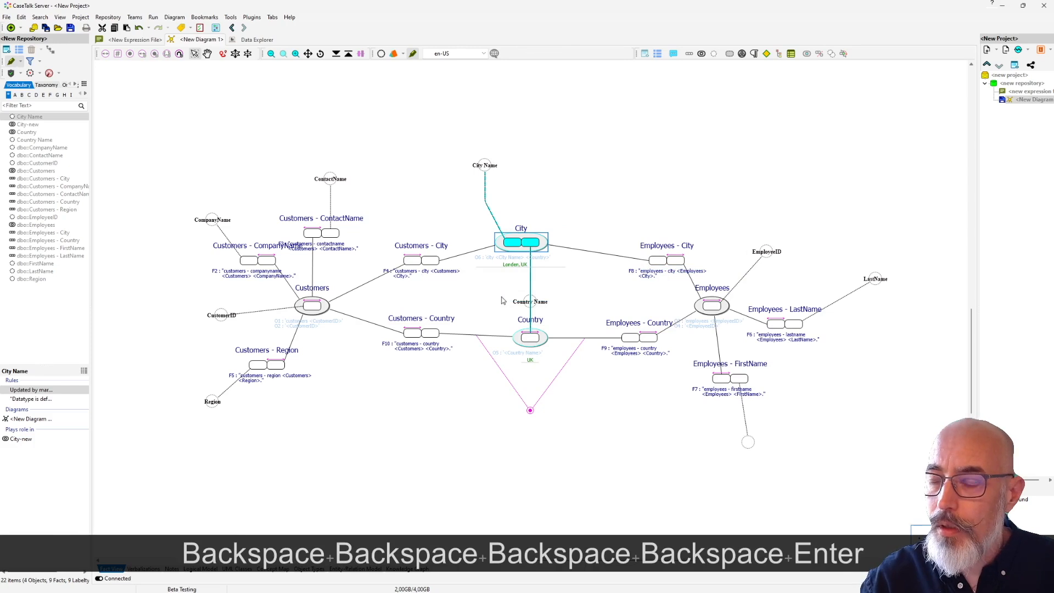
Step: Move the Country Name label type to the left, off the connector between City and Country
left_click_drag(527, 301, 479, 298)
left_click(326, 309)
left_click(318, 307)
left_click(419, 251)
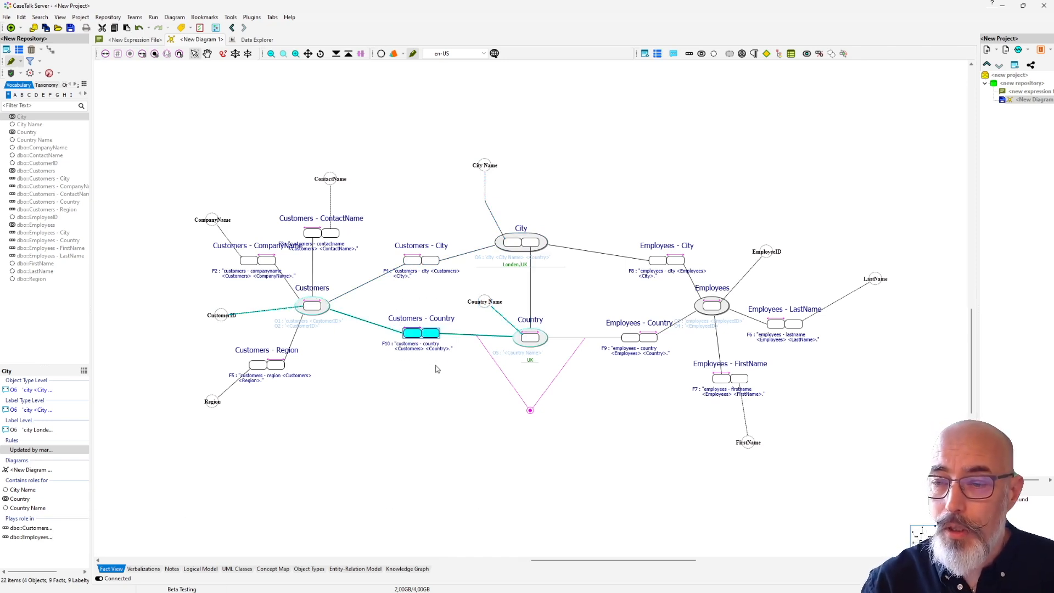
Step: Delete the entire dbo:Customers - Country fact type from the repository
right_click(428, 321)
left_click(415, 321)
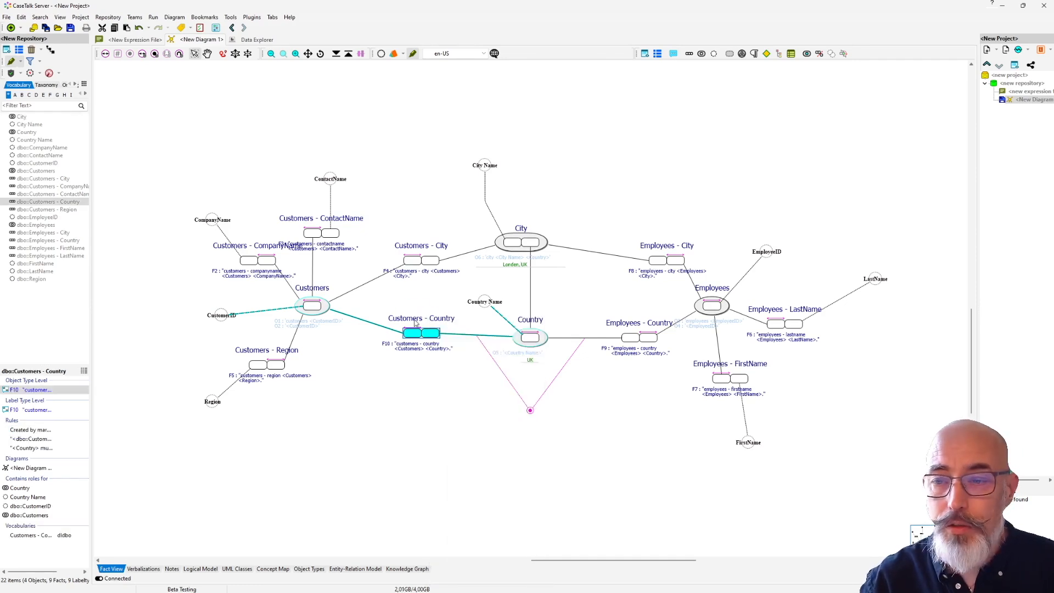
left_click(42, 202)
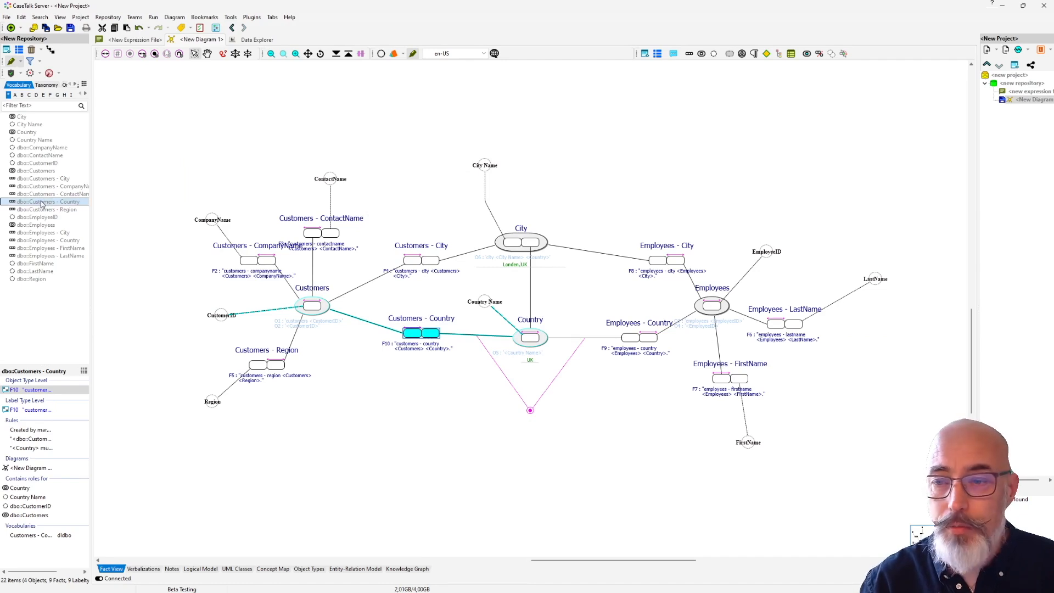
right_click(42, 201)
mouse_move(72, 239)
mouse_move(82, 220)
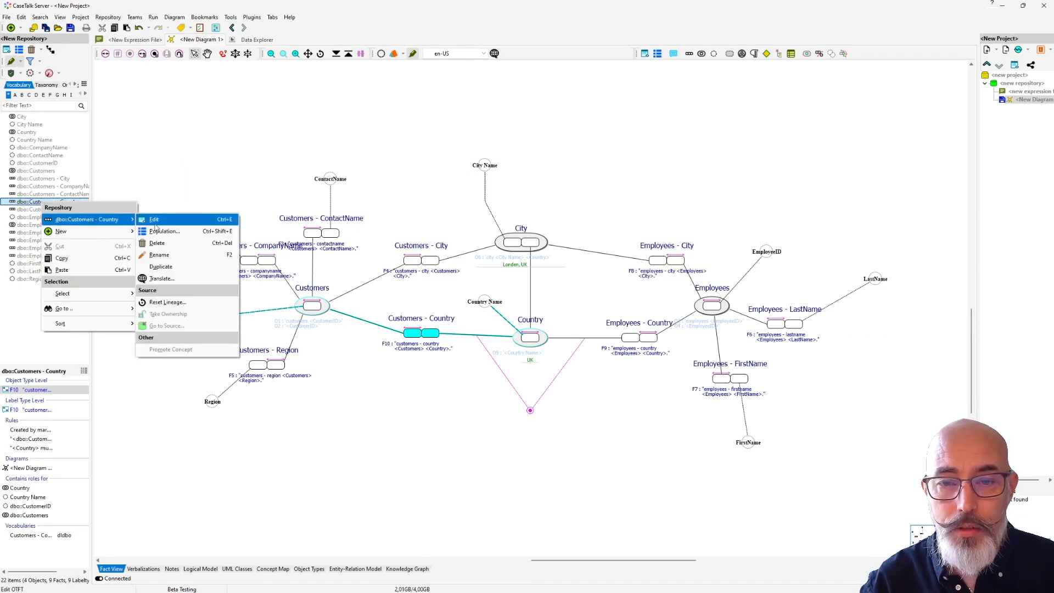
left_click(175, 248)
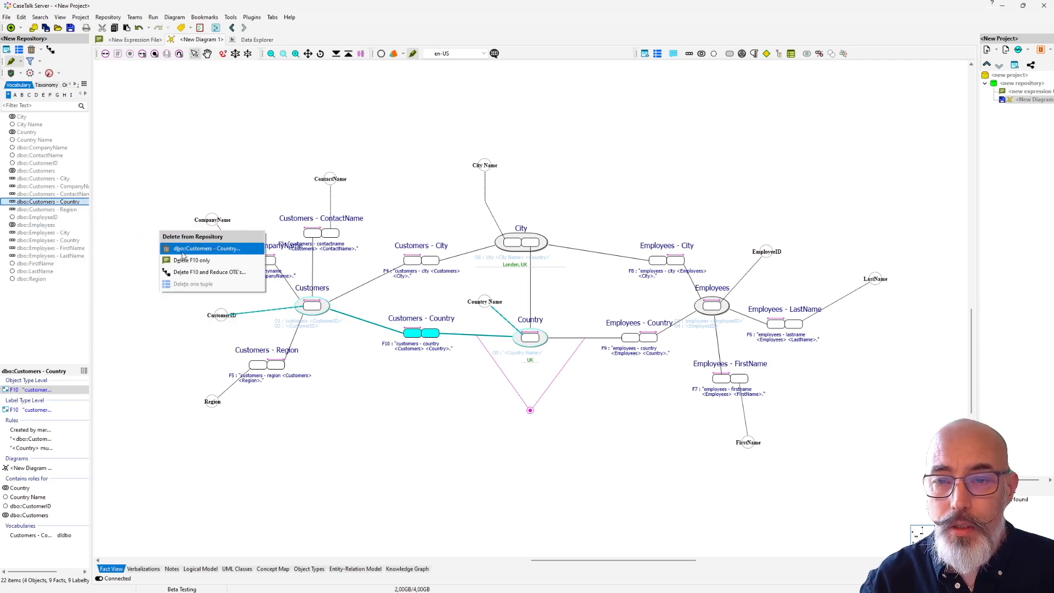
left_click(189, 249)
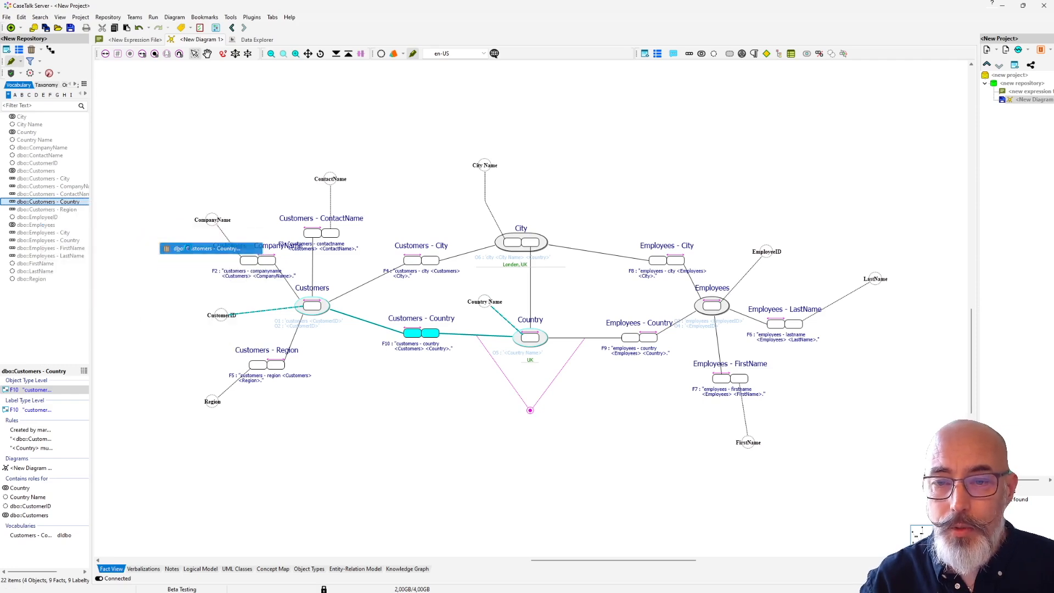
left_click(575, 349)
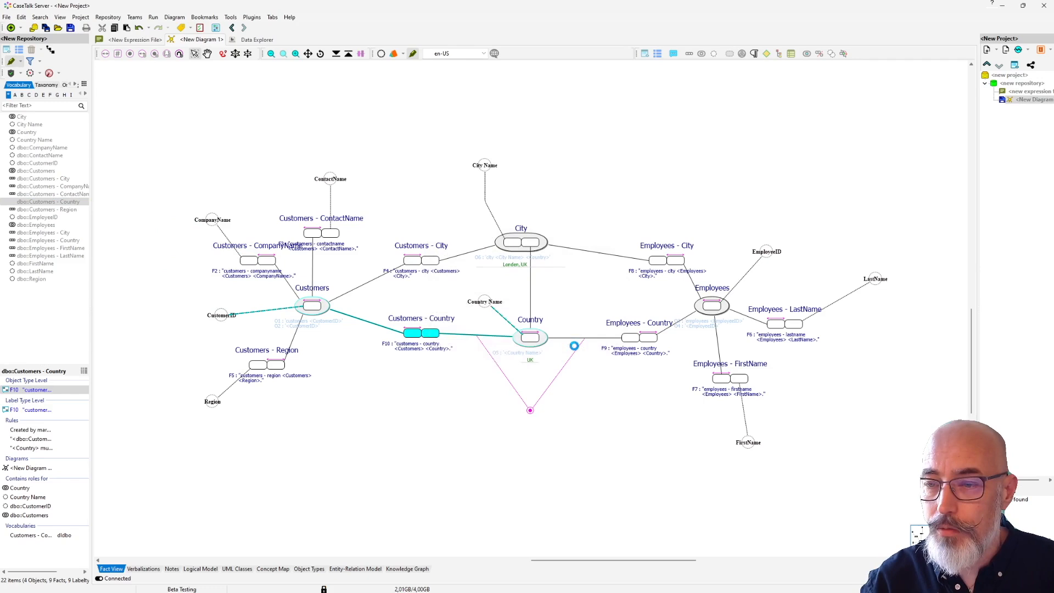
Step: Place the Country Name label type directly below Country, and align Employees - City horizontally with City
left_click(549, 391)
left_click_drag(484, 301, 529, 388)
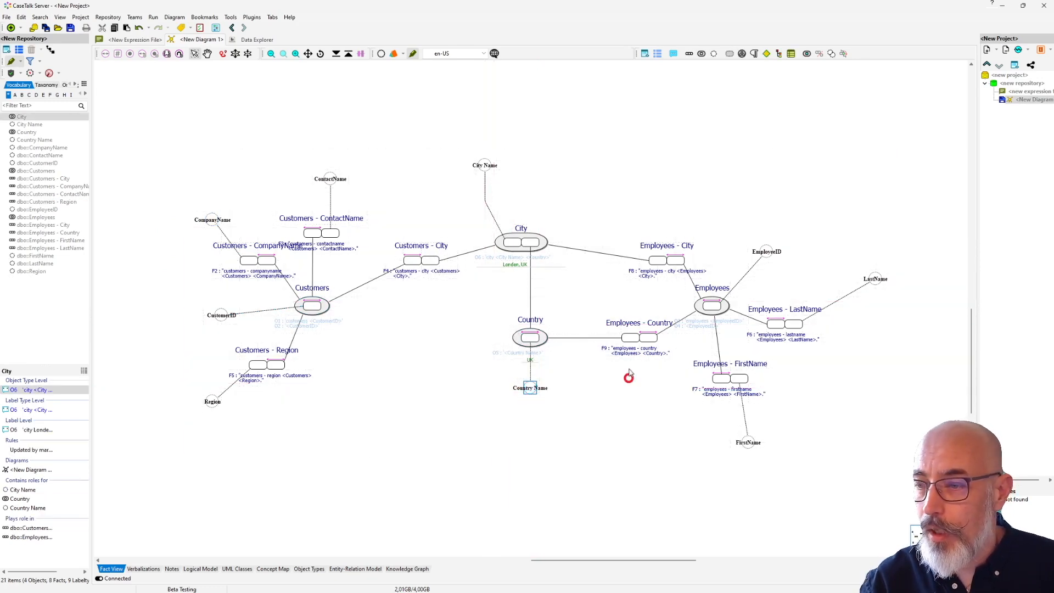
left_click(637, 334)
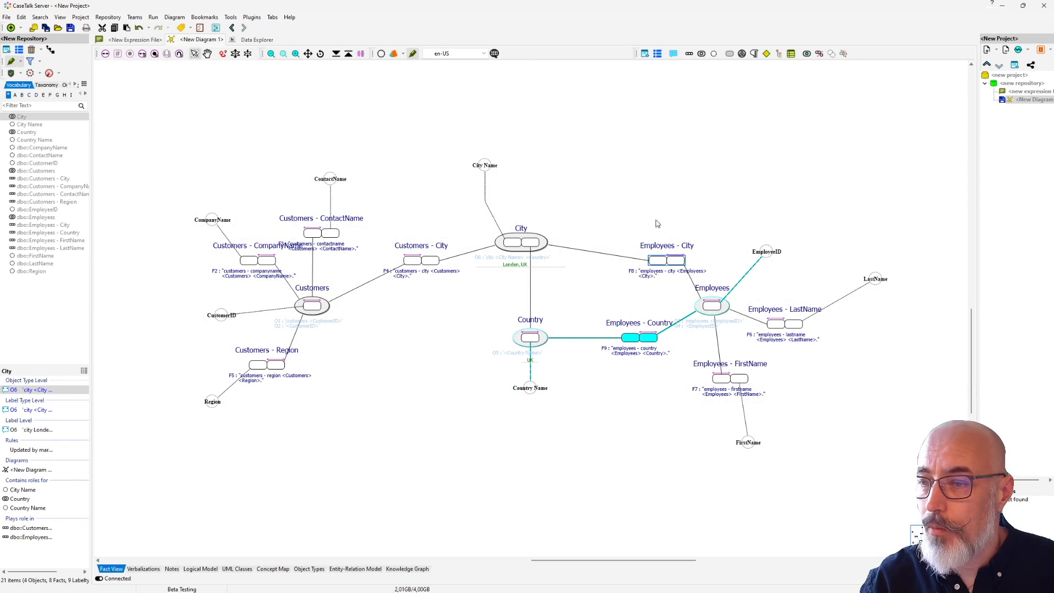
left_click_drag(660, 244, 635, 229)
left_click(513, 244)
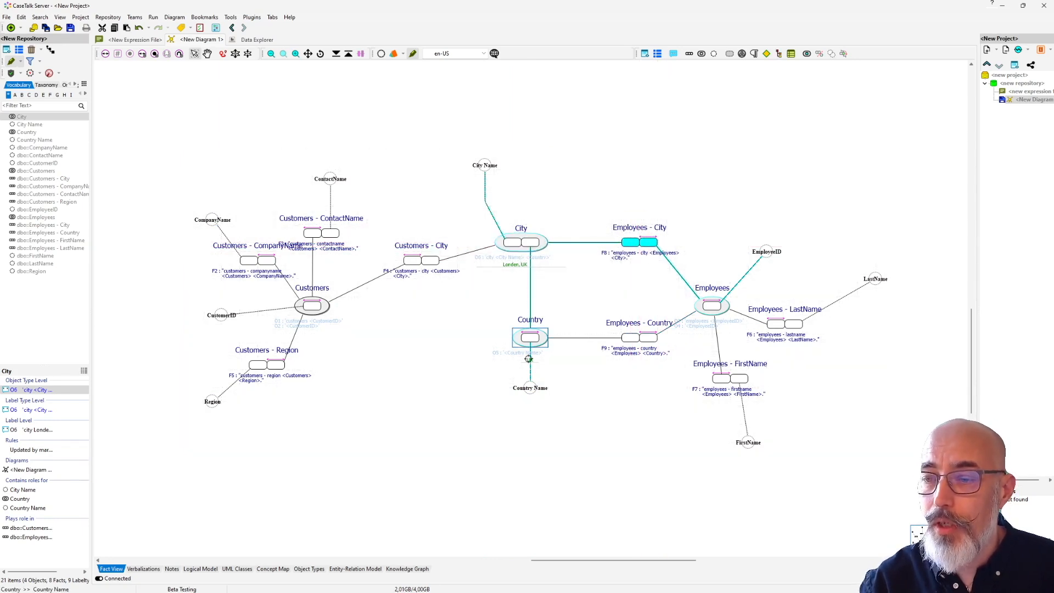
Step: Delete the entire dbo:Employees - Country fact type from the repository
left_click(636, 324)
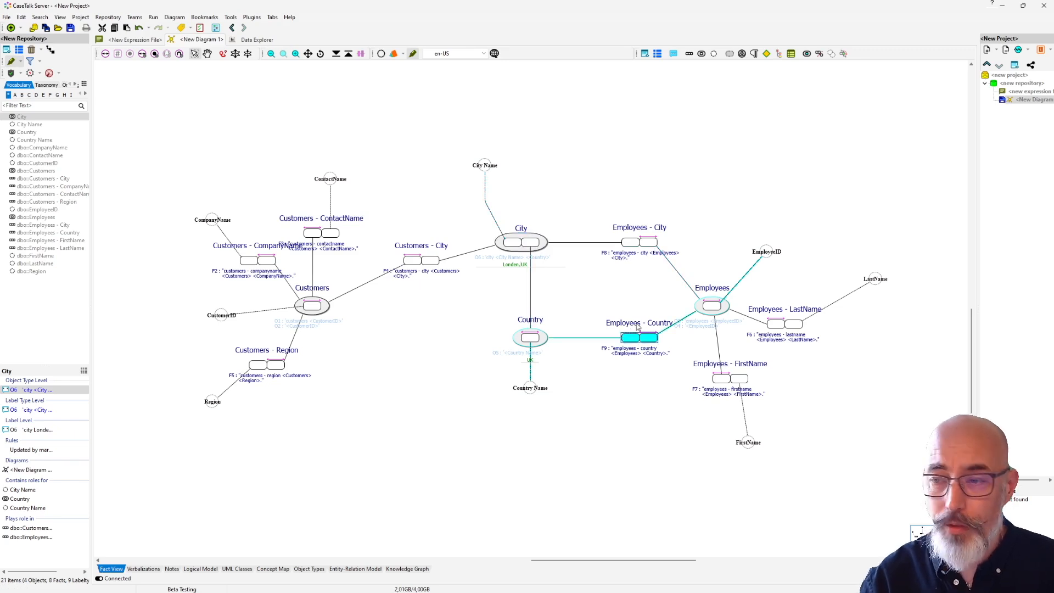
right_click(637, 326)
mouse_move(686, 343)
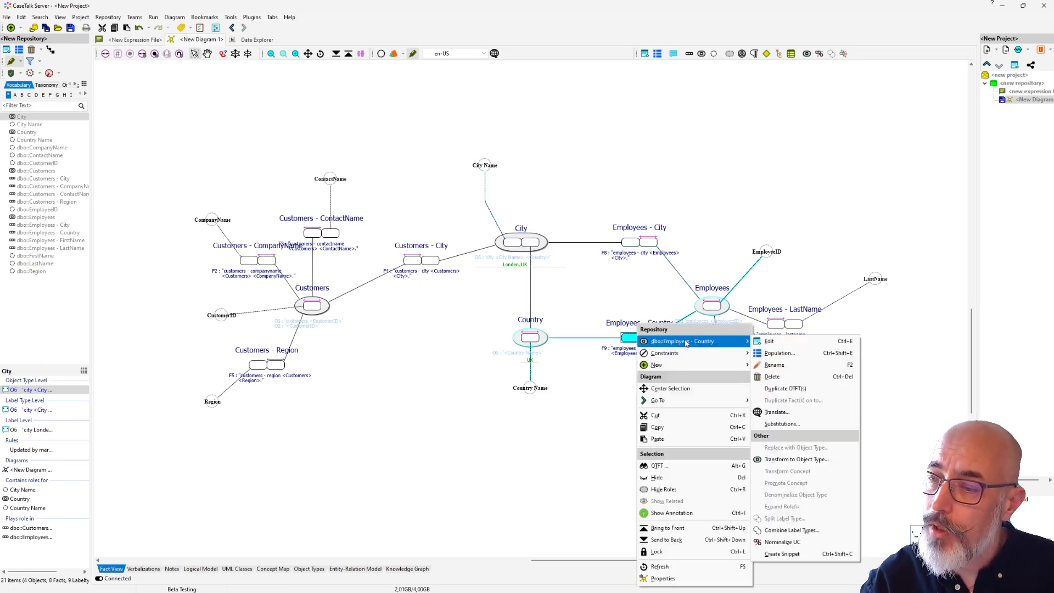
left_click(624, 325)
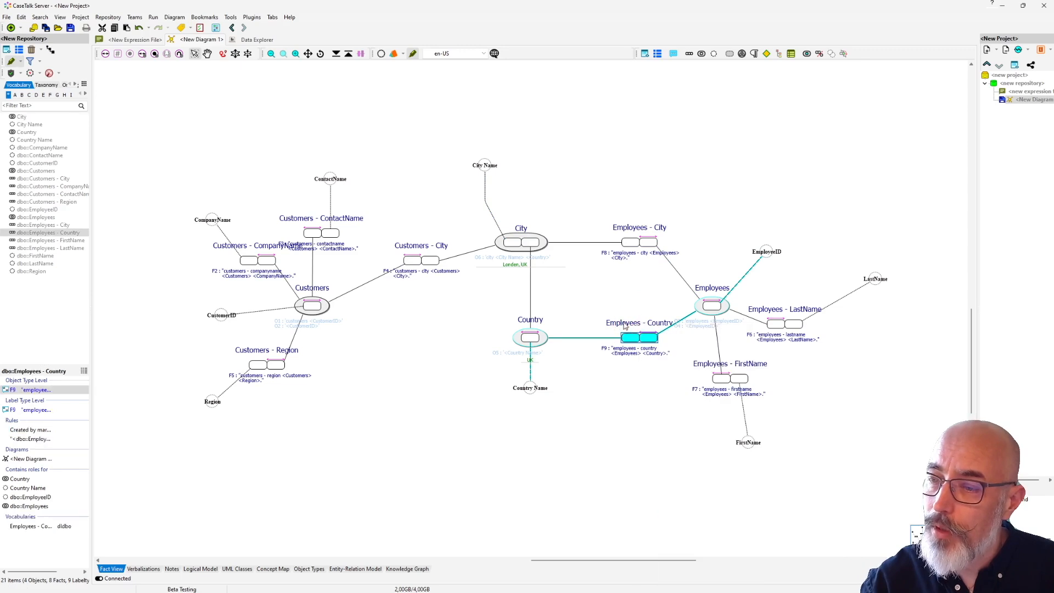
right_click(50, 233)
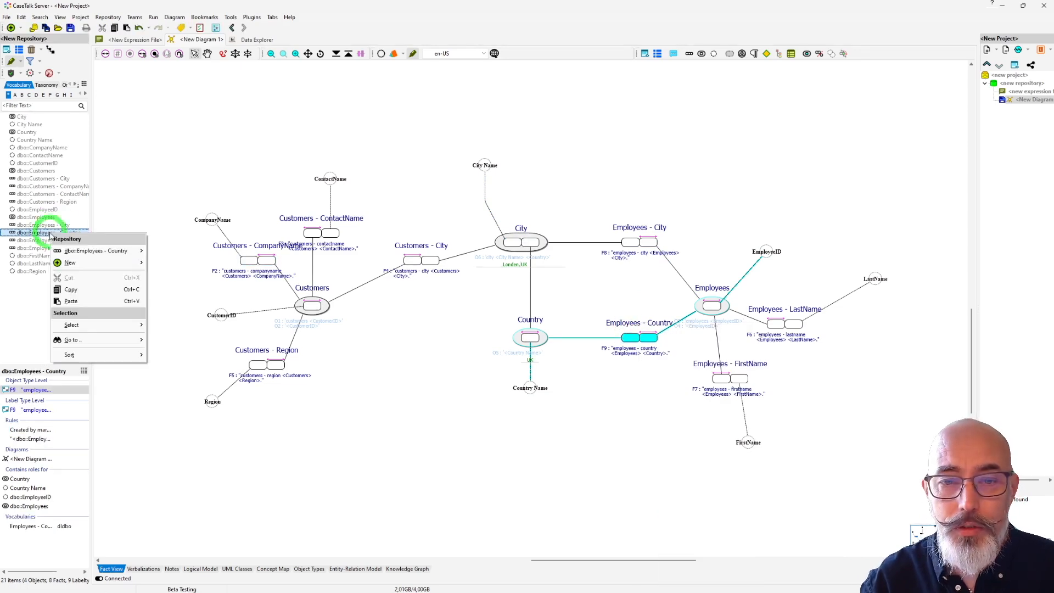
left_click(110, 248)
left_click(166, 274)
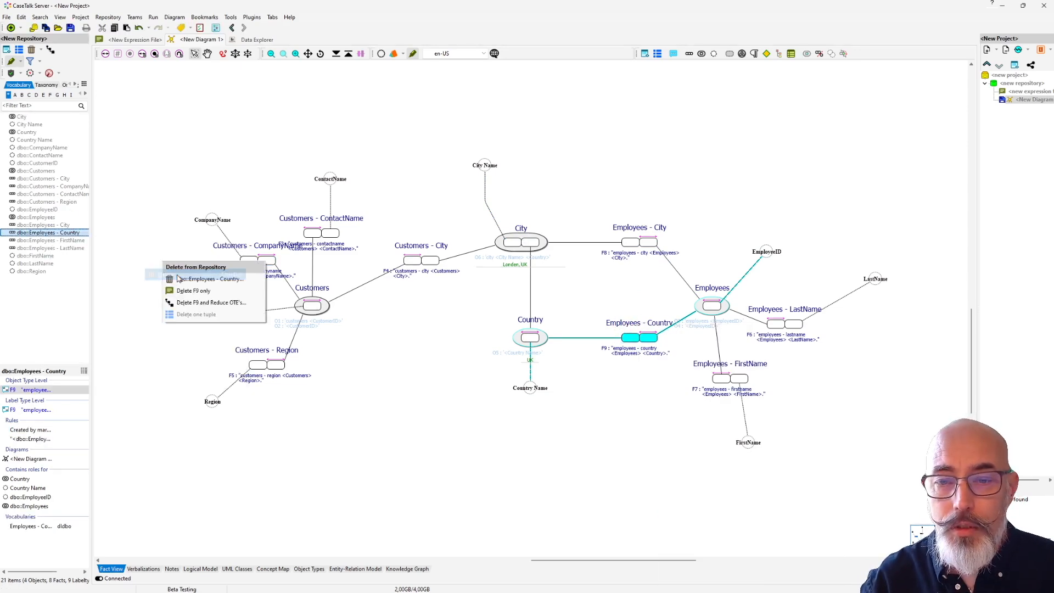
left_click(223, 280)
left_click(567, 346)
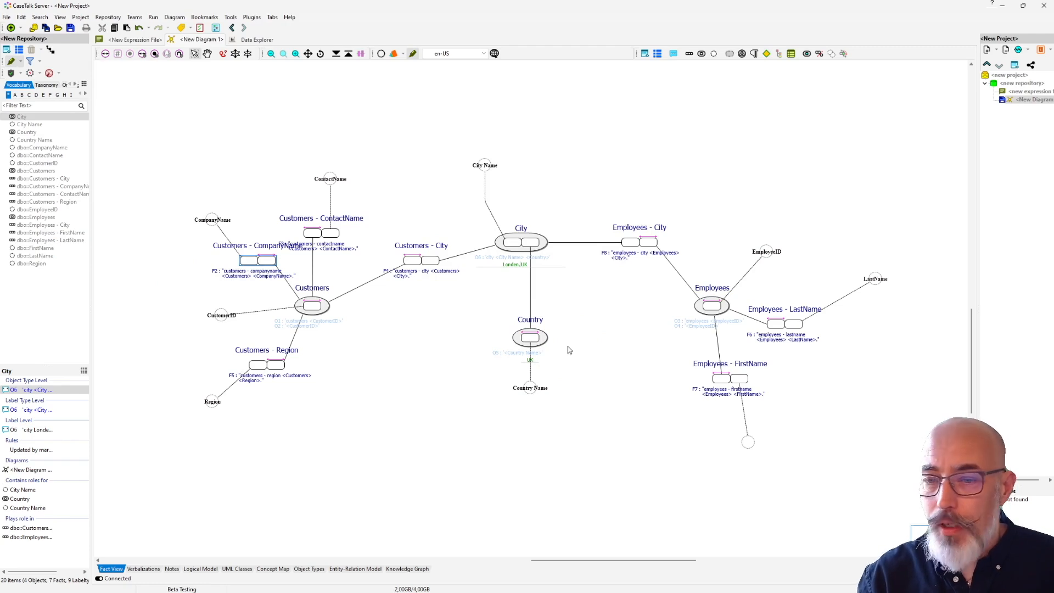
Step: Add a uniqueness constraint to the City object type
left_click(533, 240)
left_click(521, 230)
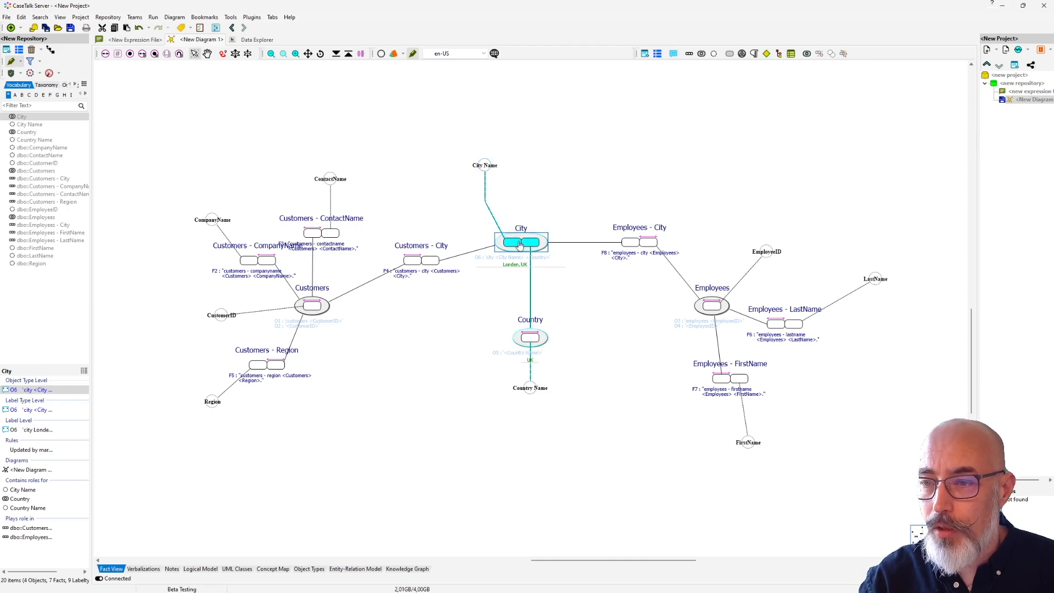
left_click(105, 54)
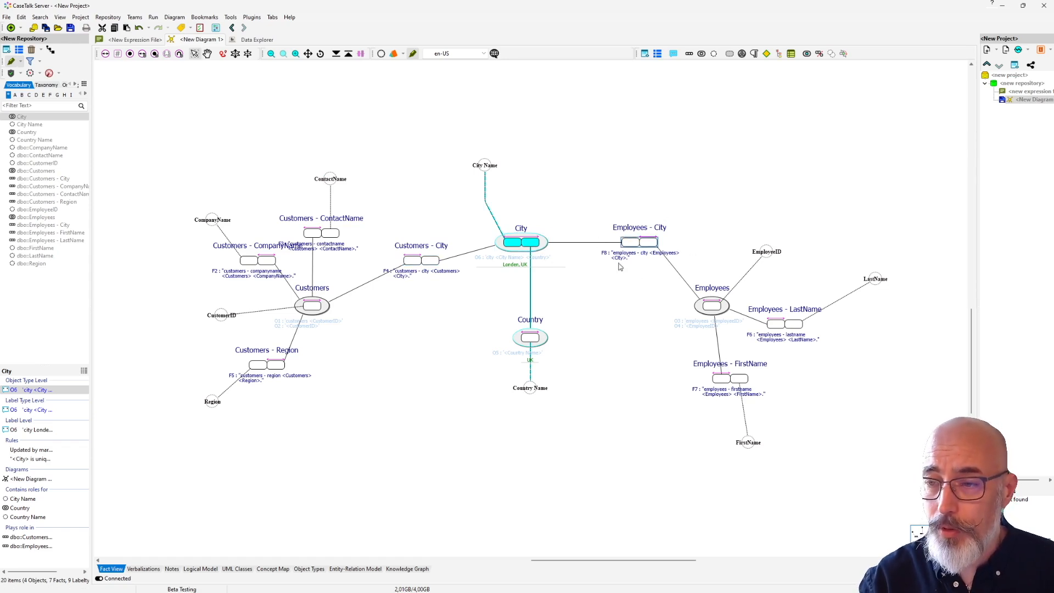
Step: Add a Mandatory totality constraint on City covering Customers - City and Employees - City, and place its symbol between City and Country
left_click(130, 55)
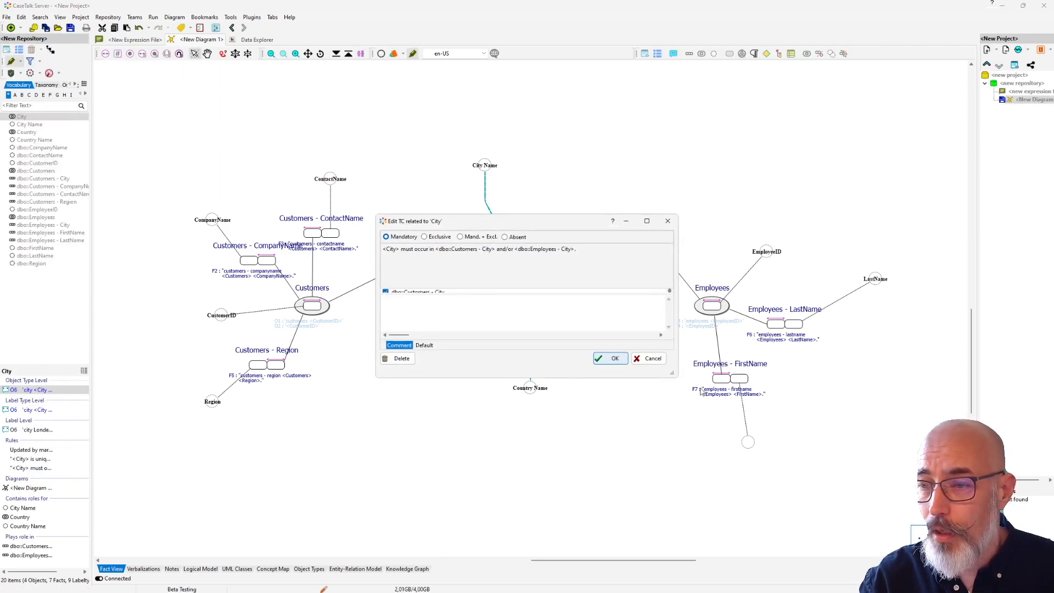
left_click_drag(673, 375, 674, 430)
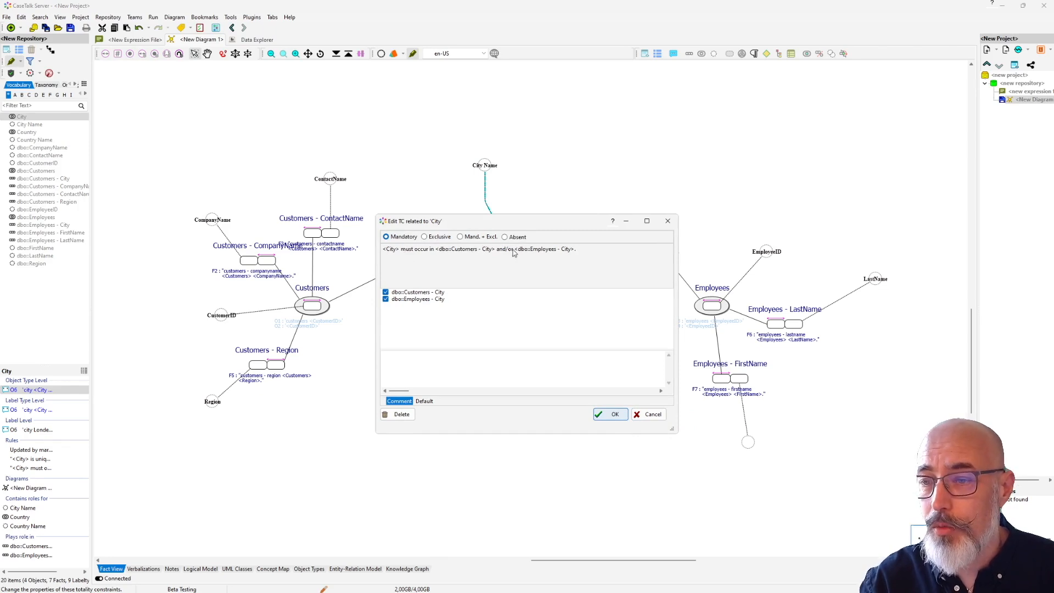
left_click(615, 415)
left_click_drag(524, 250, 520, 292)
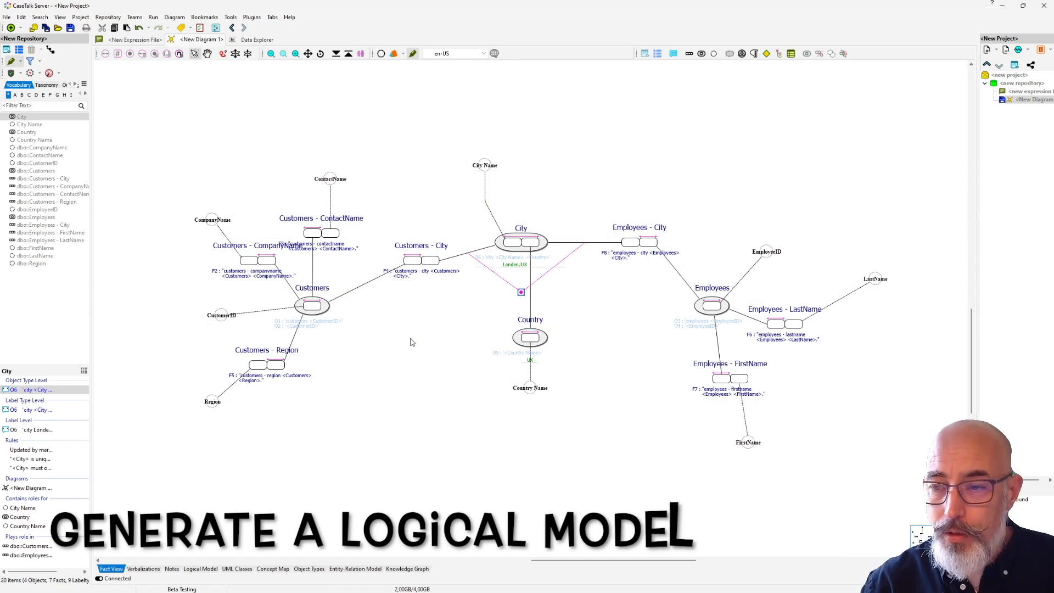
Step: Generate the diagram's logical model by refreshing its Logical Model view
left_click(208, 571)
right_click(281, 452)
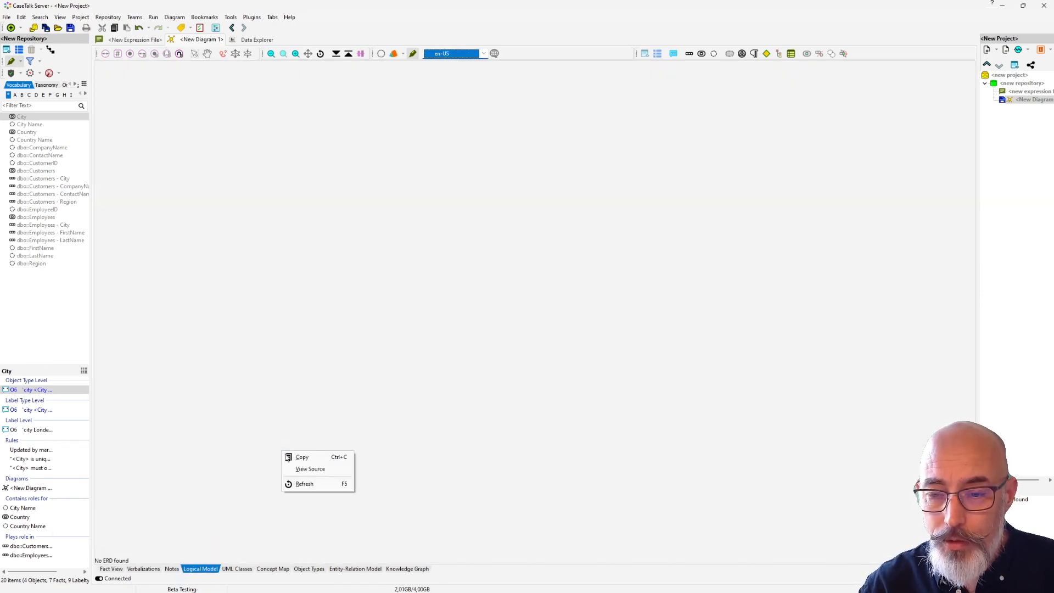
left_click(316, 485)
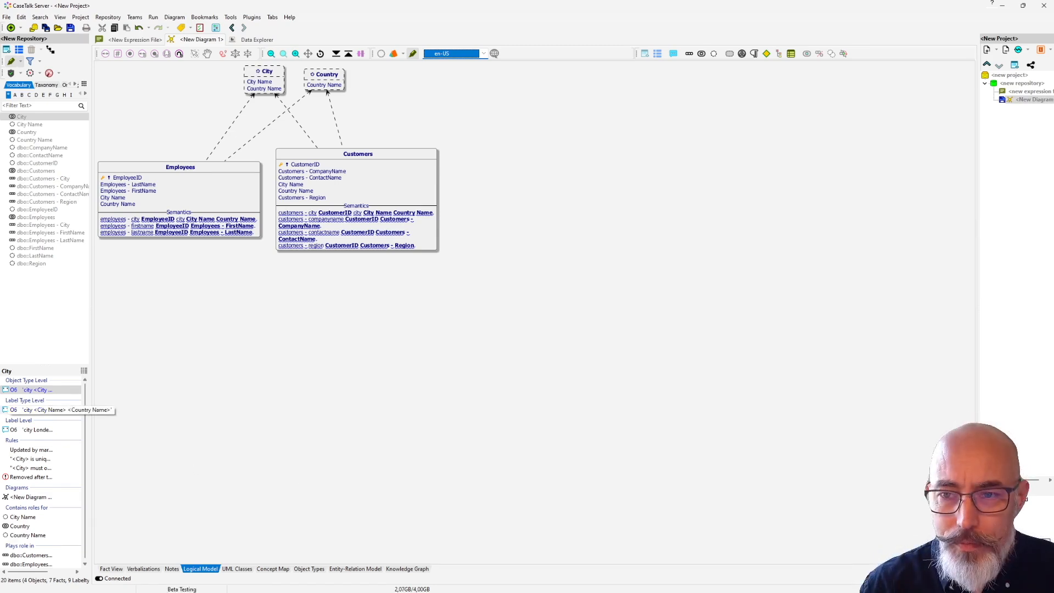
key("Num_Lock")
key("Num_Lock")
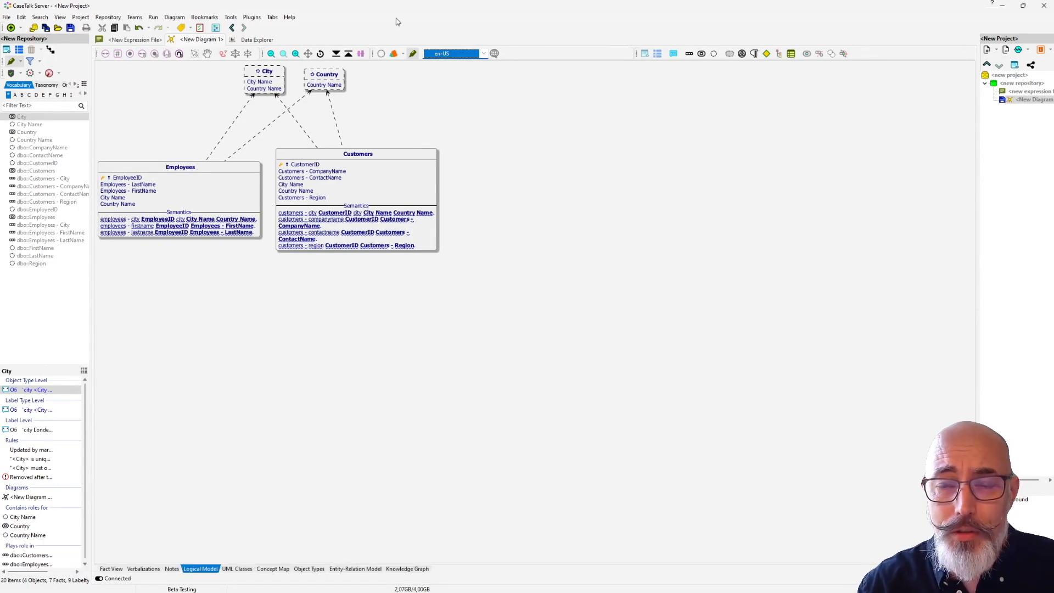
Step: Query the City and Country combinations of Northwind's Customers table in the Data Explorer
left_click(256, 41)
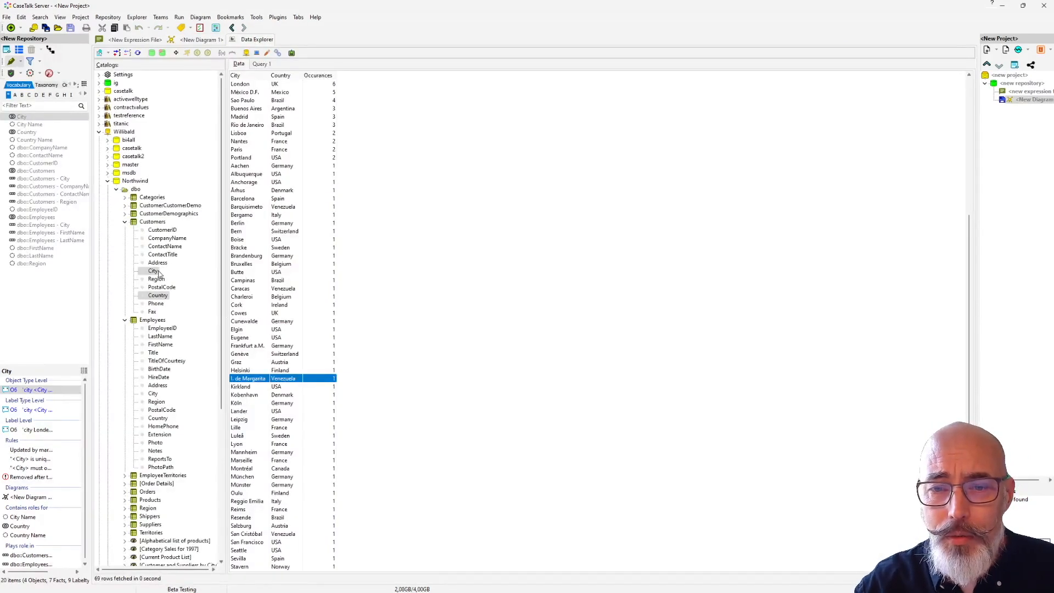
left_click(157, 287)
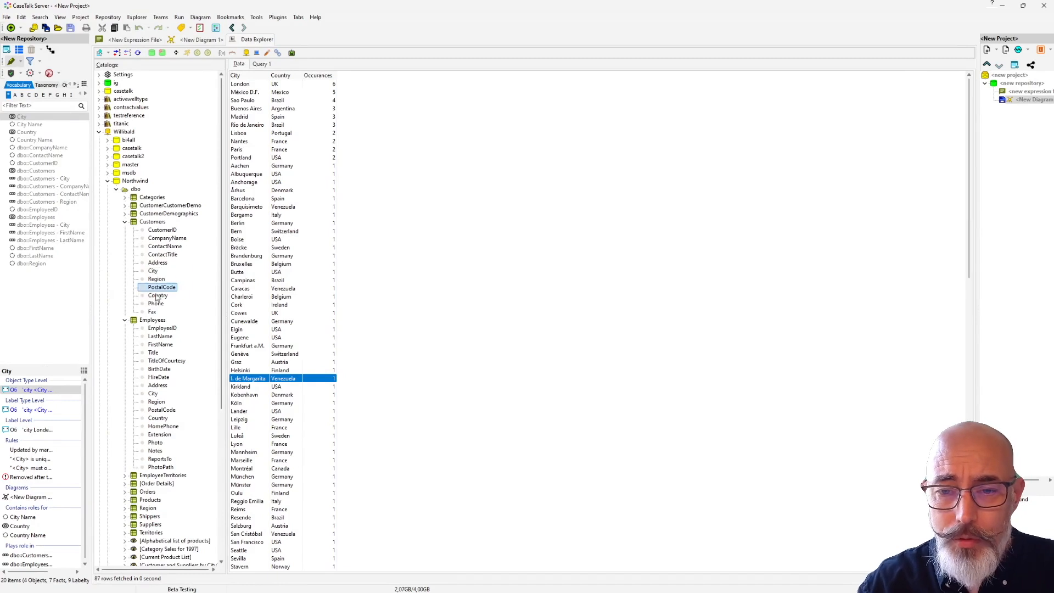
left_click(155, 295, "ctrl")
left_click(153, 270, "ctrl")
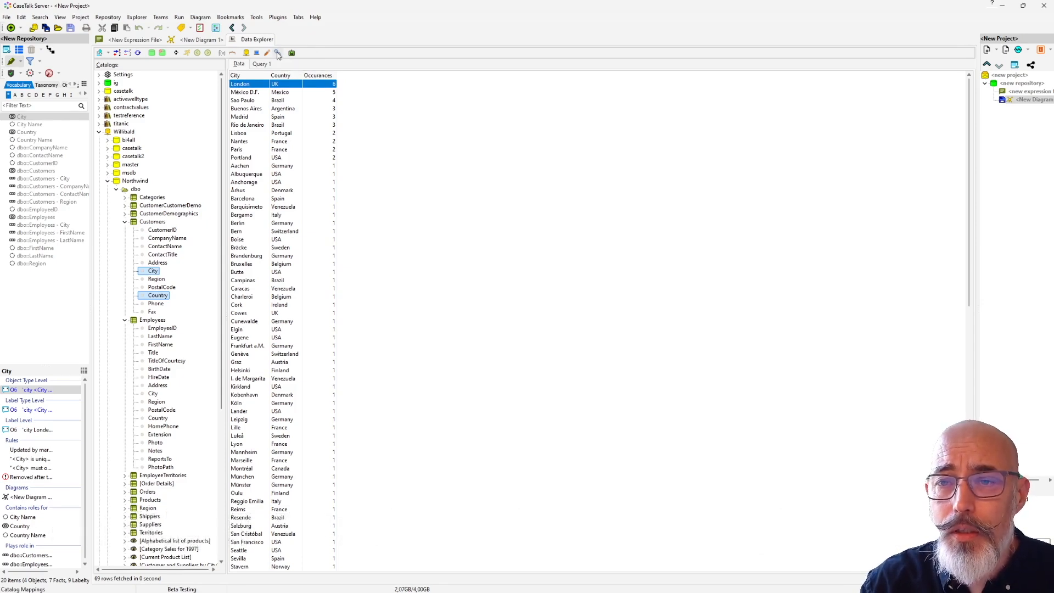
Step: Show the catalog mappings and trace the source columns connected to dbo:CustomerID and dbo:EmployeeID
left_click(278, 54)
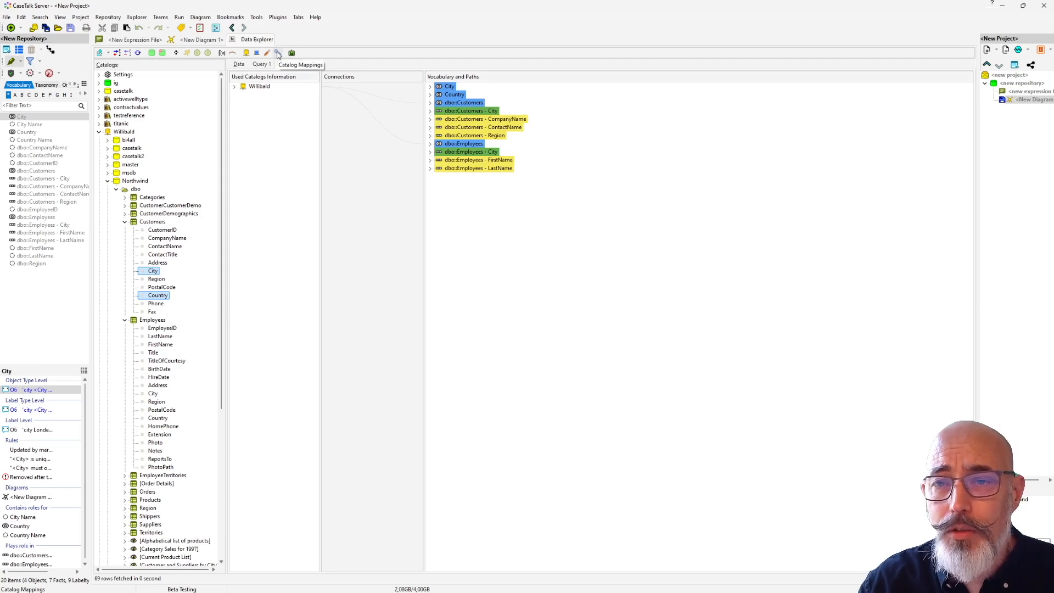
double_click(448, 104)
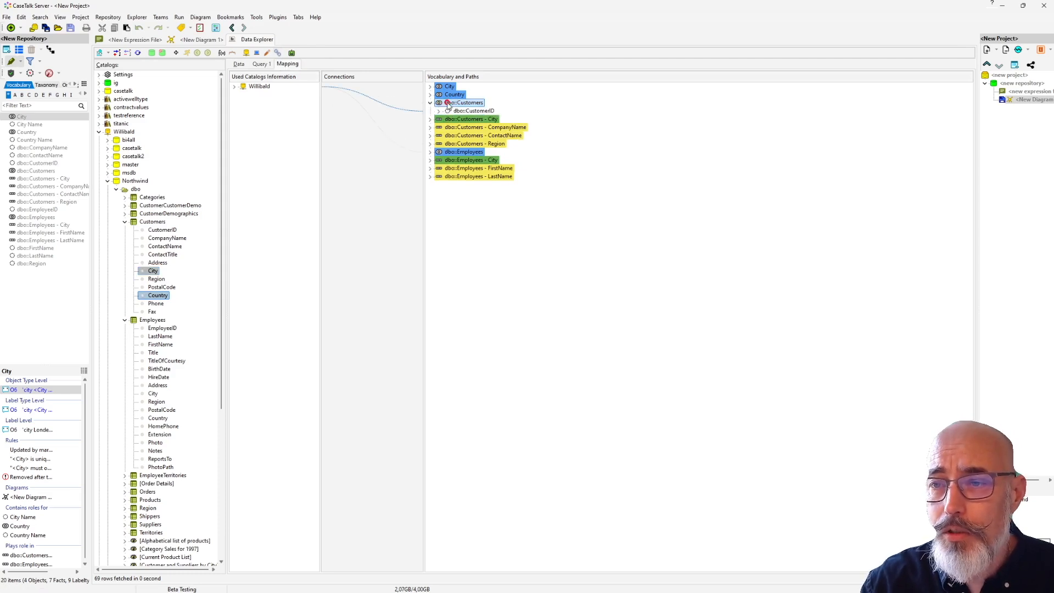
left_click(451, 112)
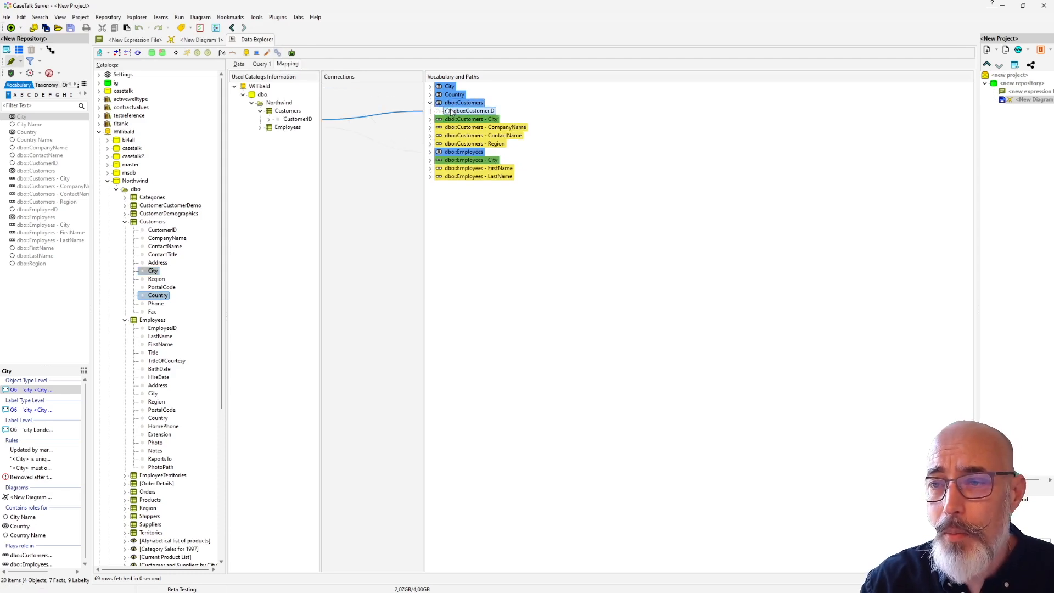
double_click(455, 153)
left_click(456, 160)
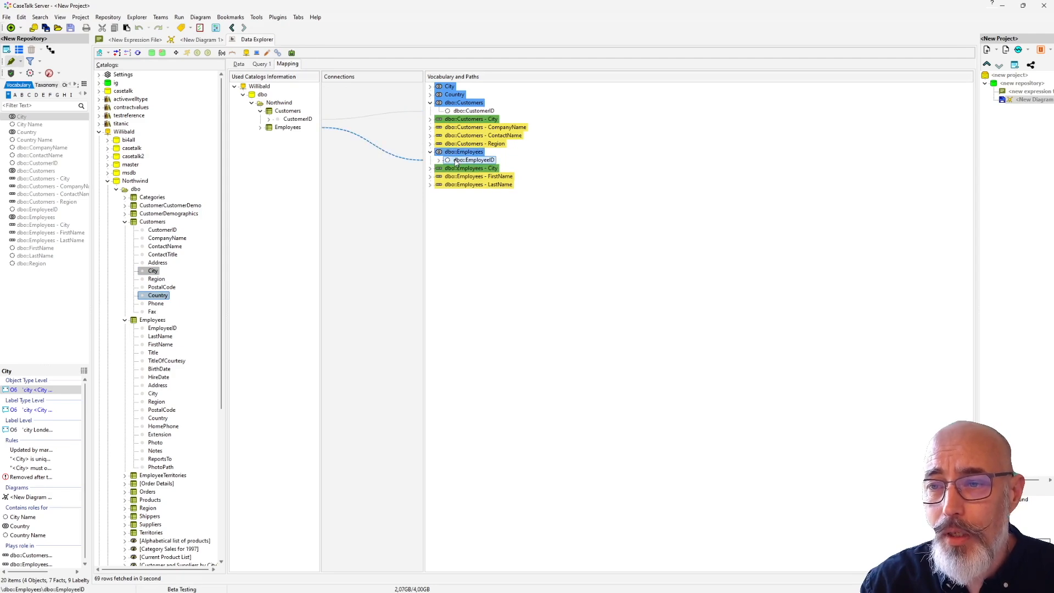
left_click(455, 161)
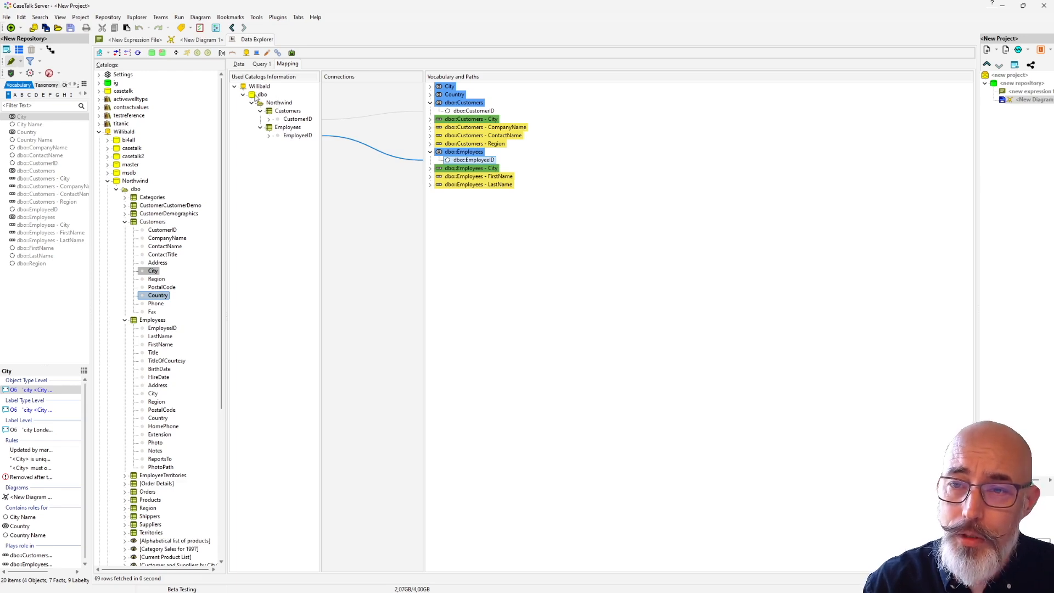
Step: Map the FirstName column of Northwind's Employees table to dbo:FirstName under the dbo:Employees - FirstName fact type
left_click(430, 183)
left_click(430, 176)
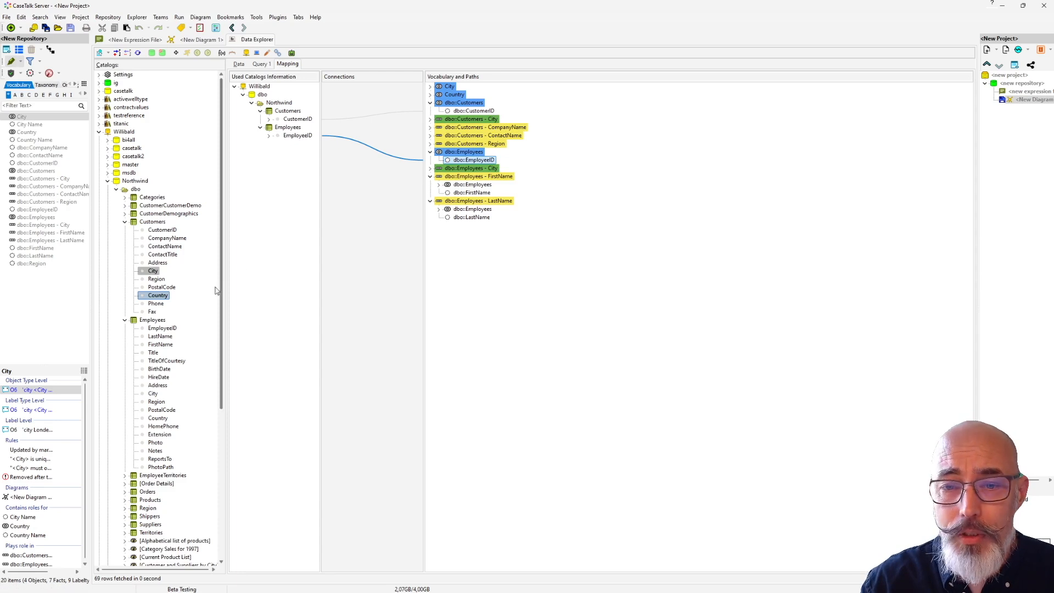
left_click(161, 344)
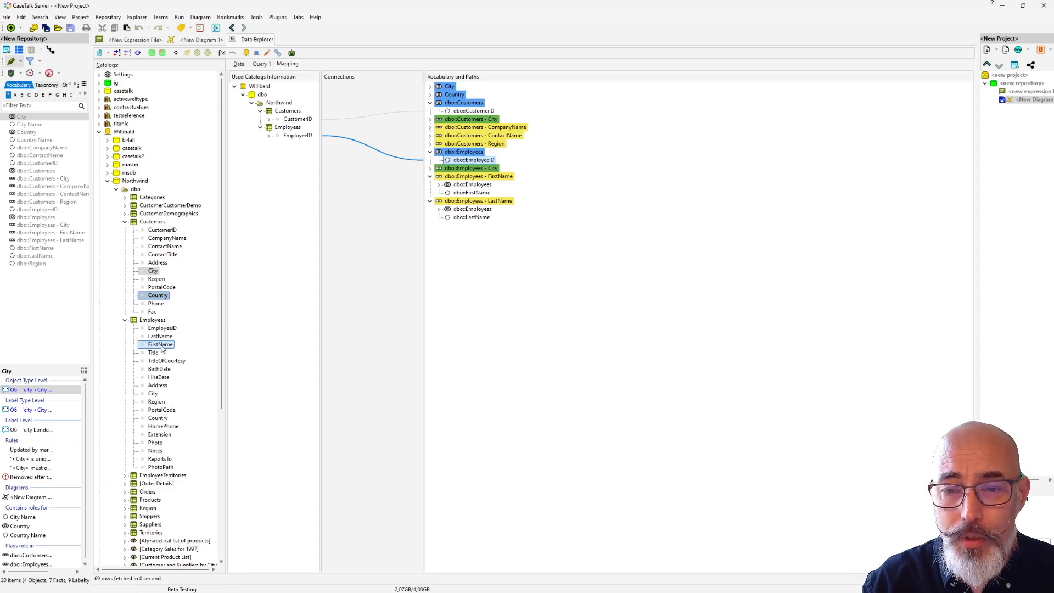
left_click_drag(162, 347, 470, 193)
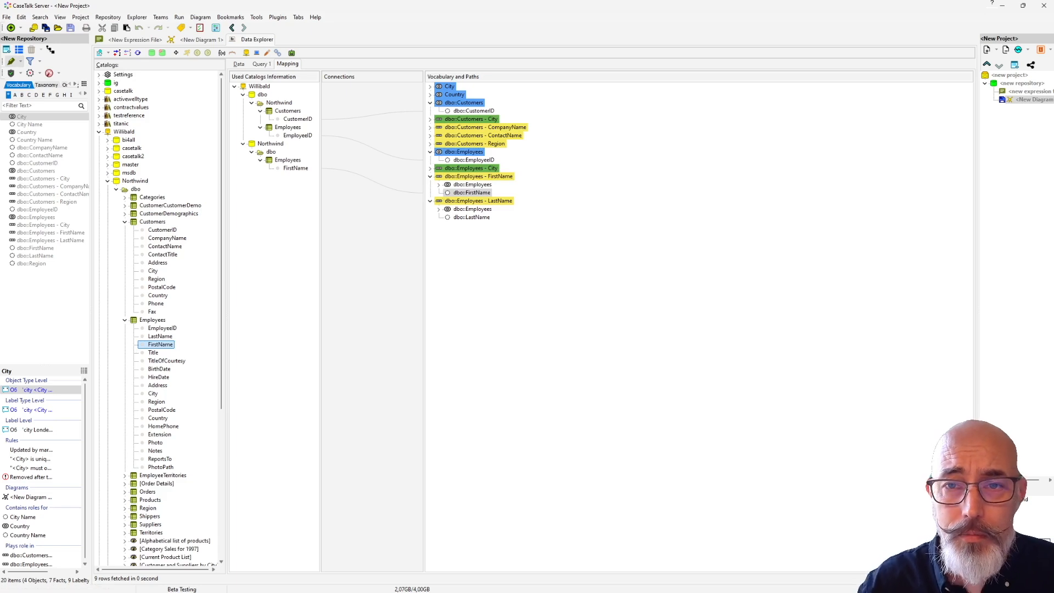
Step: Verify the model's well-formedness from the diagram's Fact View, enlarge the results area and show only violations
left_click(198, 40)
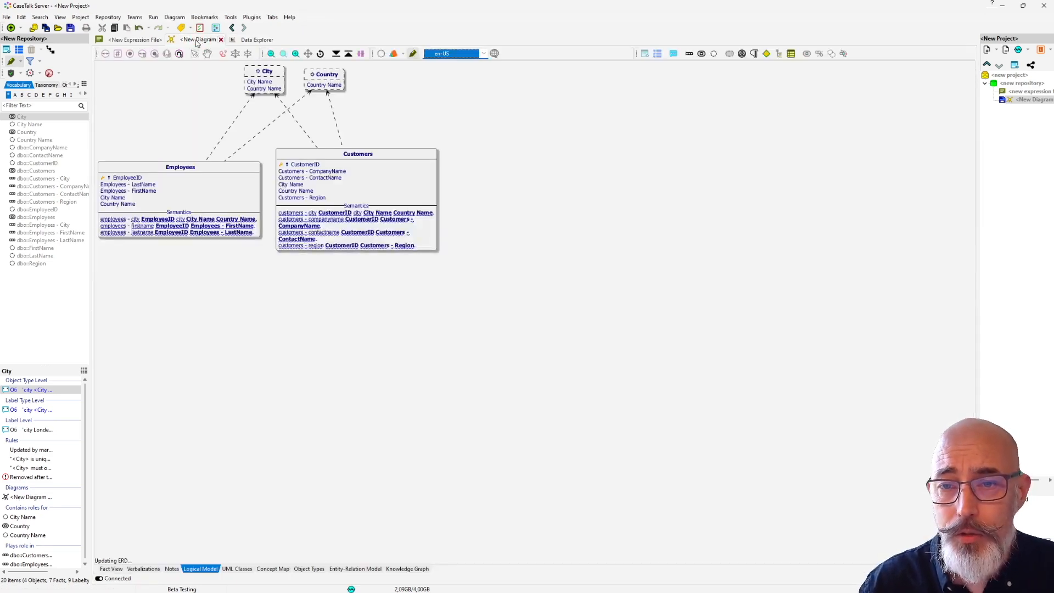
left_click(117, 569)
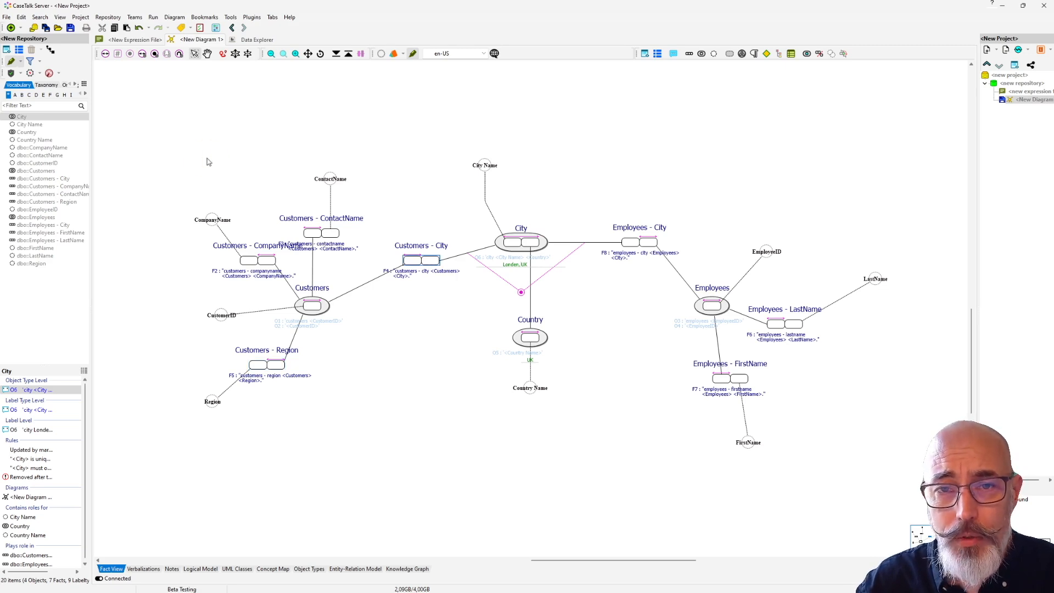
left_click(20, 73)
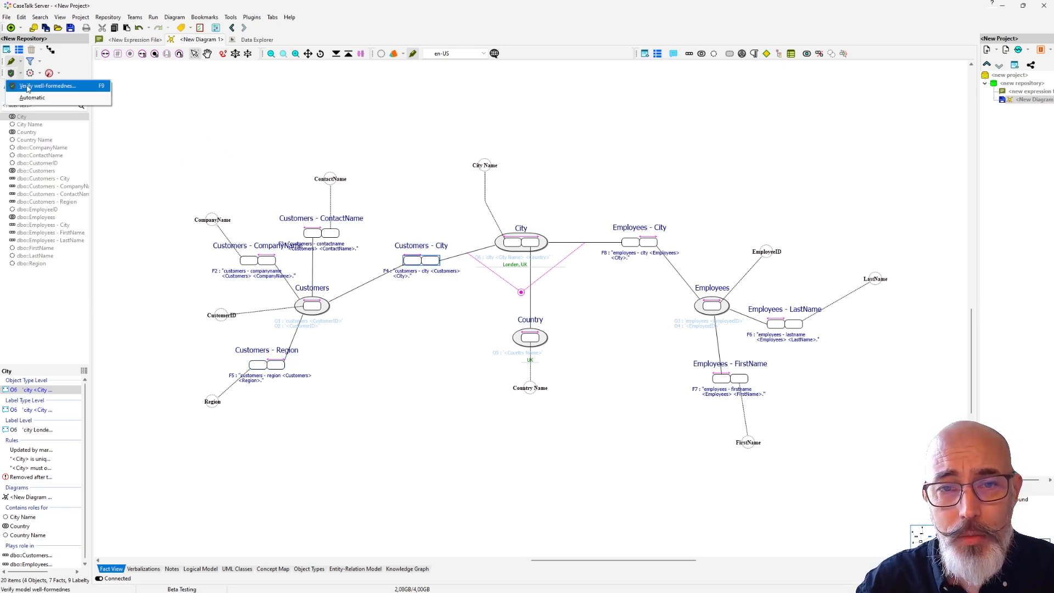
left_click(29, 87)
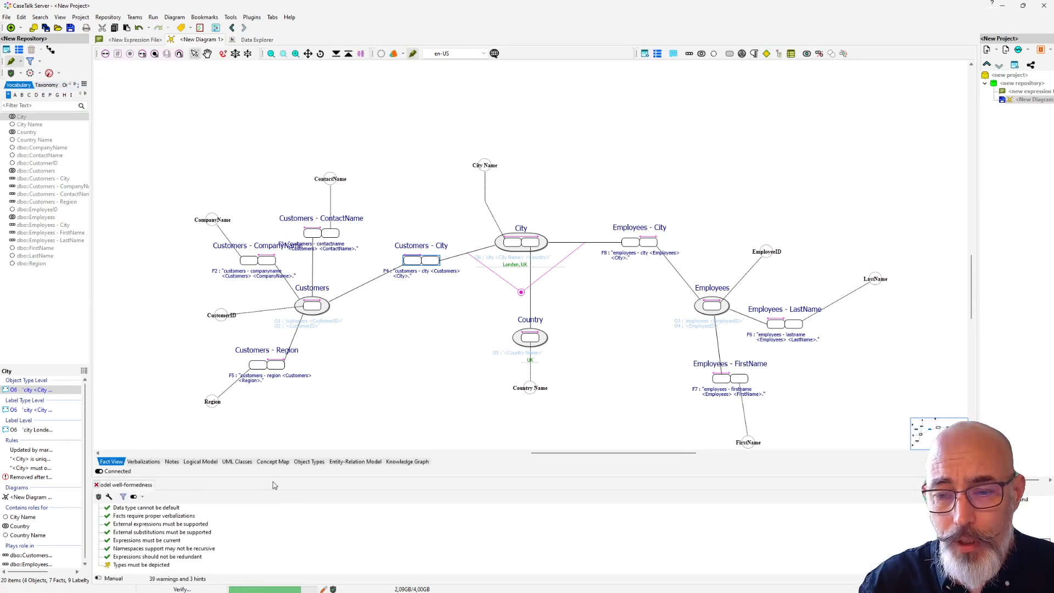
left_click_drag(290, 478, 297, 414)
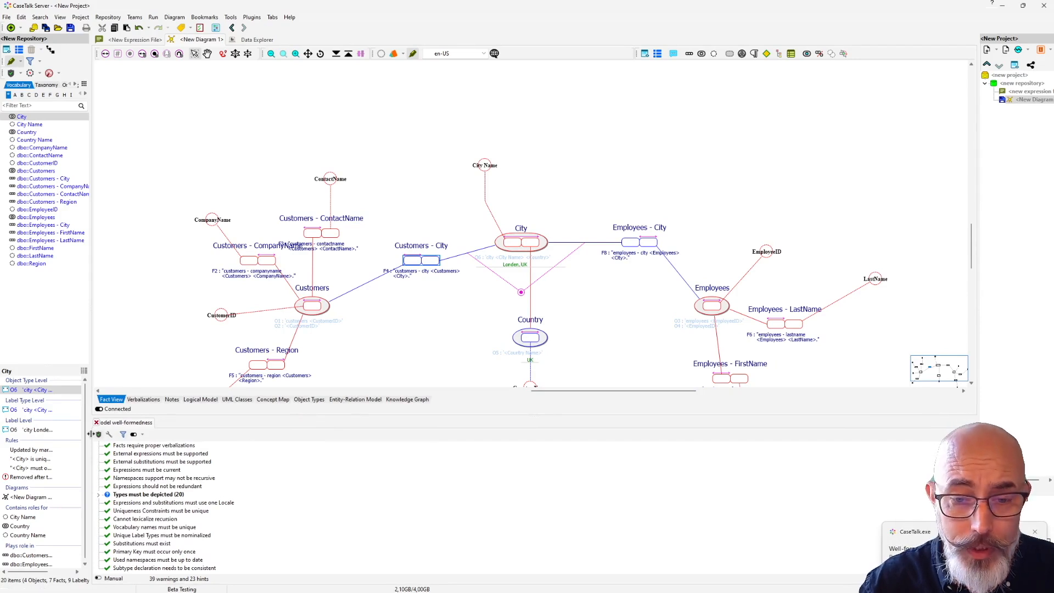
left_click(124, 435)
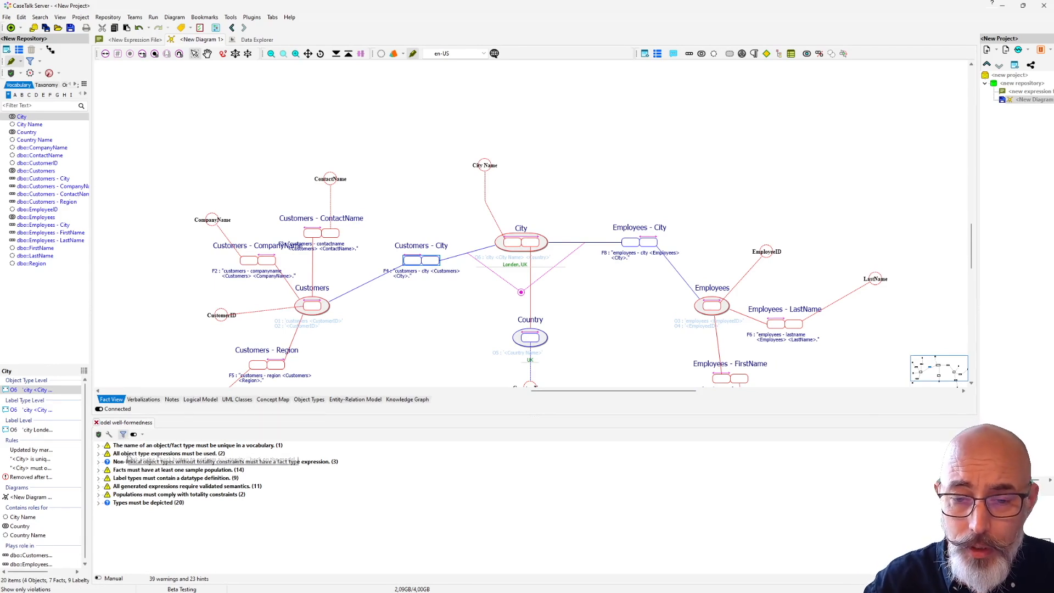
Step: Open the generated F4 expression of dbo:Customers - City for editing from the violations that require validated semantics
double_click(170, 485)
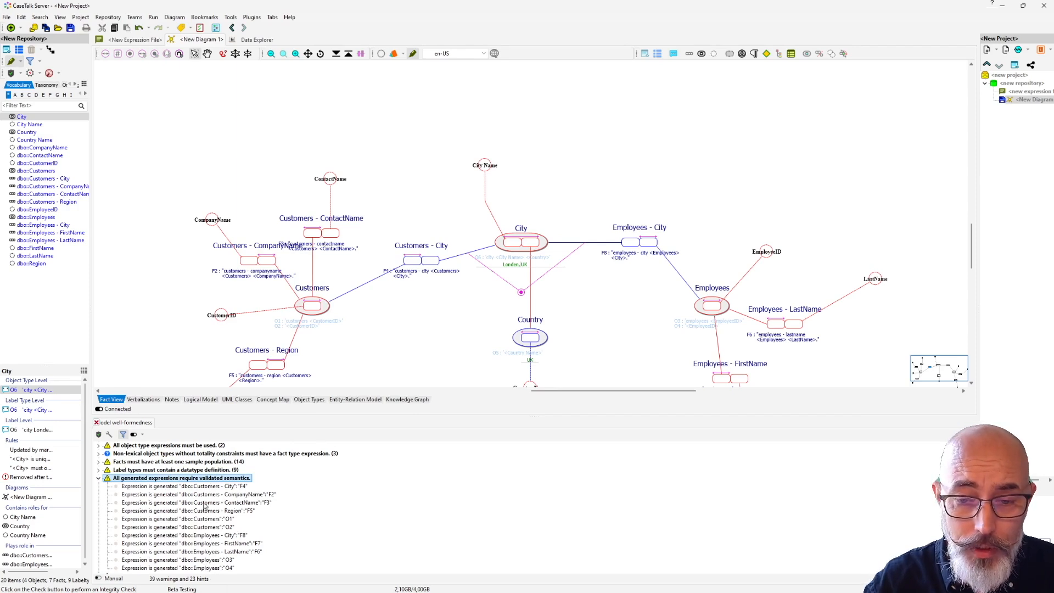
left_click(154, 488)
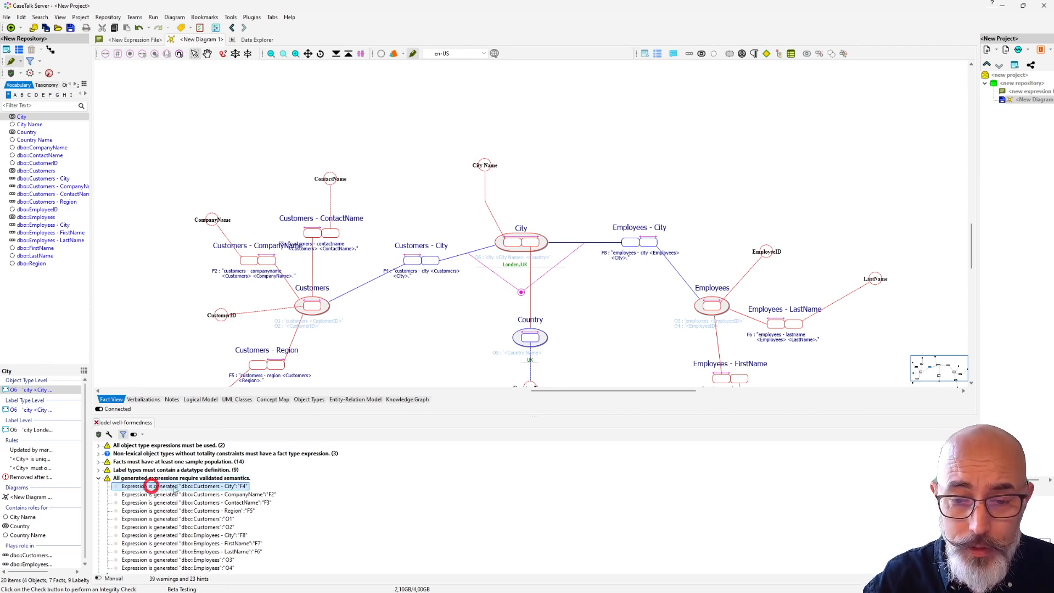
left_click(205, 489)
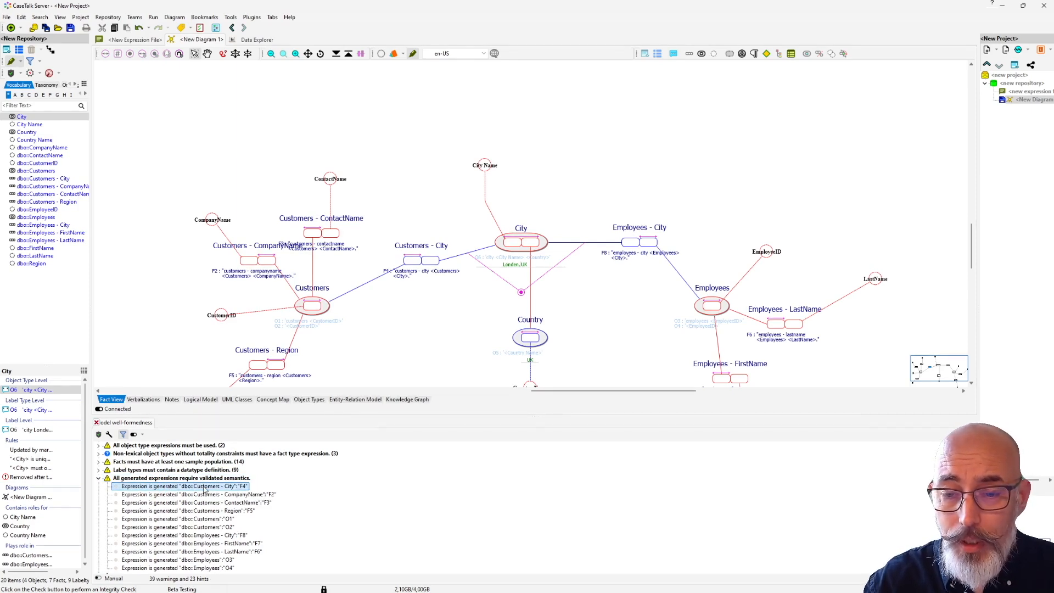
double_click(204, 489)
left_click_drag(259, 105, 524, 321)
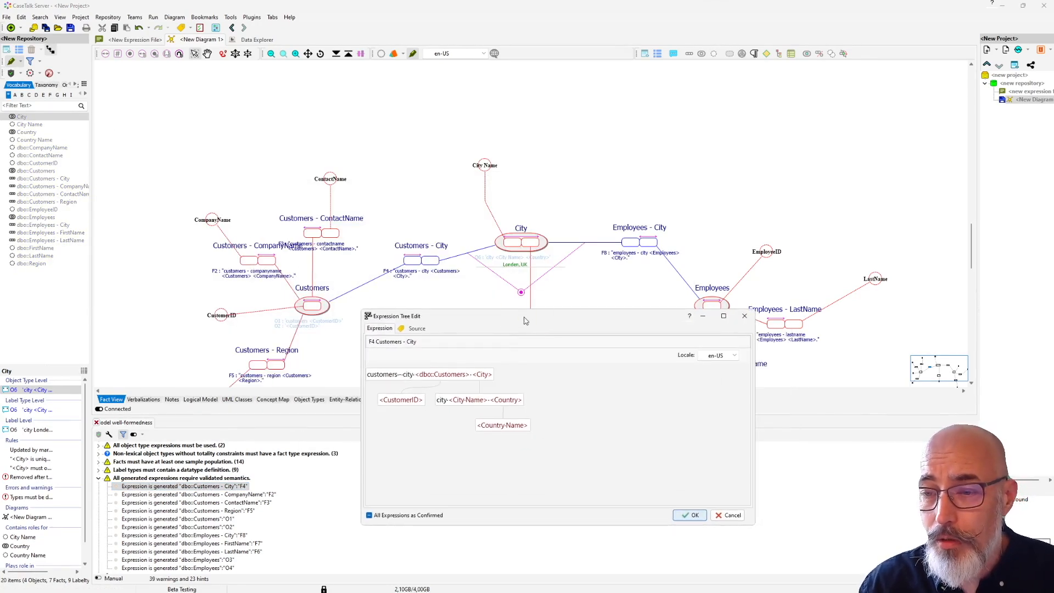
Step: Reword the top-level F4 expression as "<dbo:Customers> lives in <City>", removing the generated leading text
left_click(413, 374)
left_click_drag(414, 374, 346, 371)
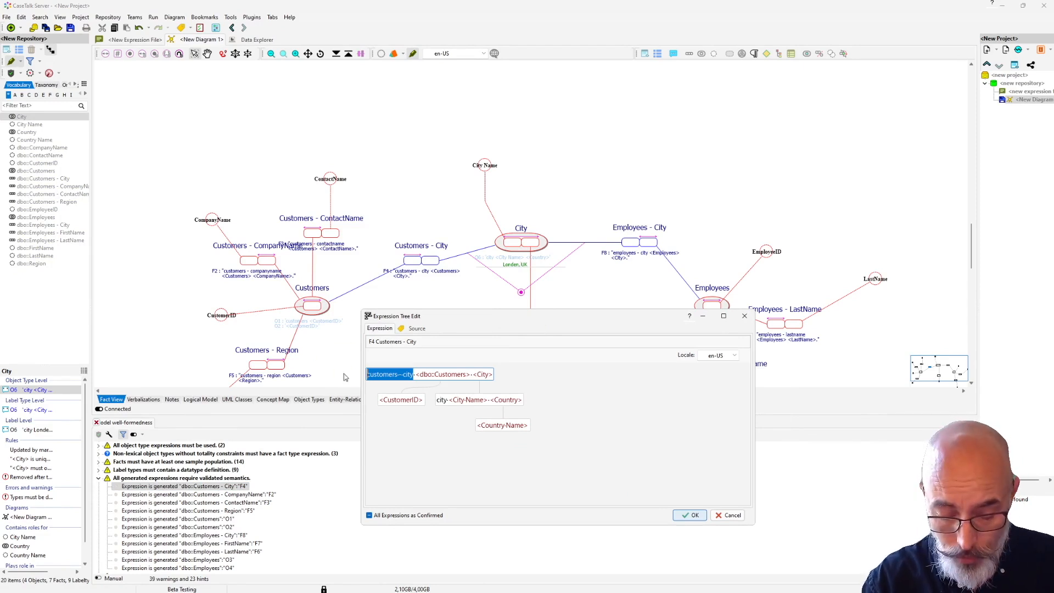
type("Customer")
key("BackSpace")
key("BackSpace")
key("BackSpace")
key("BackSpace")
key("BackSpace")
key("BackSpace")
key("BackSpace")
key("BackSpace")
key("Right")
key("BackSpace")
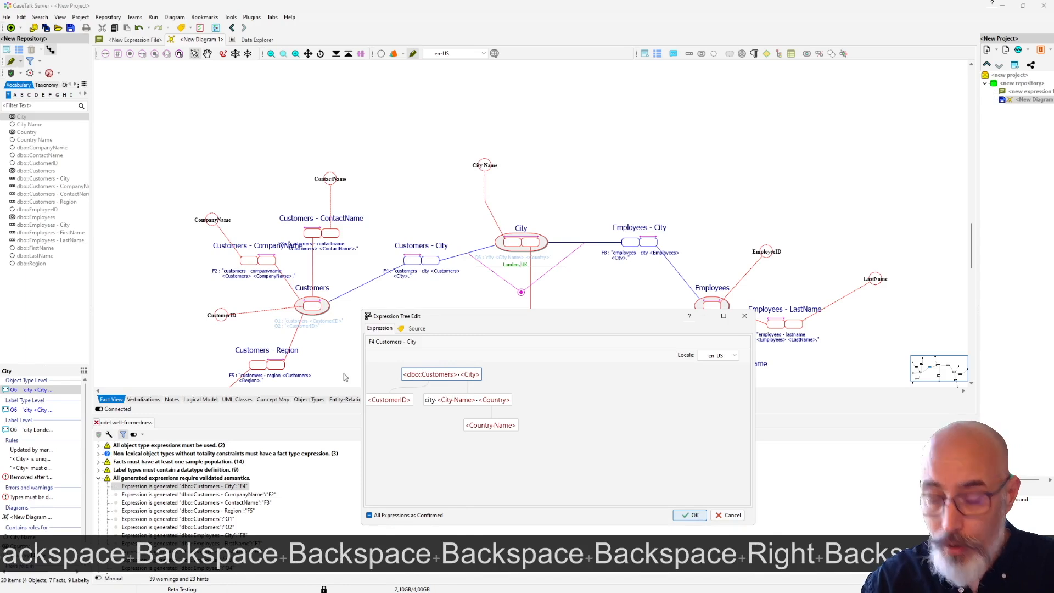
type("lives in")
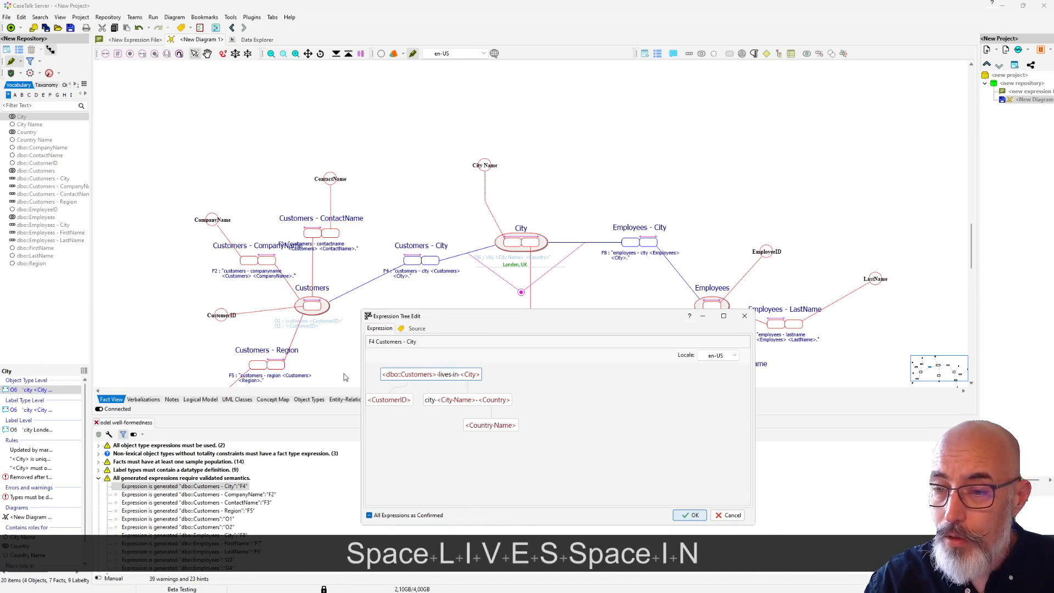
Step: Reword F4's nested expressions as "Customer <CustomerID>", "city <City Name>, <Country>" and "country <Country Name>", and refresh the diagram
left_click(367, 400)
type("Customer")
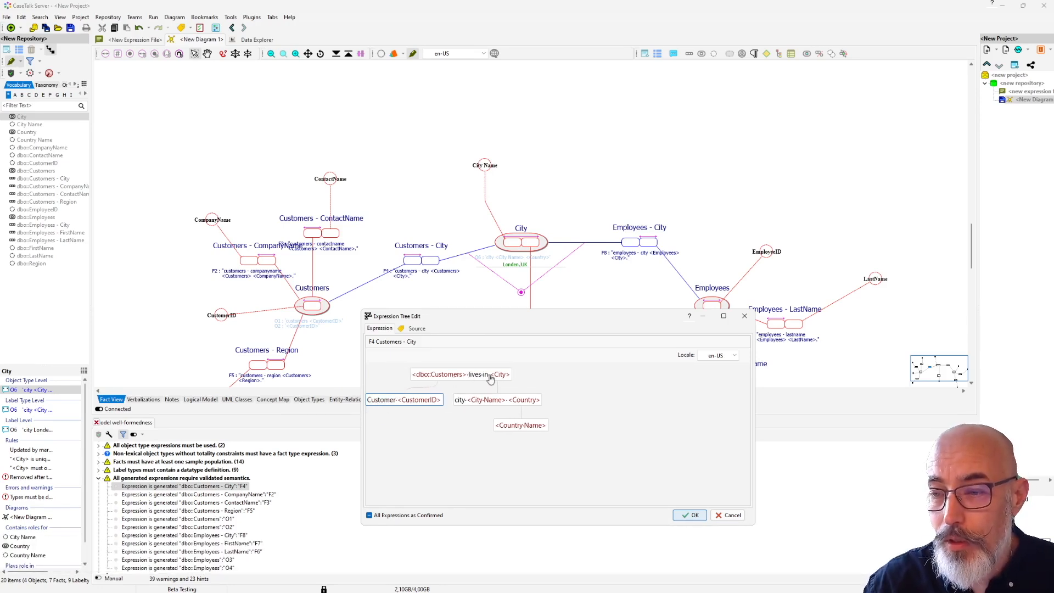
left_click(506, 399)
type(",")
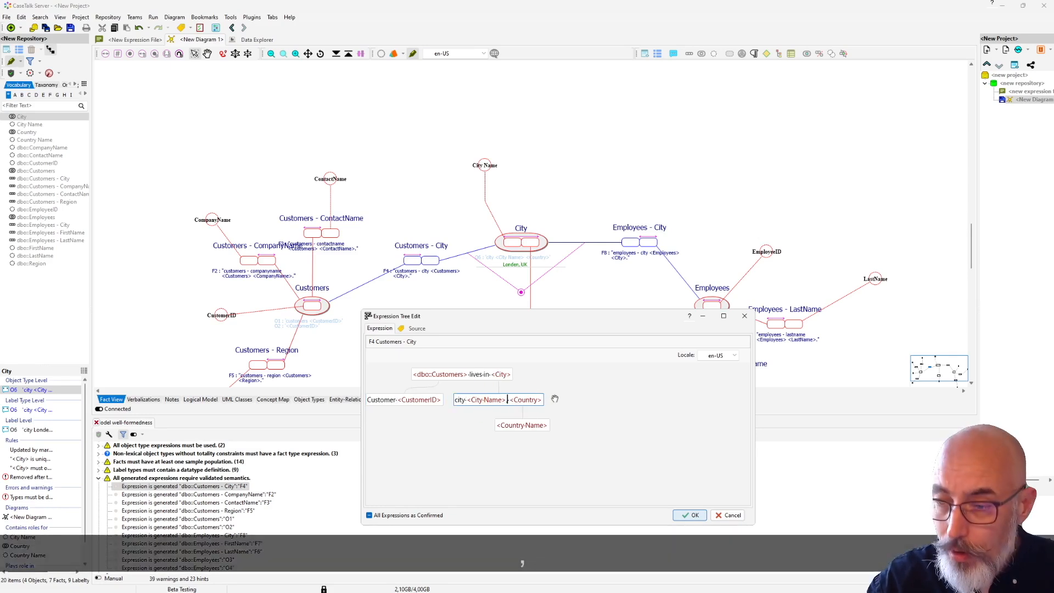
left_click(498, 426)
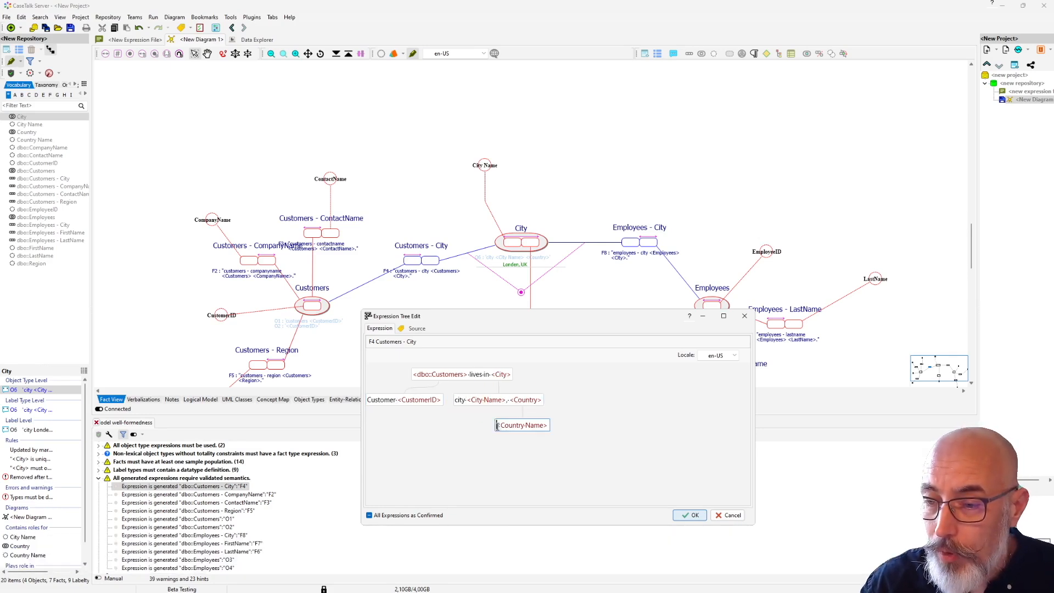
type("country")
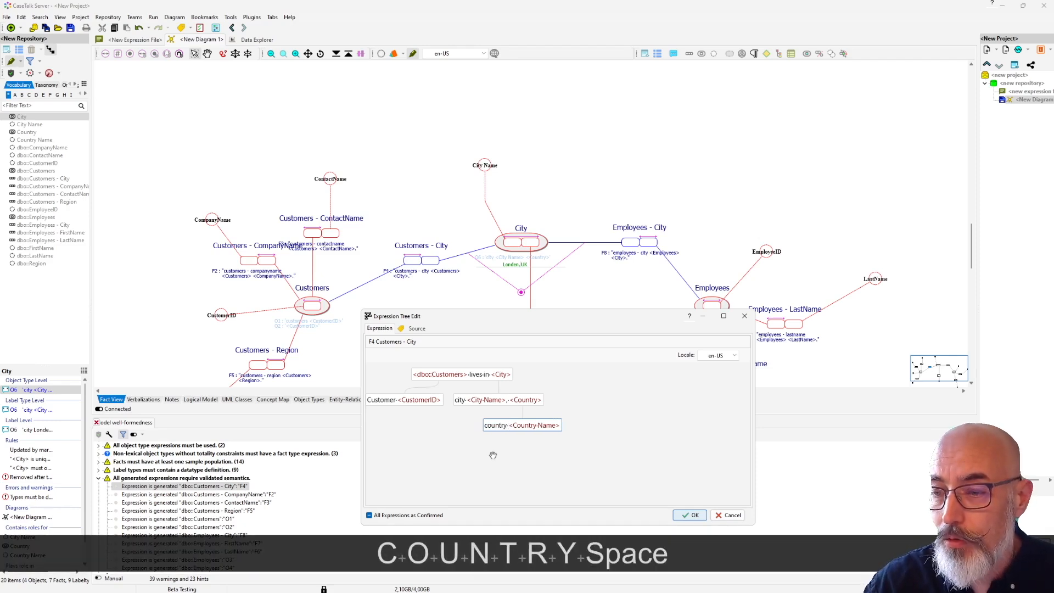
left_click(690, 514)
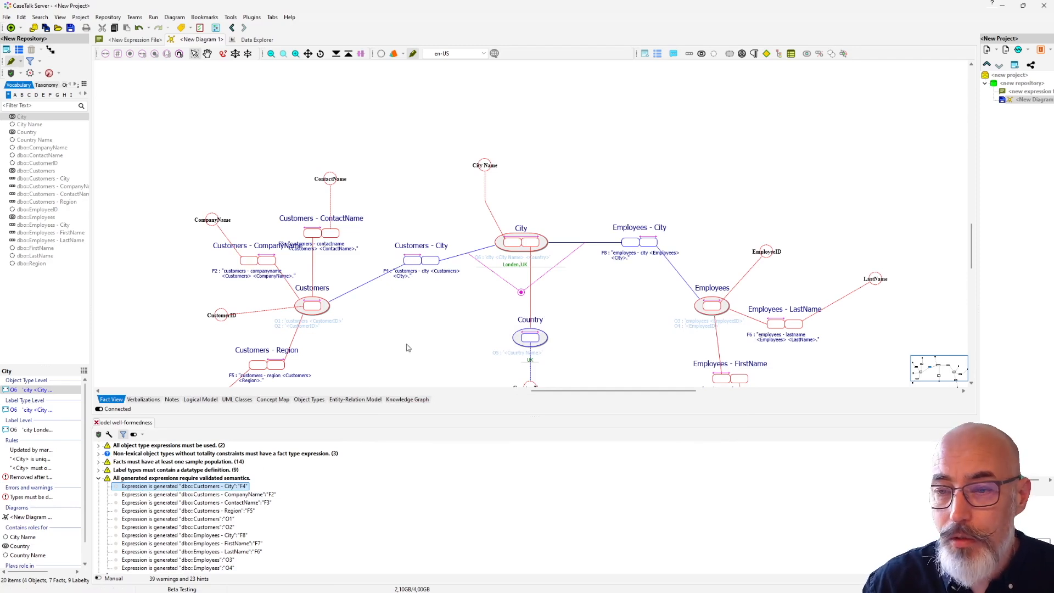
key("F5")
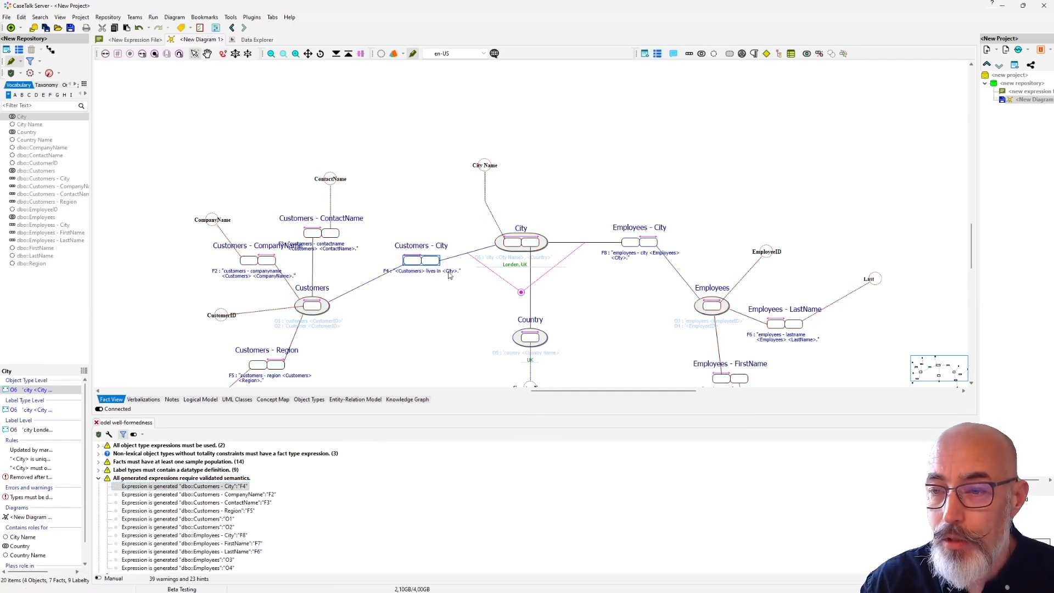
Step: Review the Customers - City expression at label type level, then close it and the well-formedness results
left_click(420, 250)
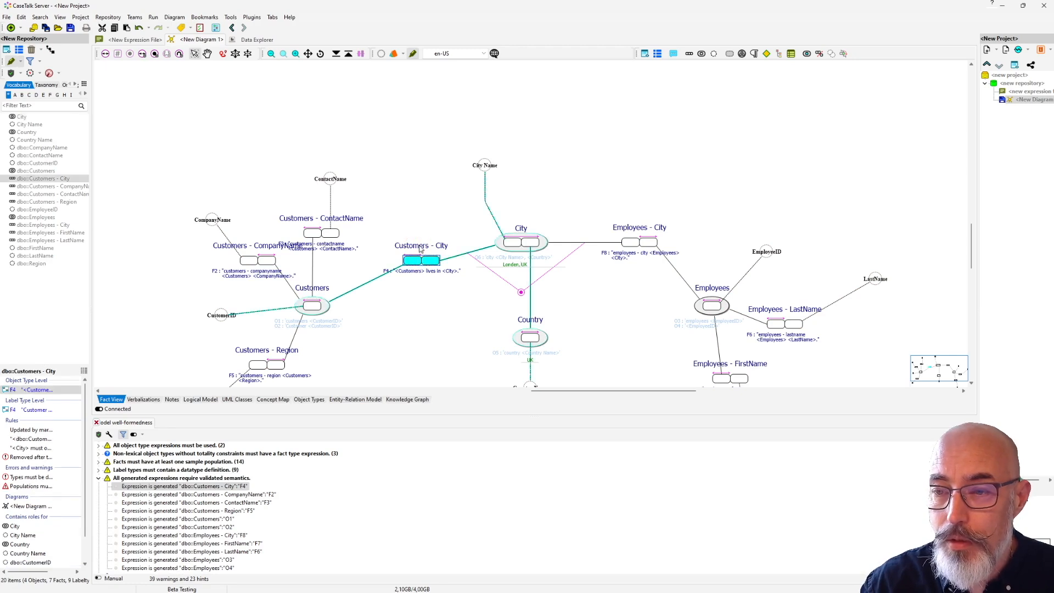
double_click(31, 412)
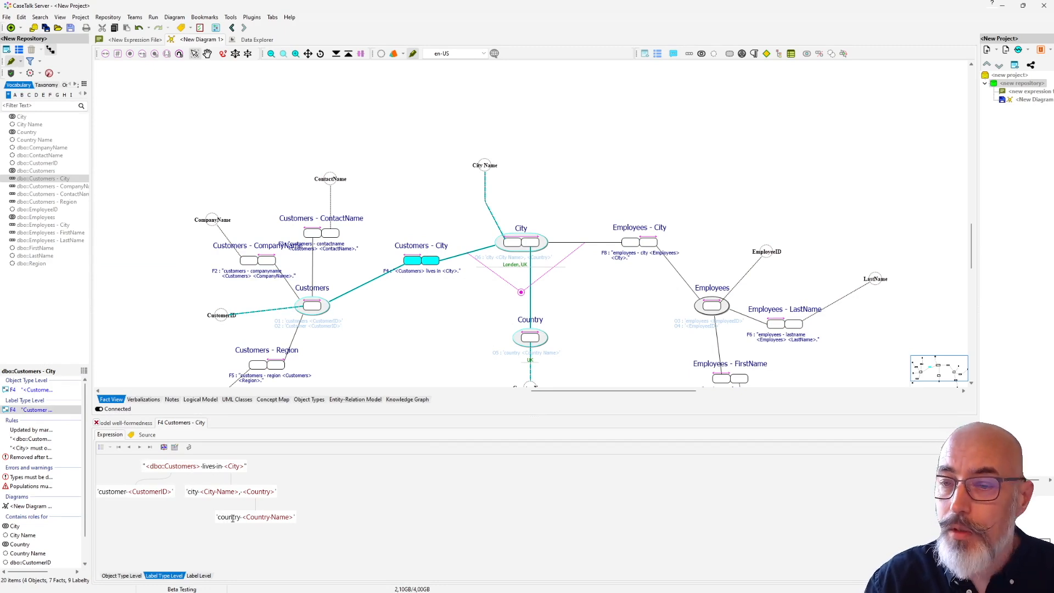
left_click(206, 422)
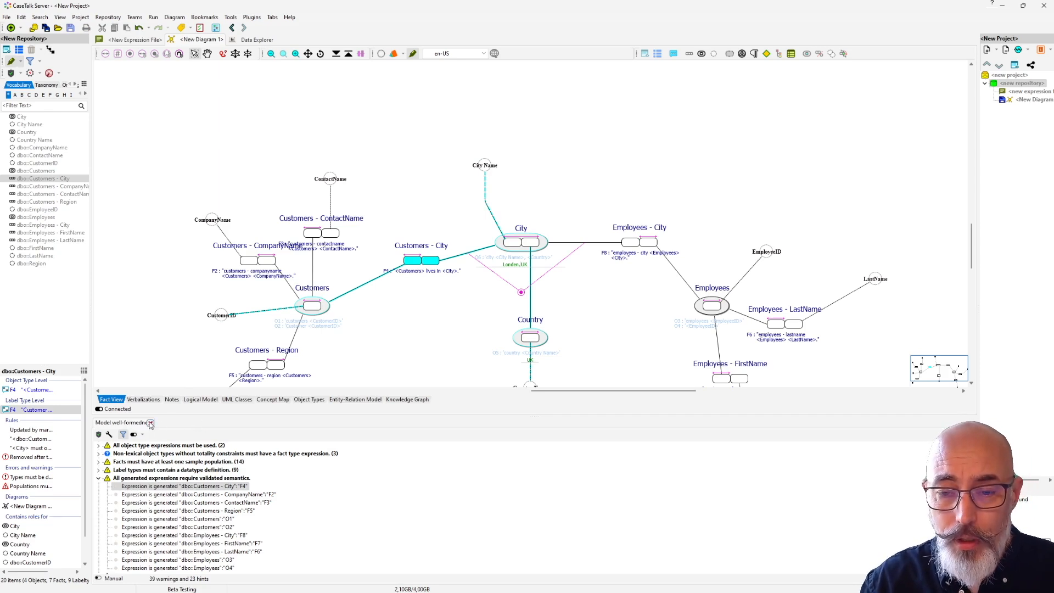
left_click(149, 424)
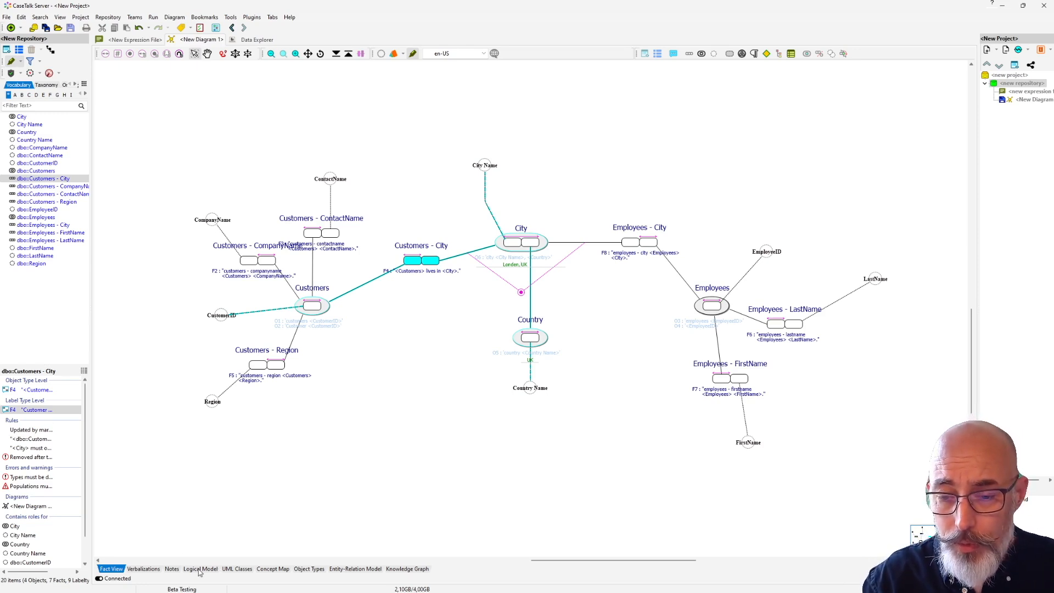
Step: Review the model as UML classes, entity-relation model and concept map, and return to the fact diagram
left_click(237, 569)
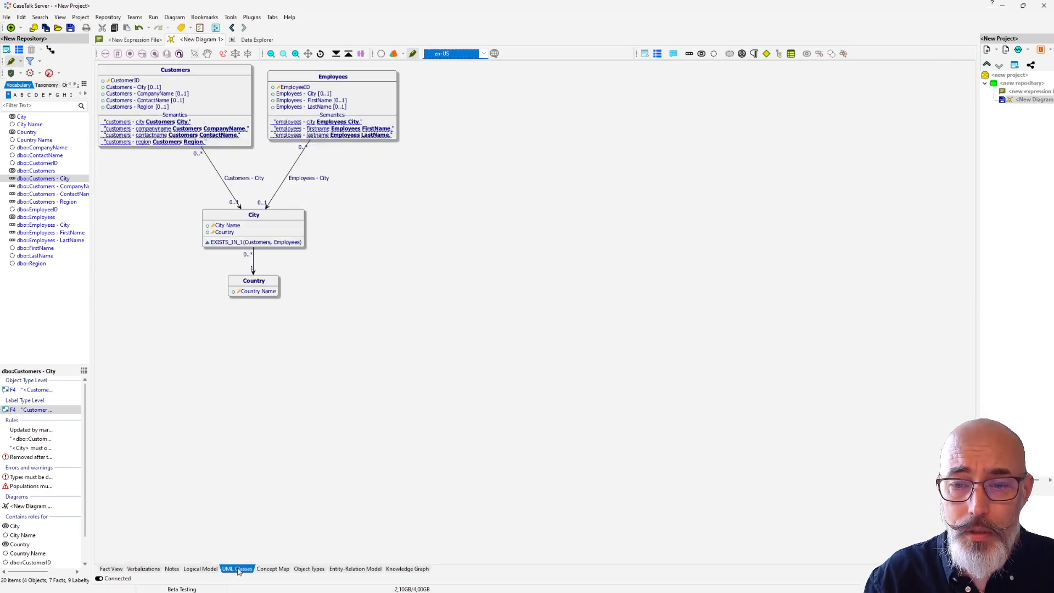
left_click(363, 569)
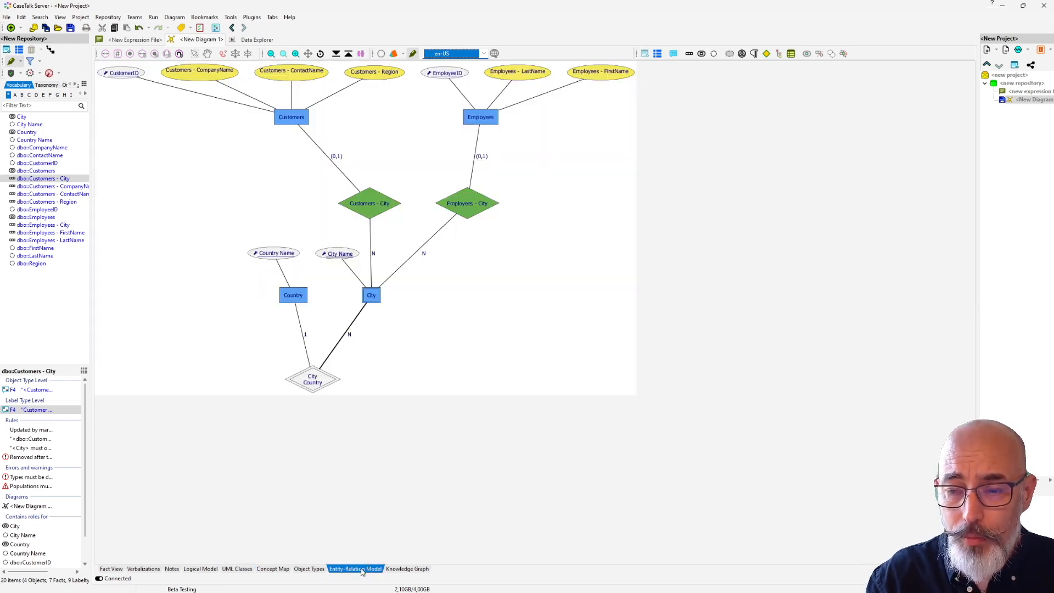
left_click(272, 569)
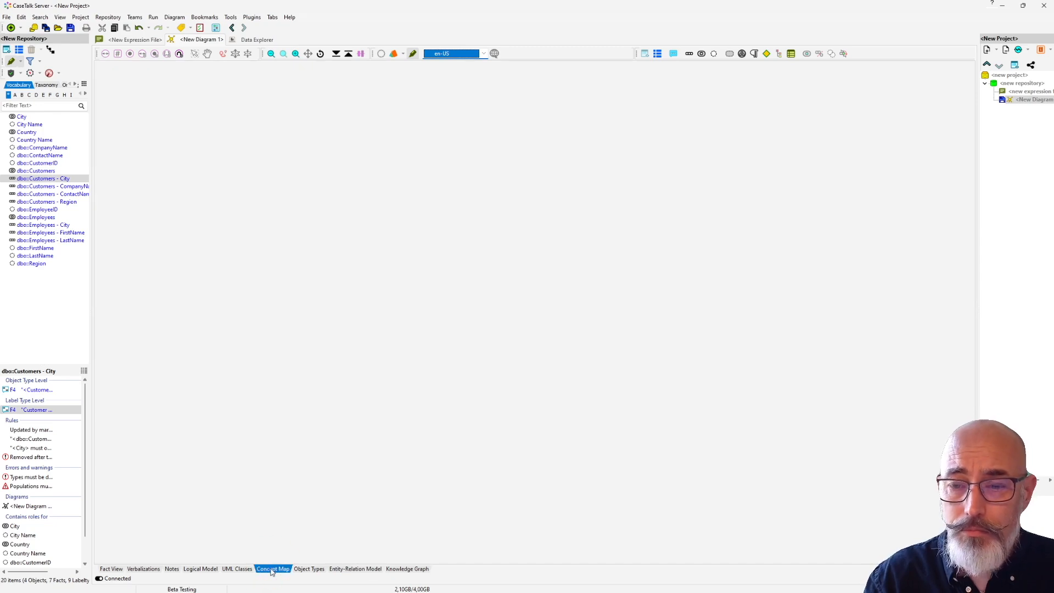
left_click(237, 569)
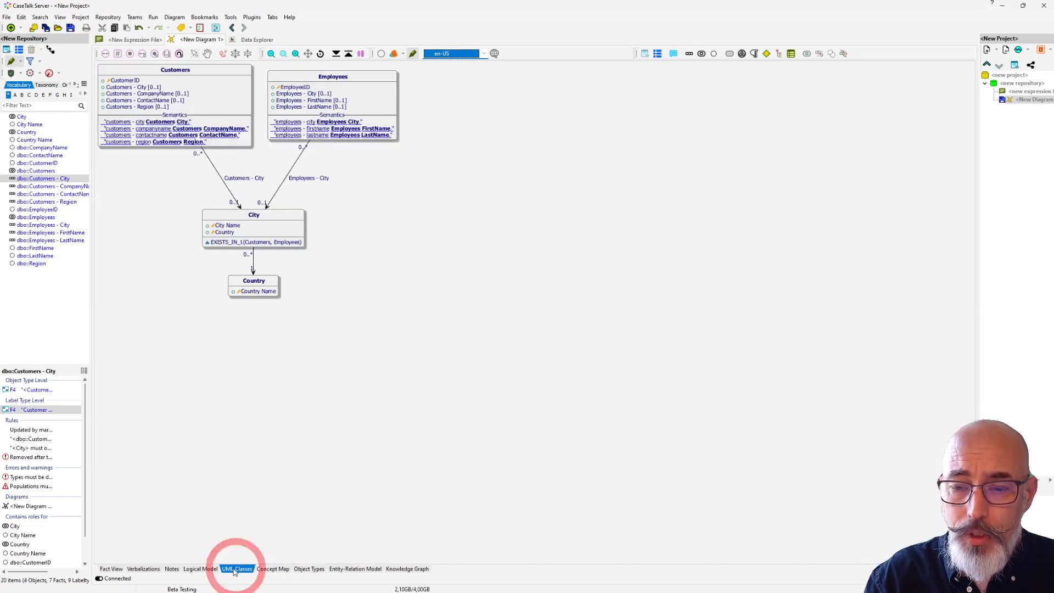
left_click(112, 569)
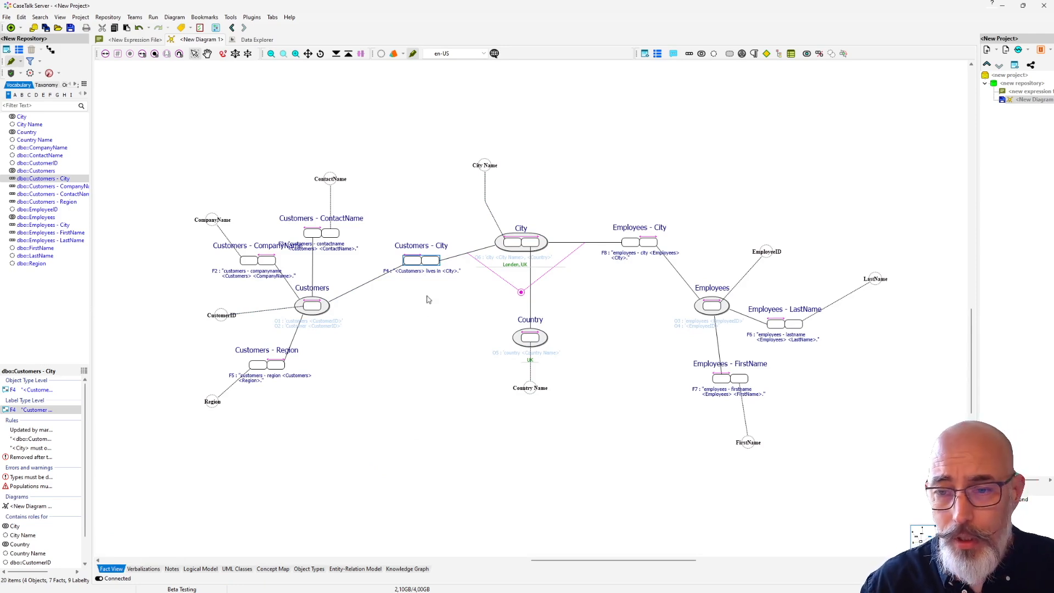
Step: Open the population of the Customers - City fact type for editing and enter 1 as the first record's CustomerID
left_click(421, 256)
key("ctrl+shift+e")
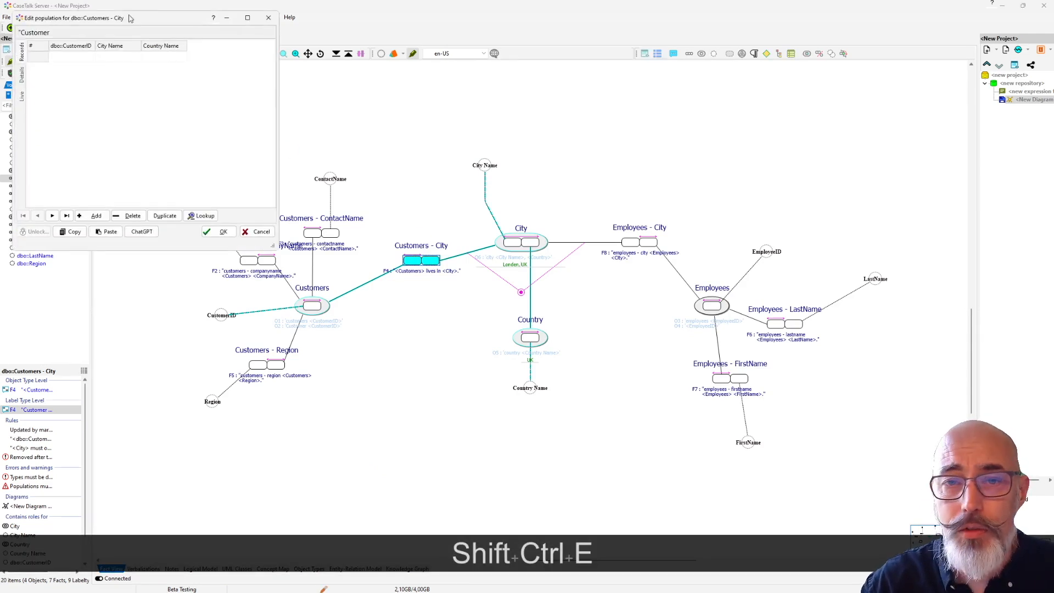
left_click_drag(130, 18, 361, 211)
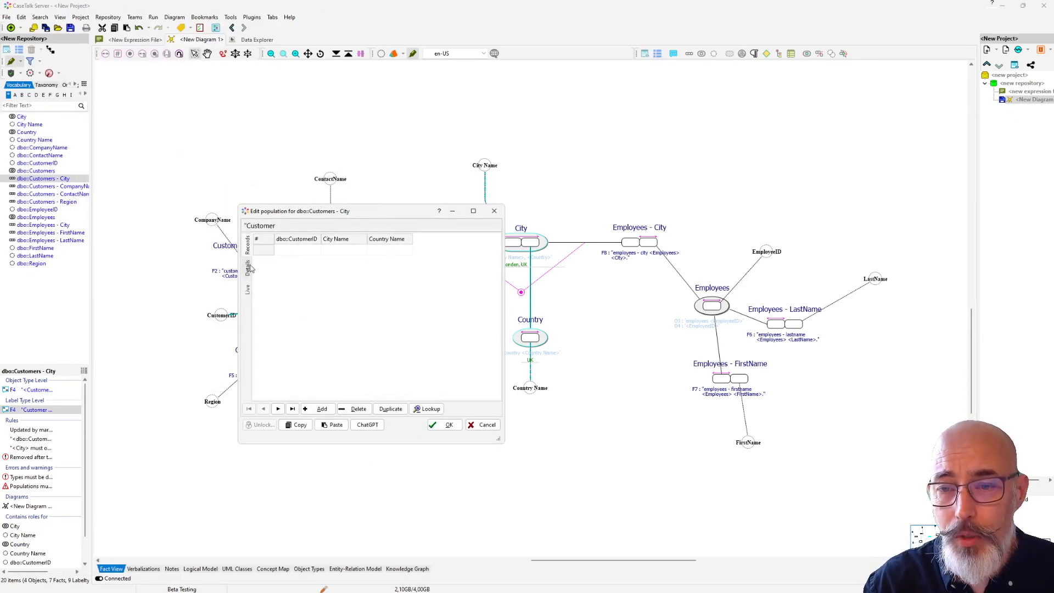
type("1")
Step: Complete the Customers - City record with city name London and country name UK, and save the population
left_click(343, 250)
type("Londe")
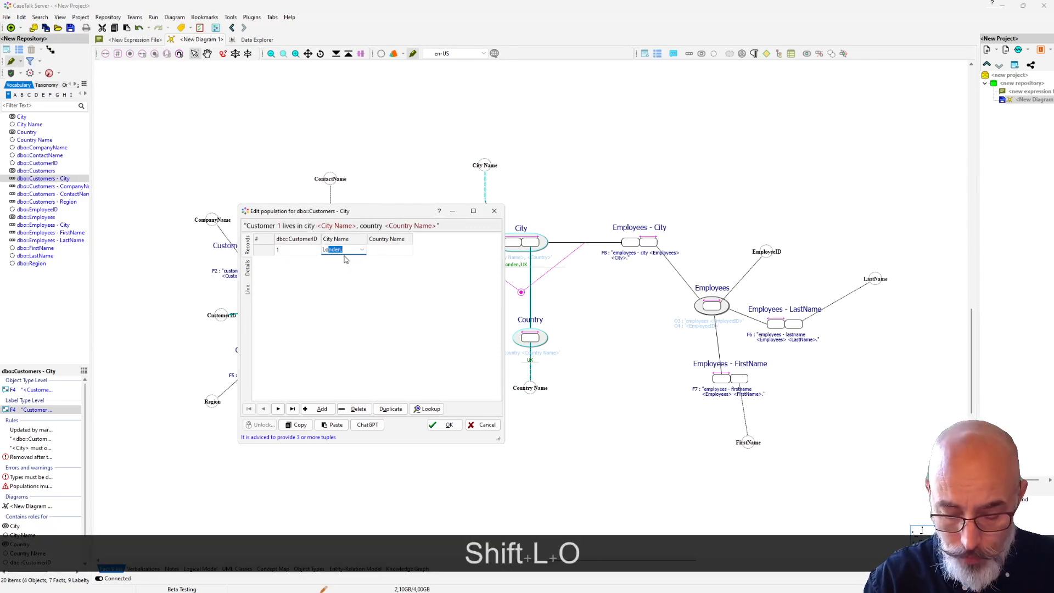
key("BackSpace")
type("on")
key("BackSpace")
key("BackSpace")
key("BackSpace")
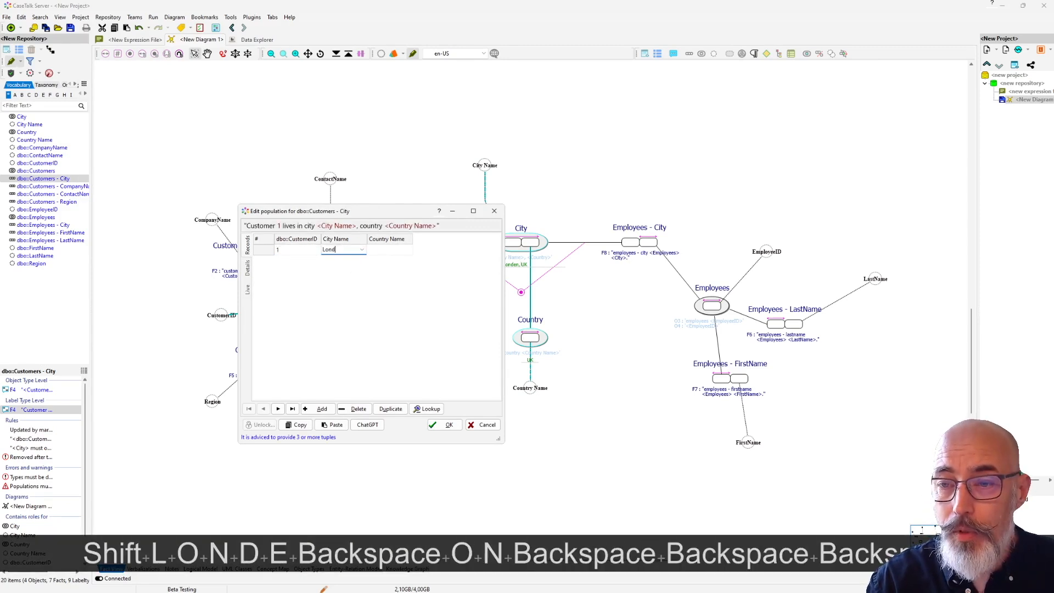
type("on")
left_click(385, 251)
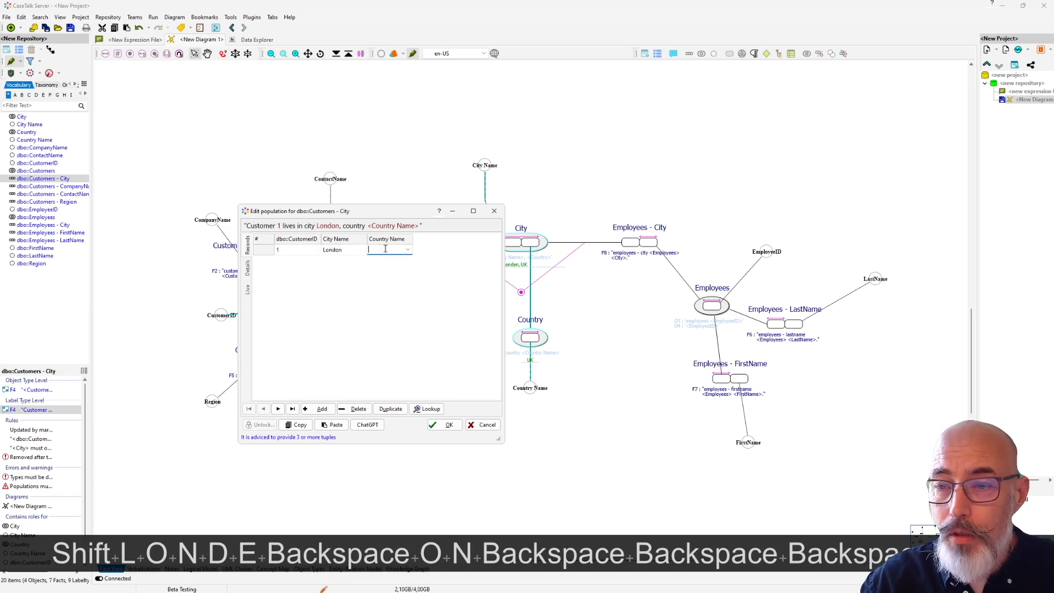
type("UK")
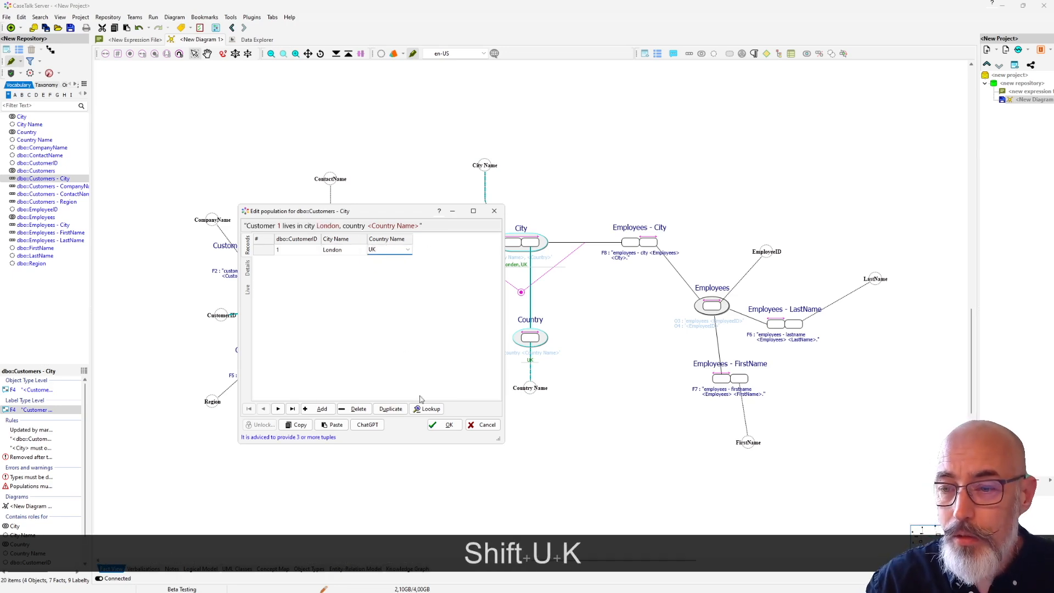
left_click(447, 426)
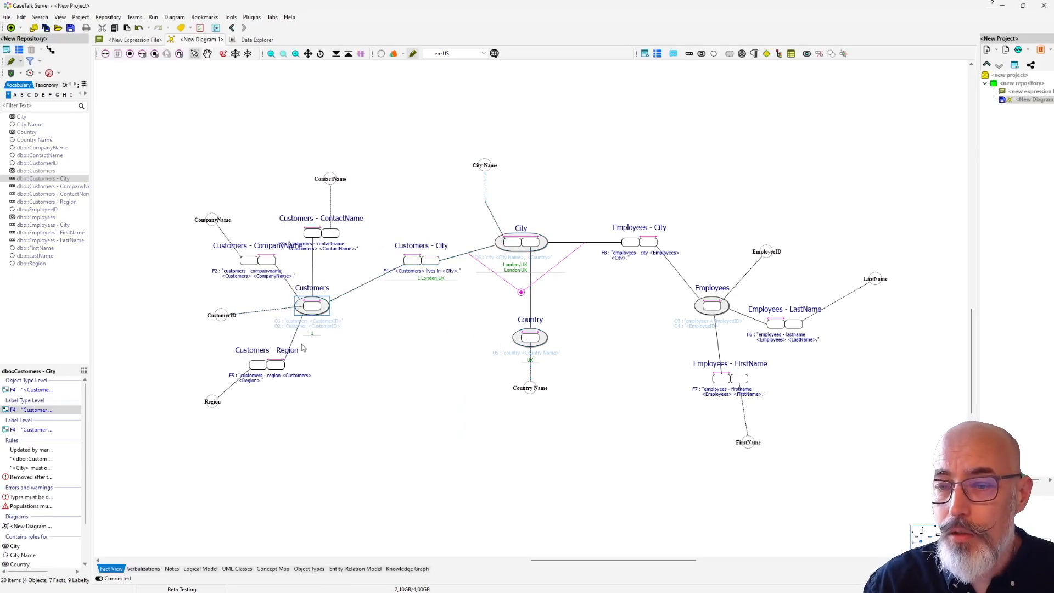